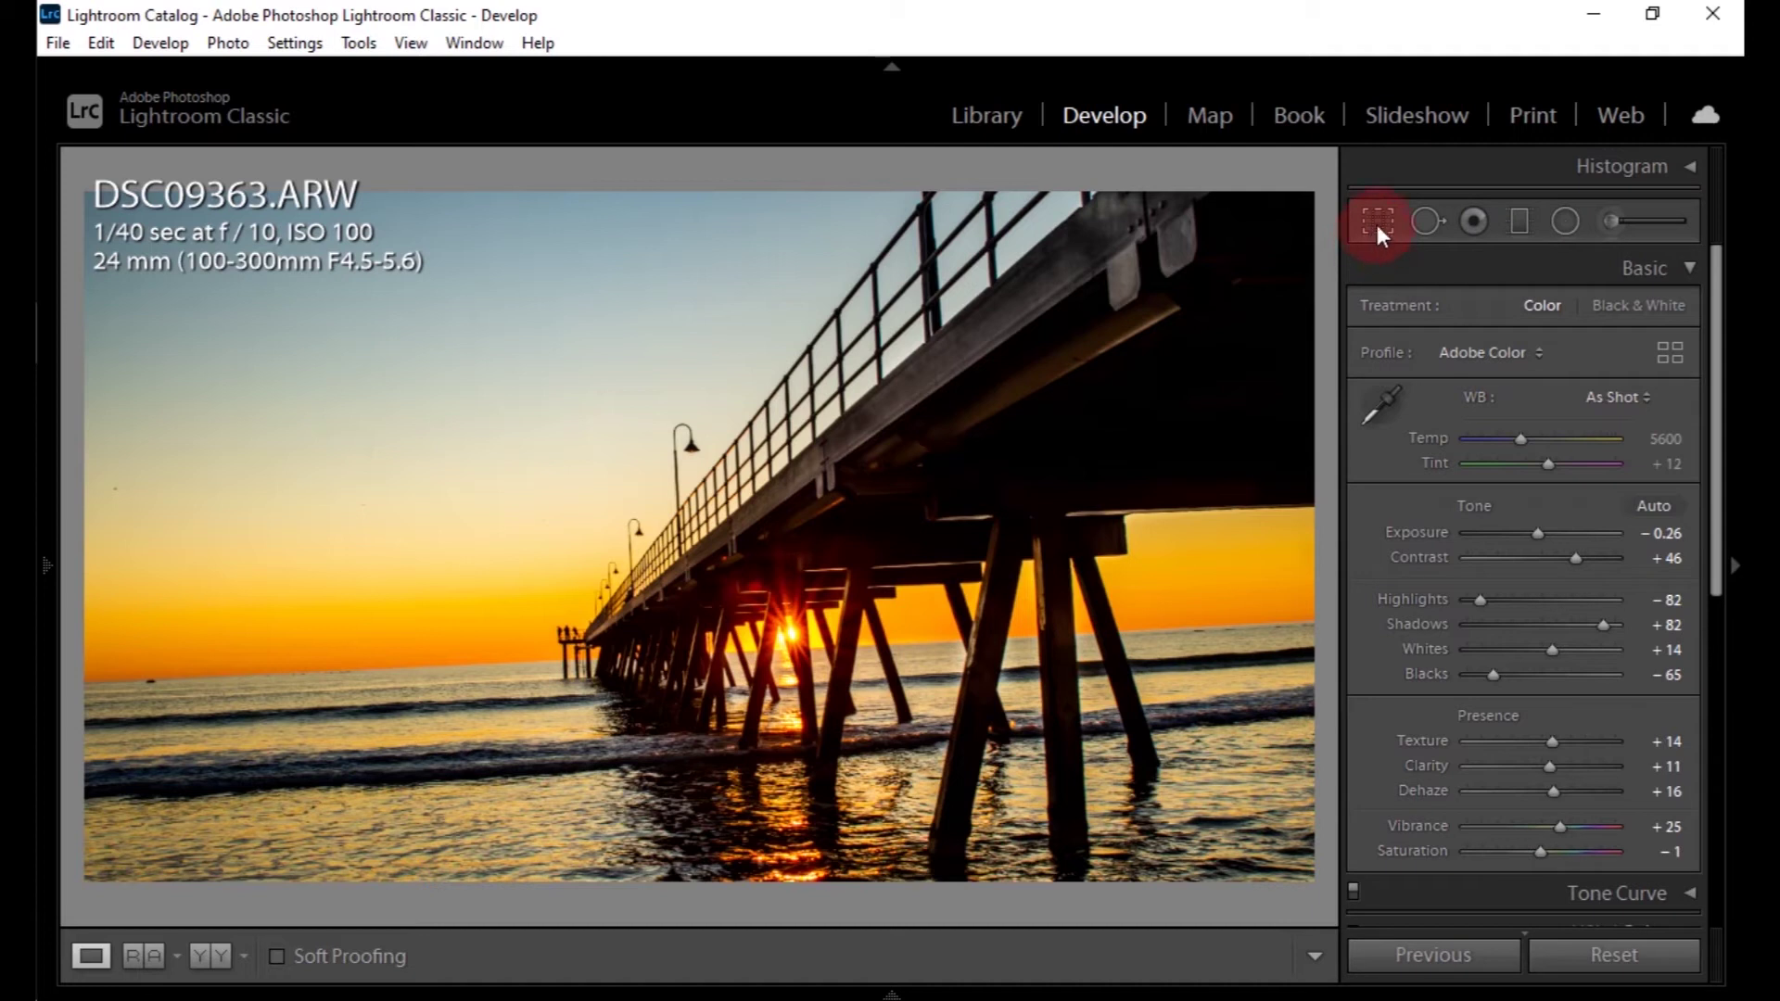
Open the Crop & Straighten tool and collapse the Basic and Detail adjustment sections
left_click(1377, 224)
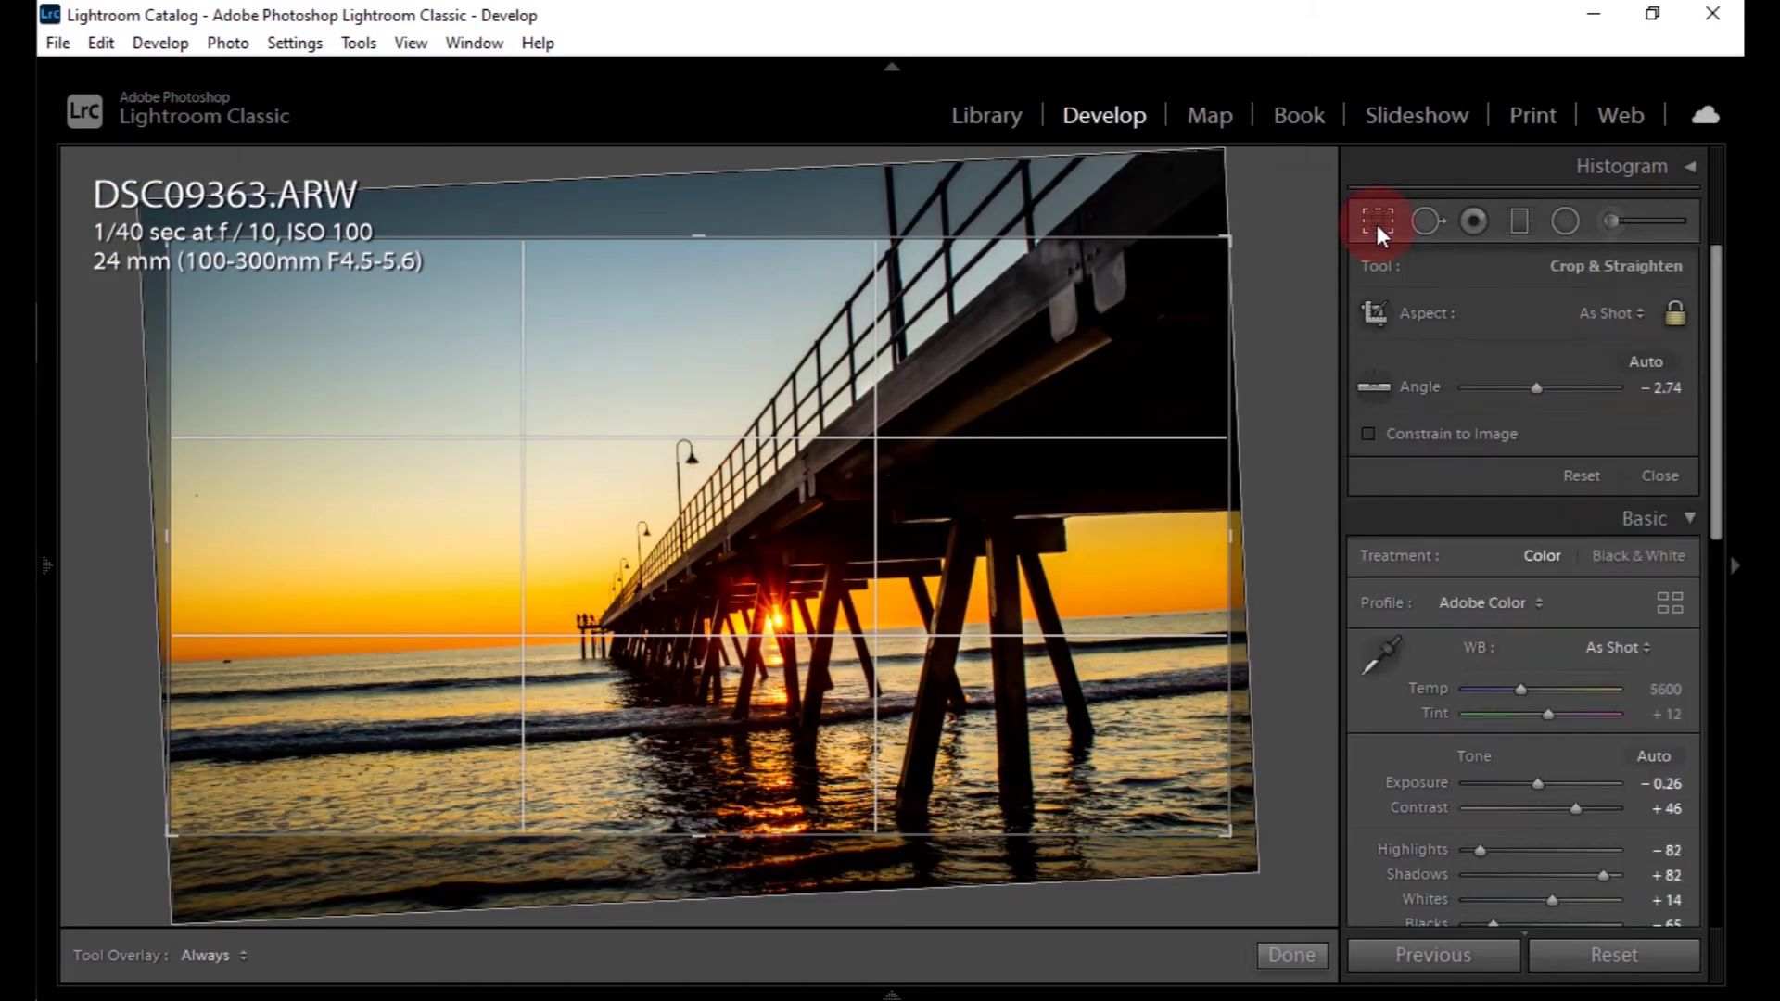
left_click(1377, 224)
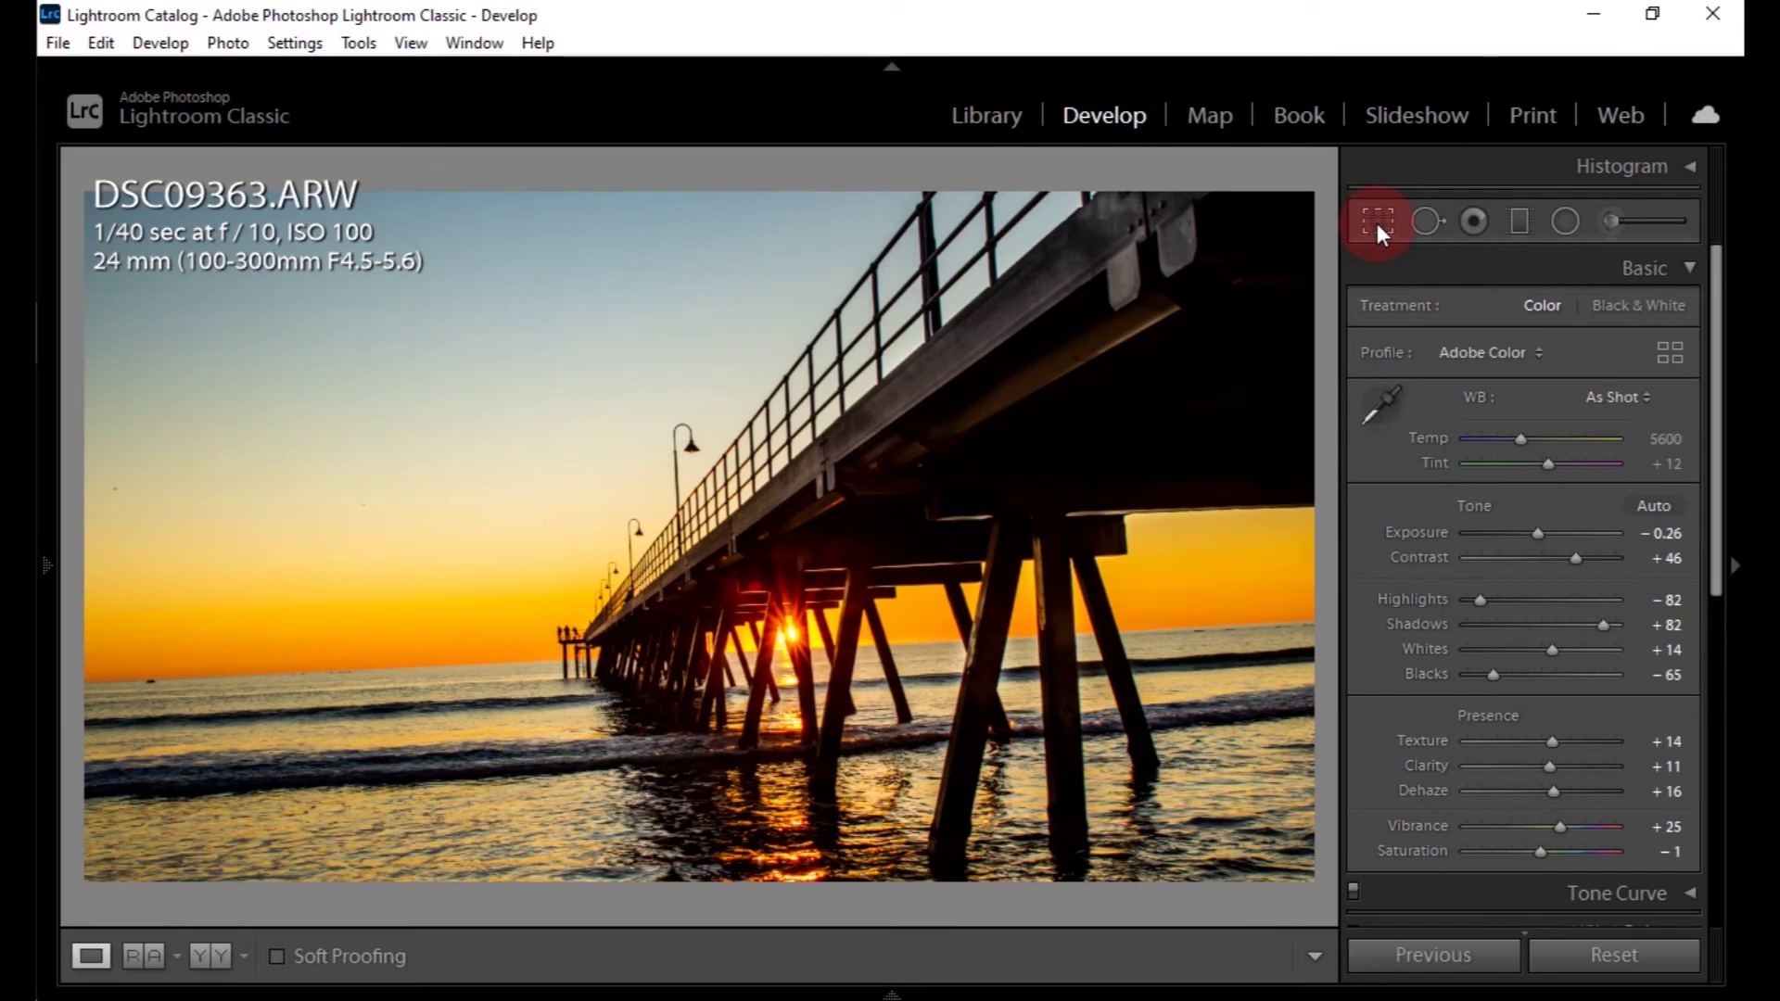
left_click(1377, 224)
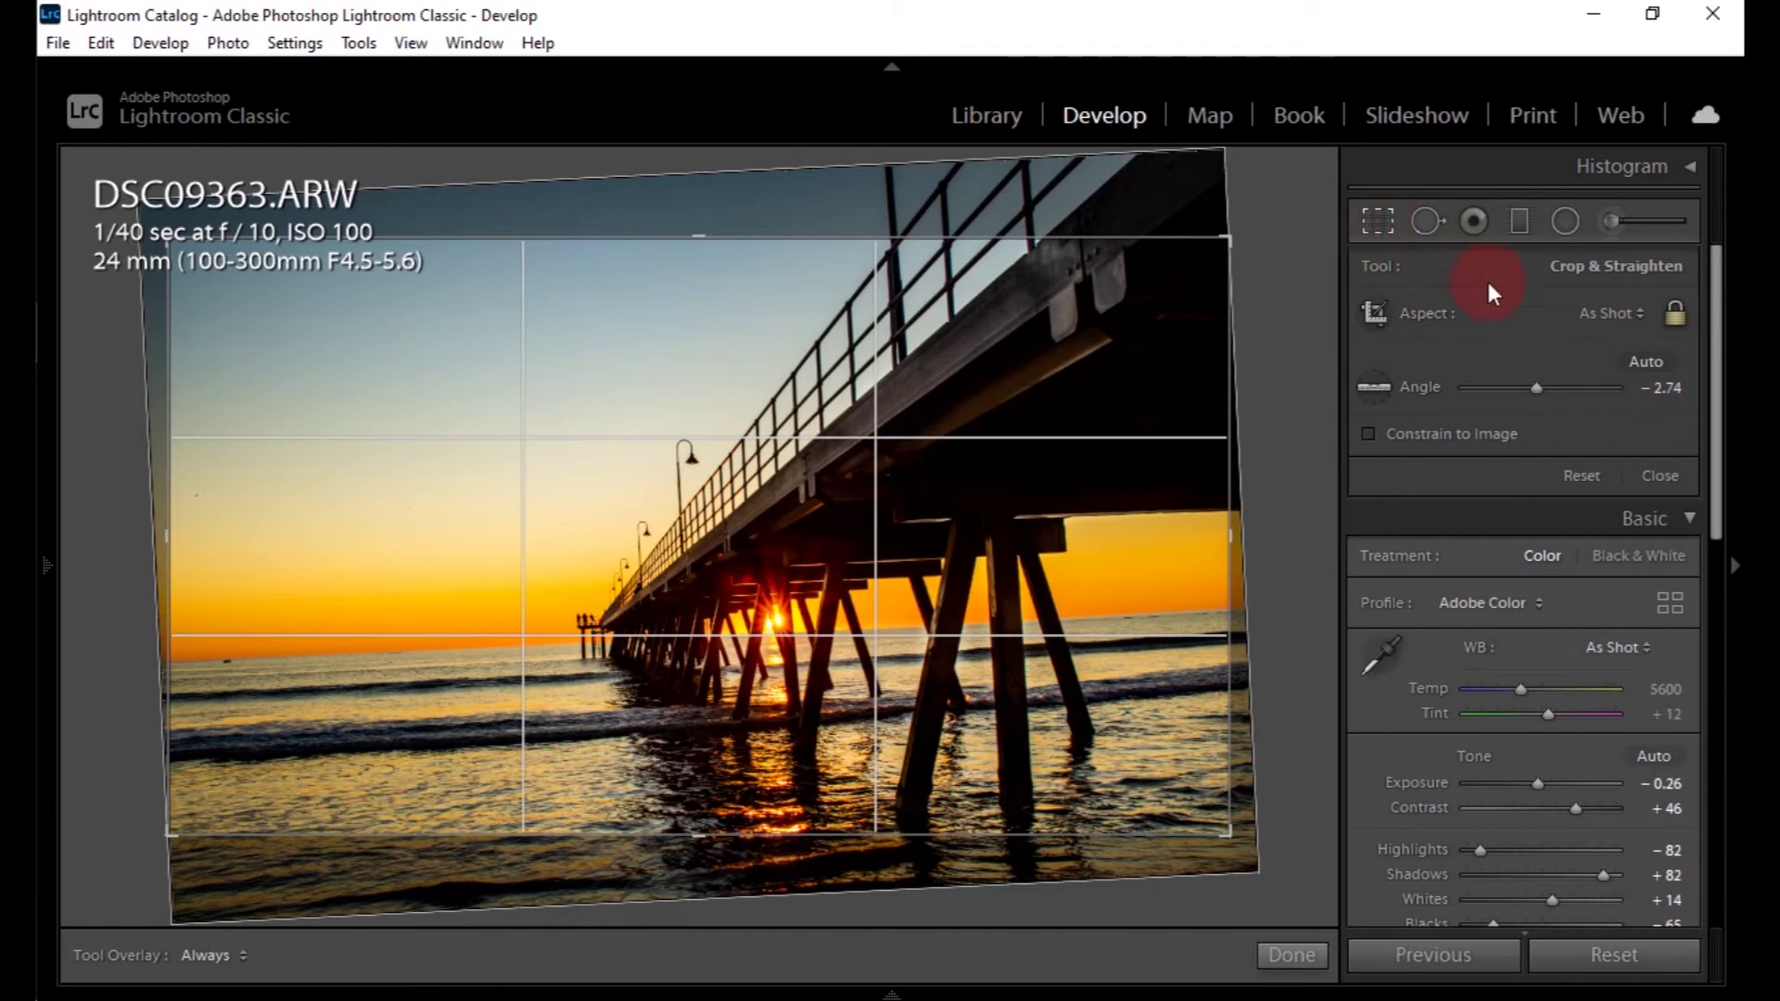
left_click(1685, 521)
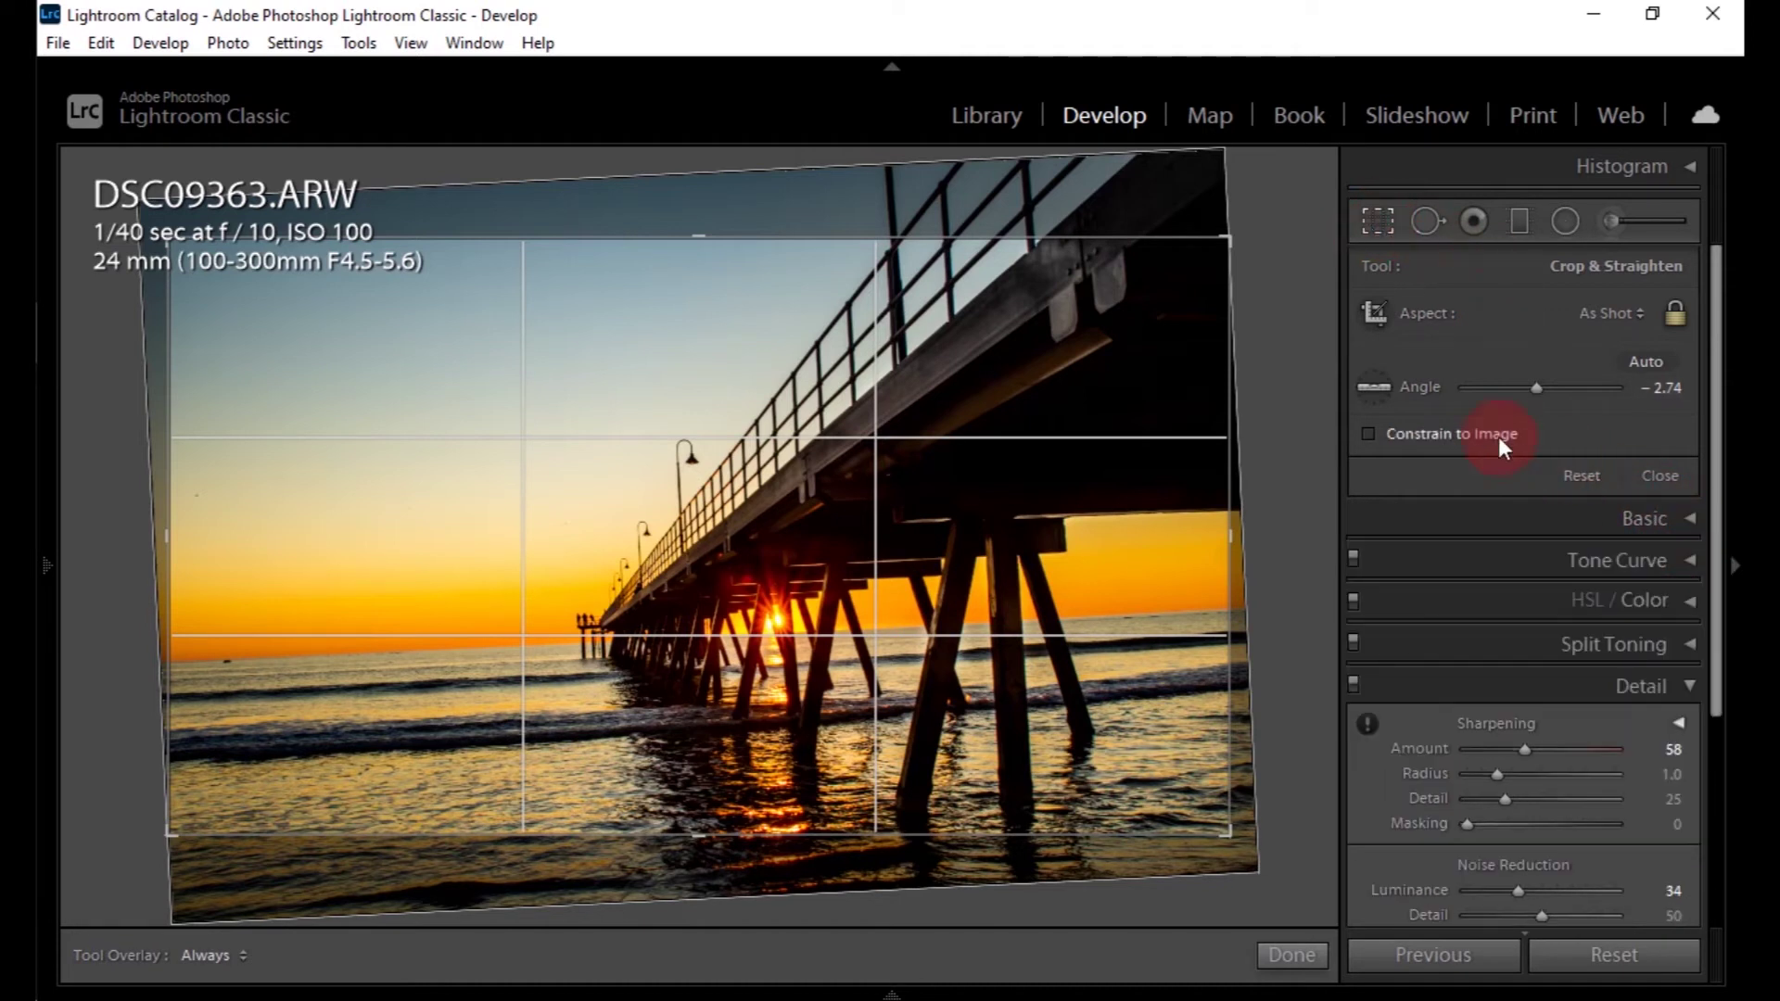
left_click(1690, 687)
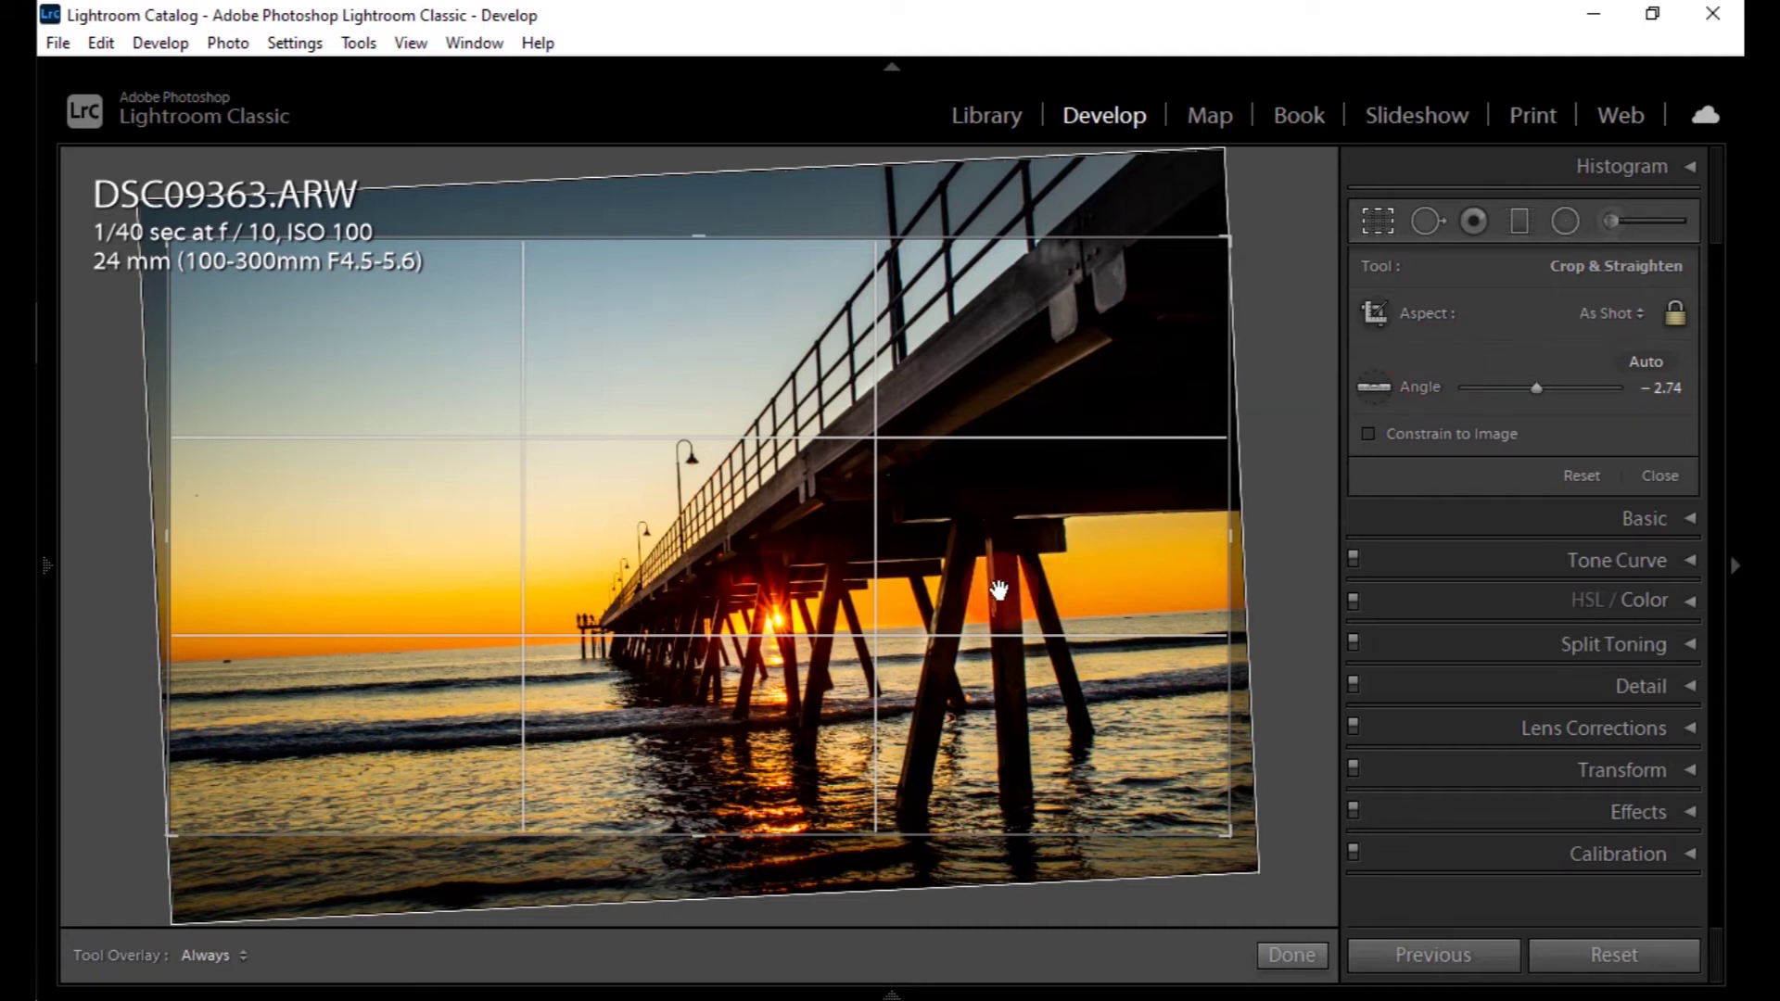
Tilt the photo's crop angle to −32.48, and level the horizon by setting the angle to 0.00
left_click(1536, 390)
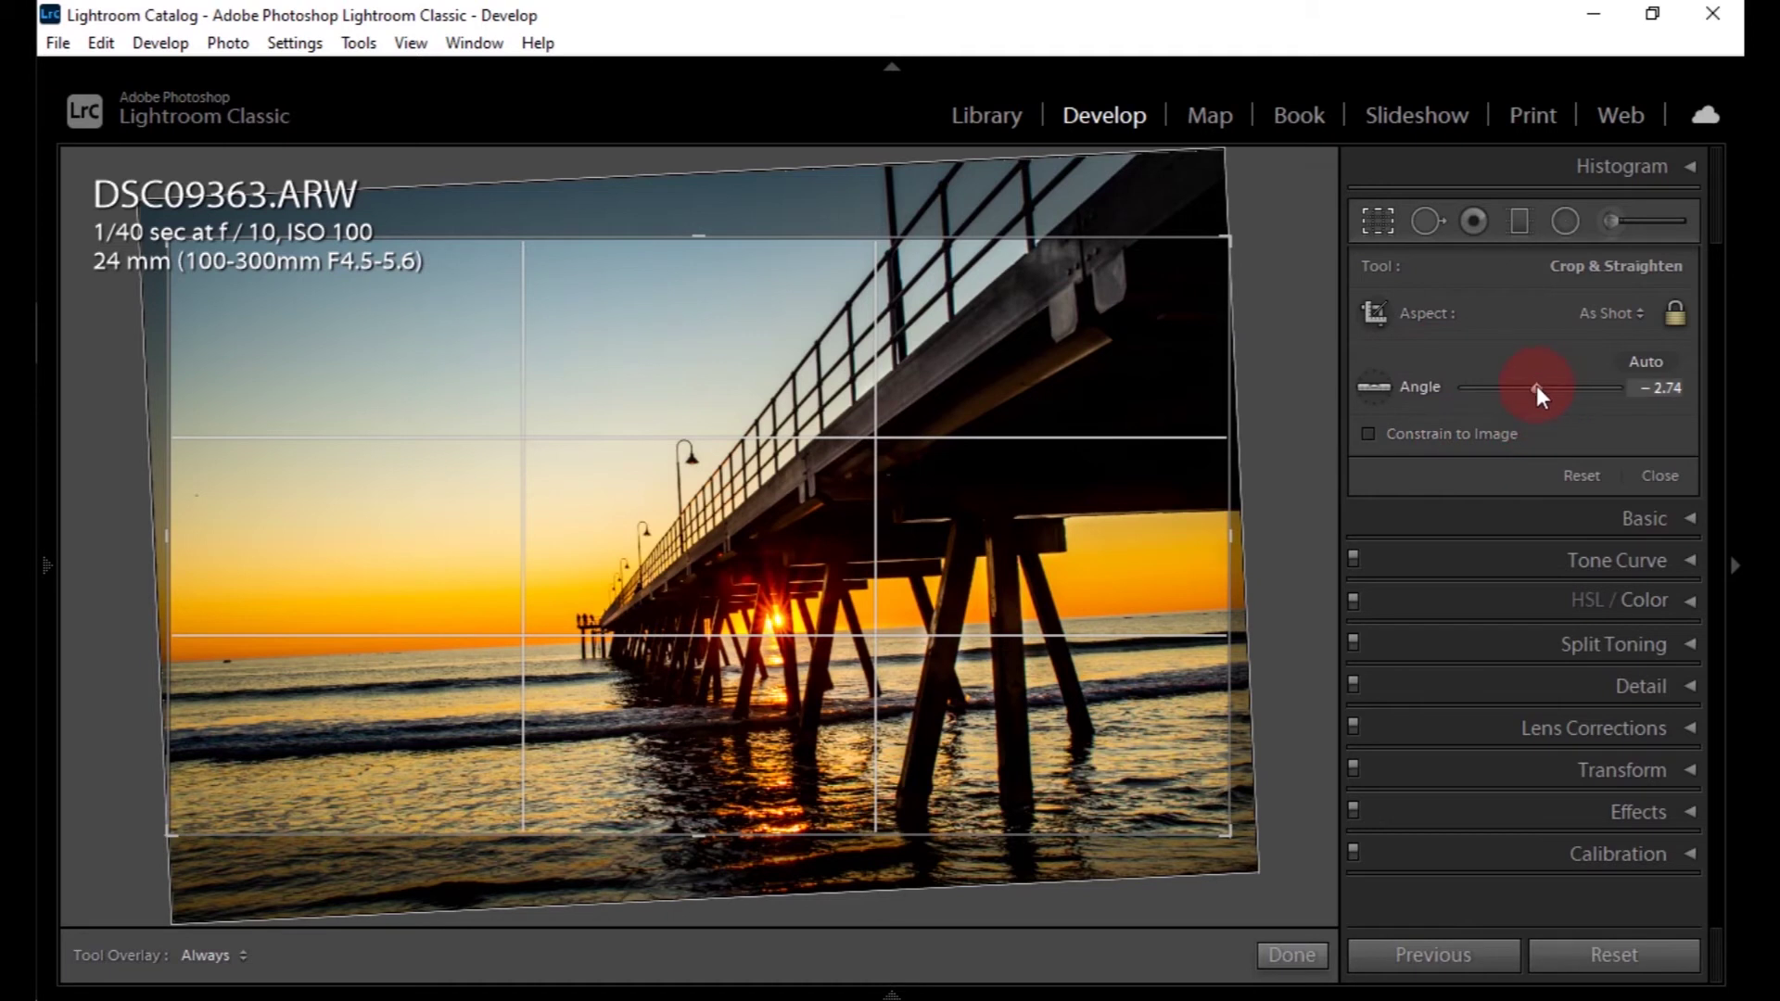
left_click_drag(1536, 389, 1536, 389)
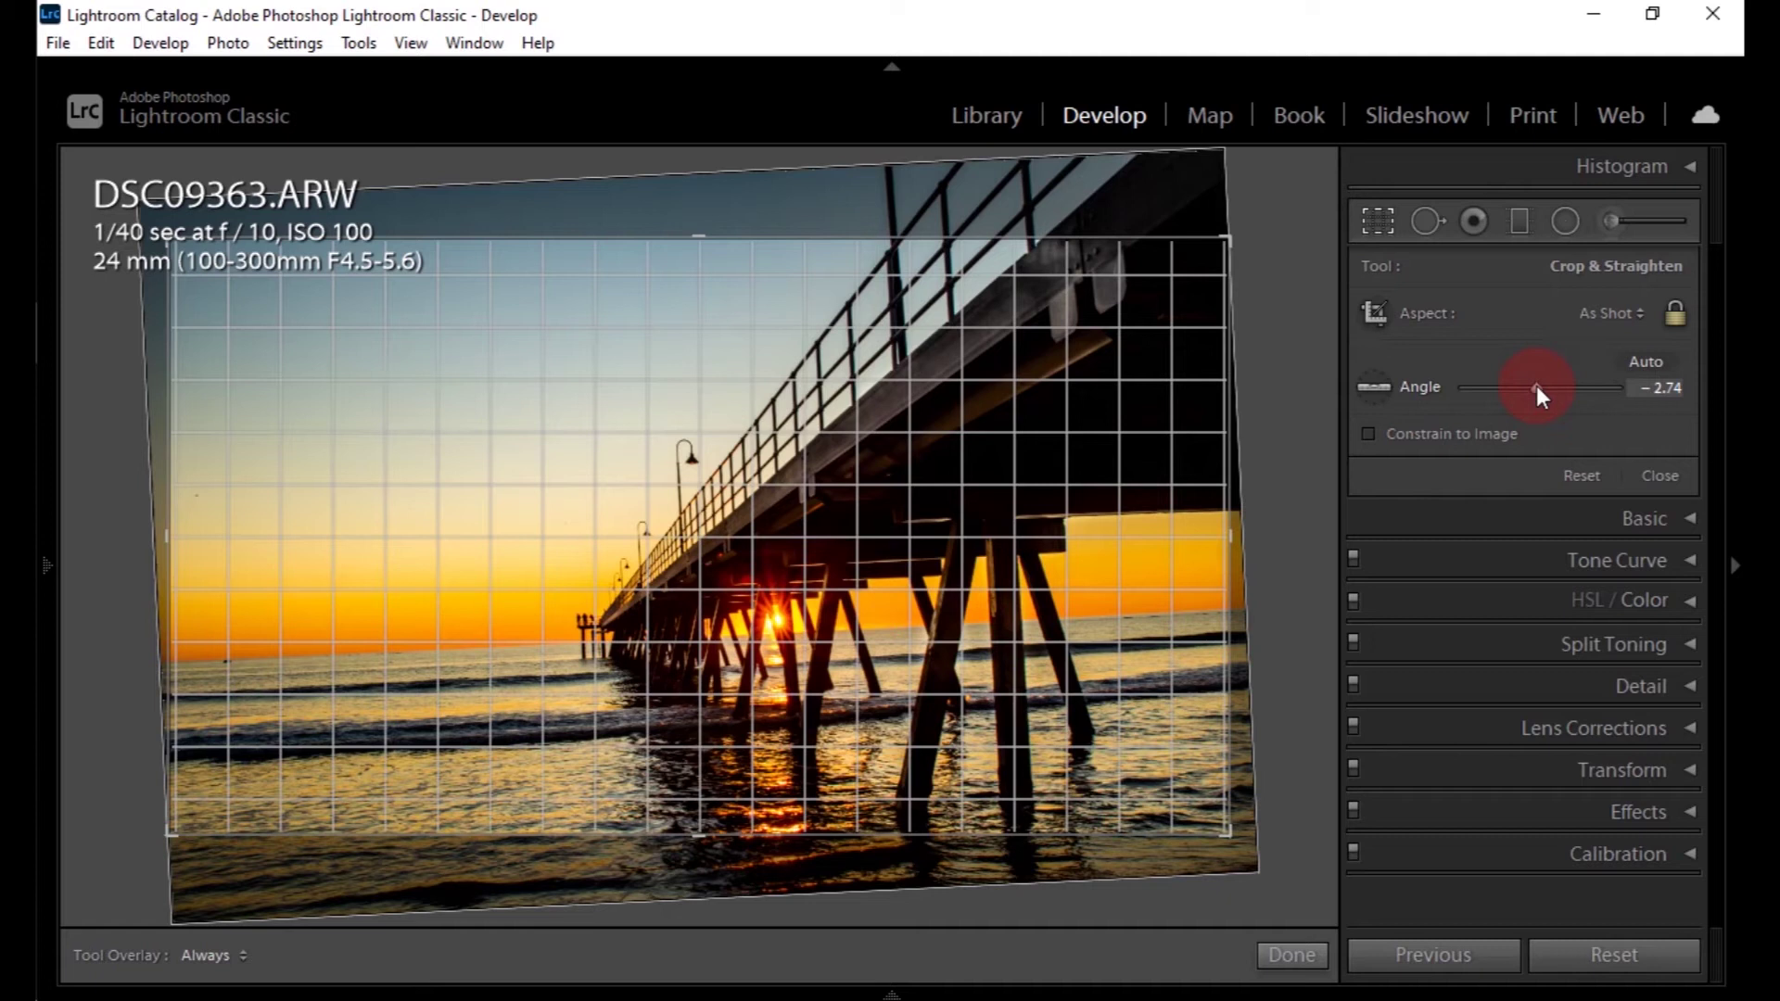
left_click_drag(1538, 394, 1487, 387)
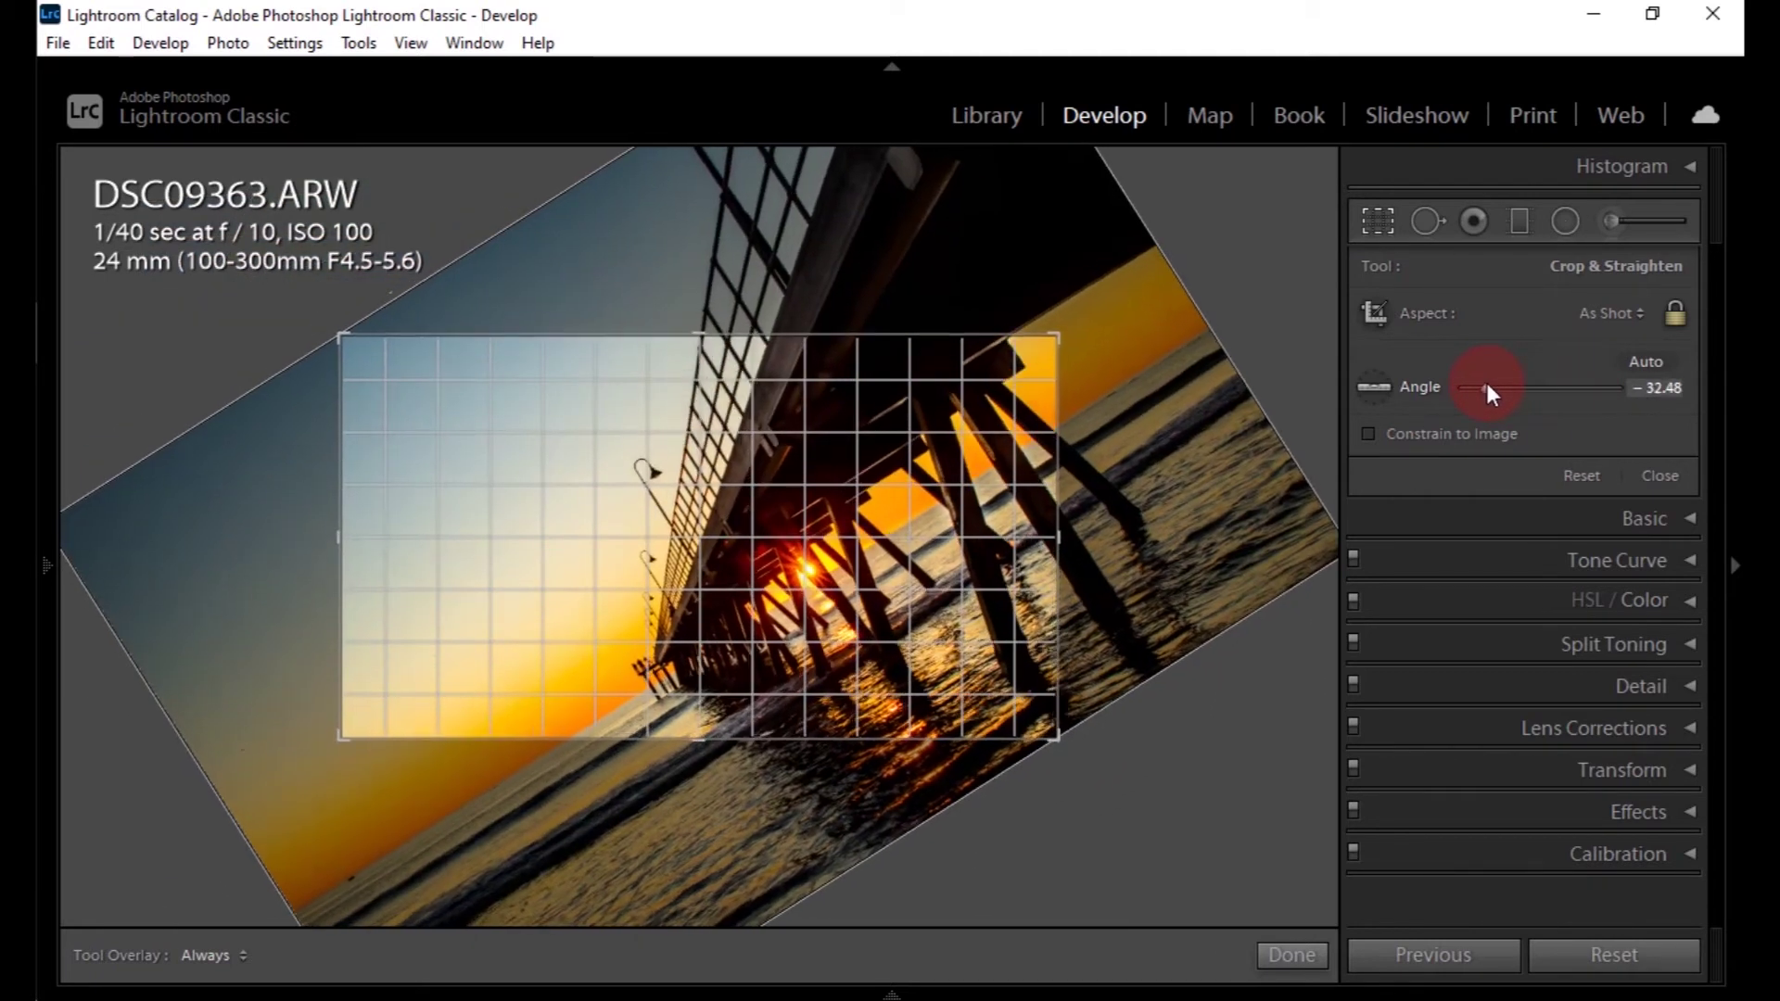
left_click_drag(1486, 386, 1546, 390)
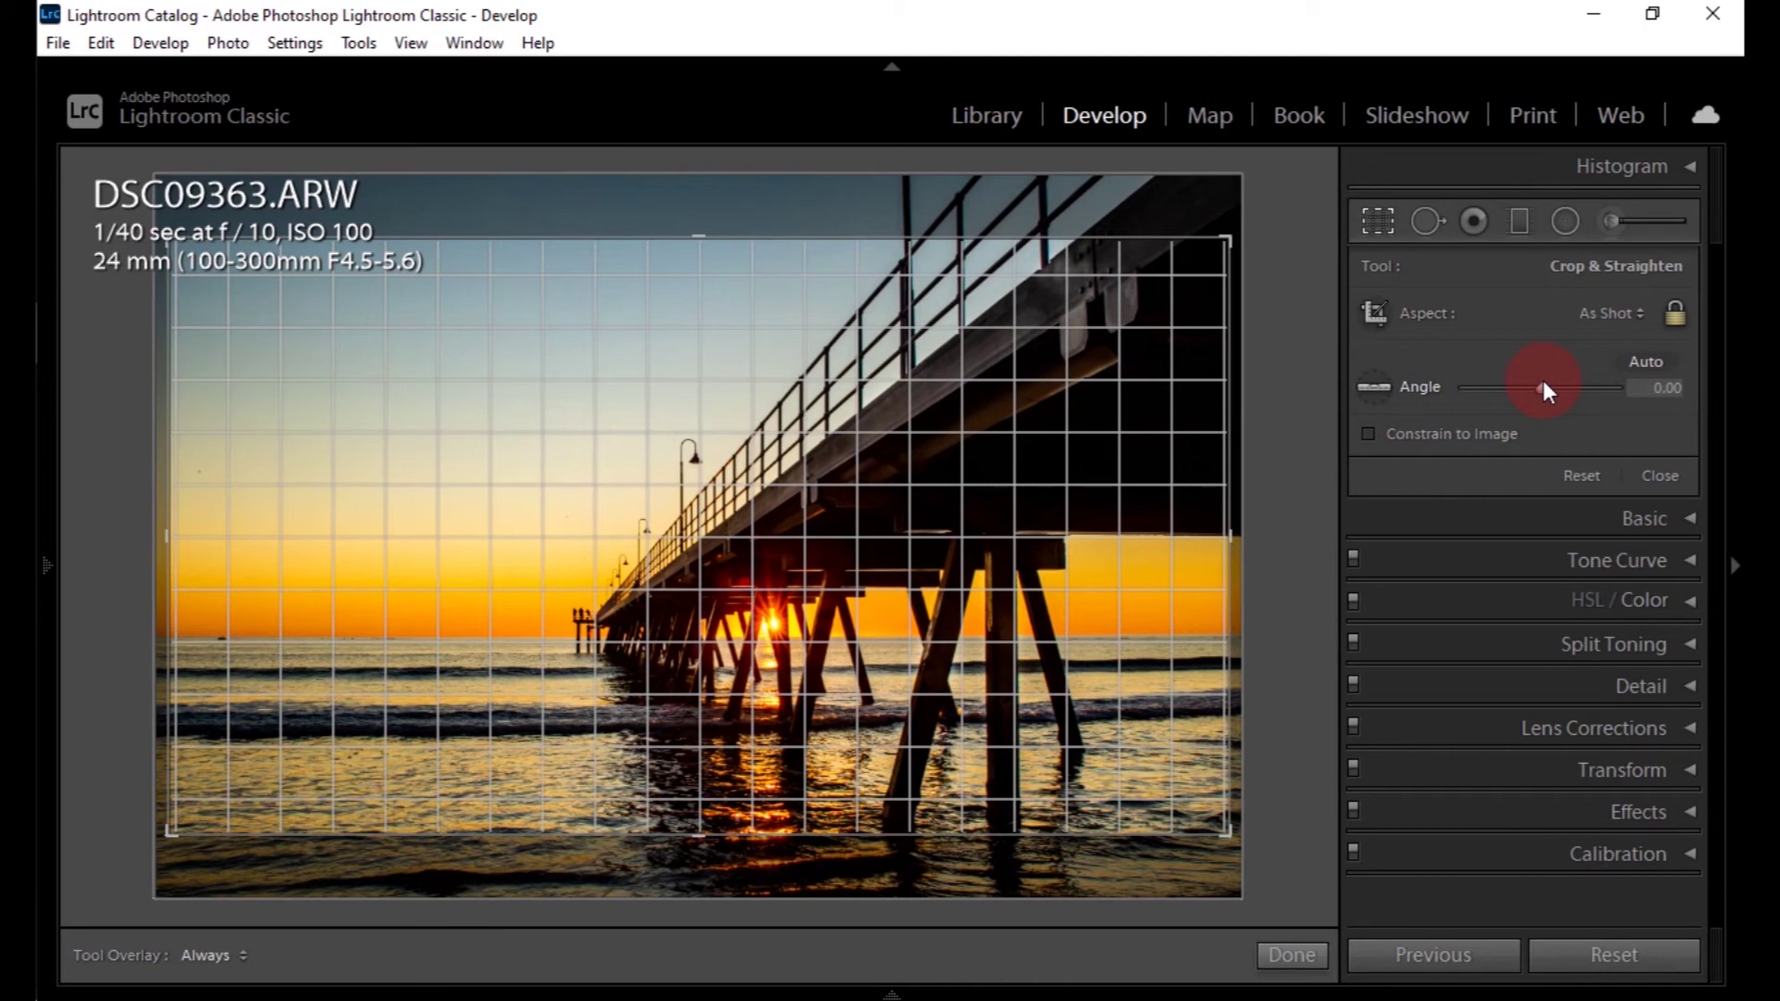
left_click_drag(1545, 389, 1541, 378)
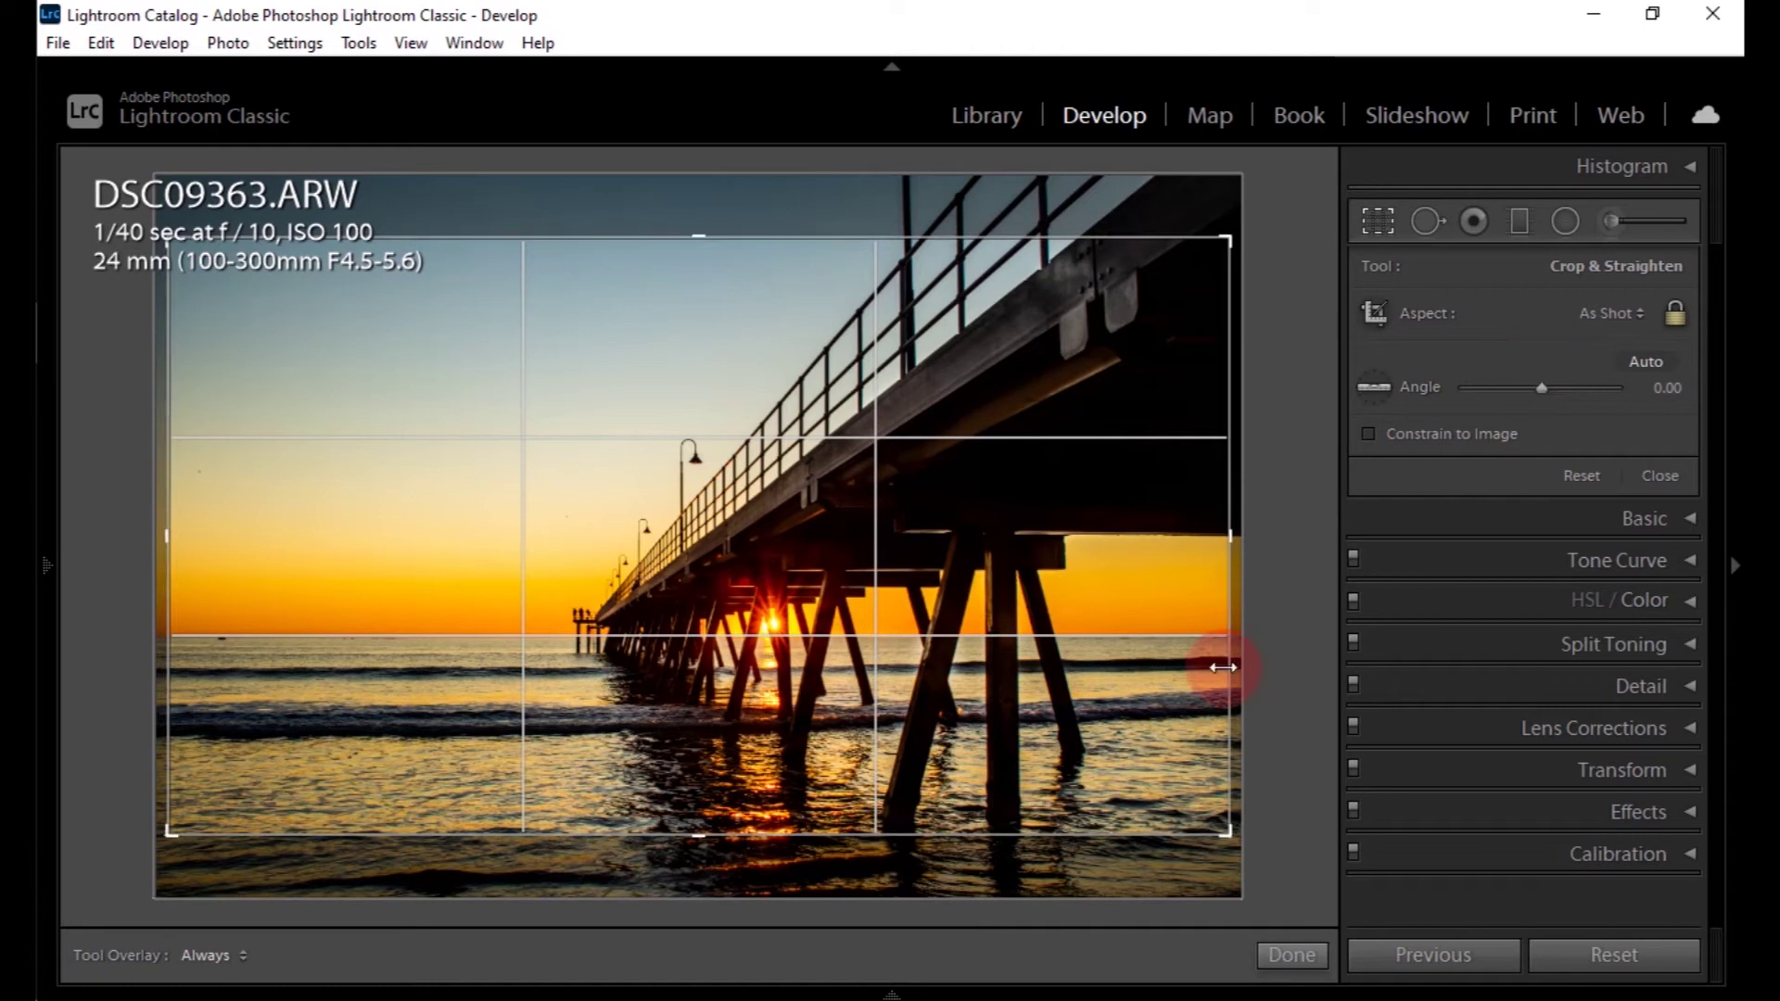
Reset the crop to the photo's full frame with the Original aspect and close the crop tool
left_click(1583, 475)
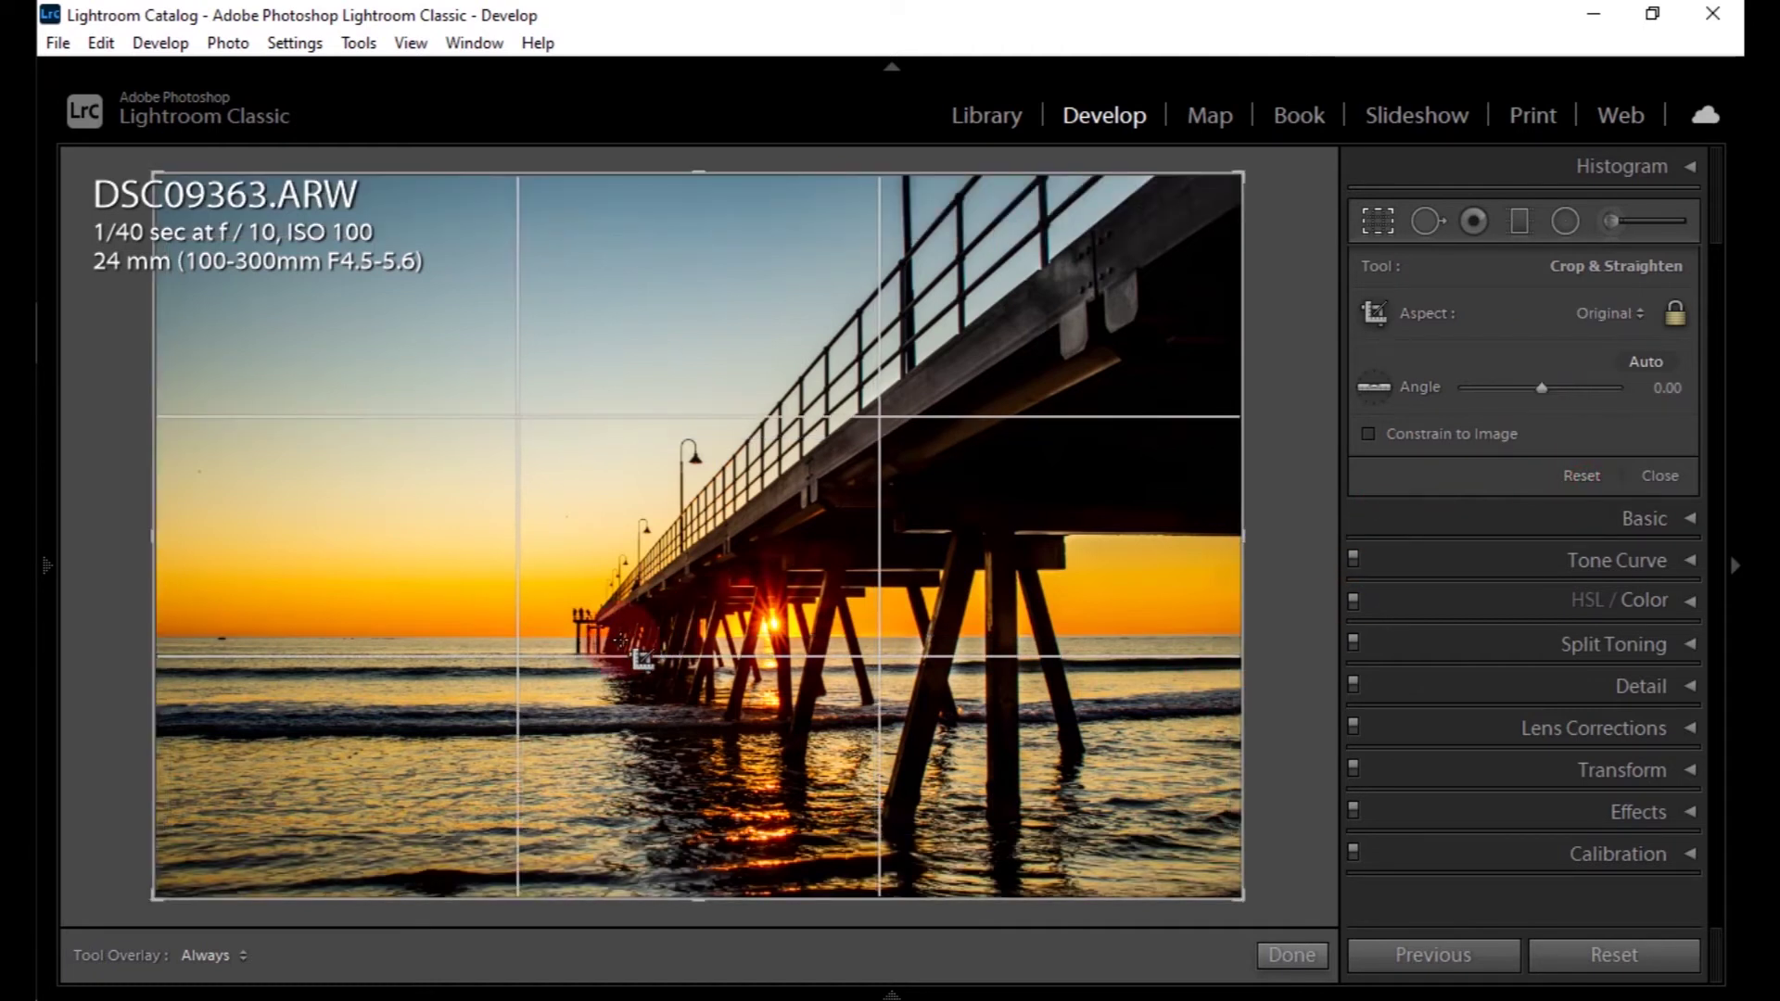
left_click(1442, 516)
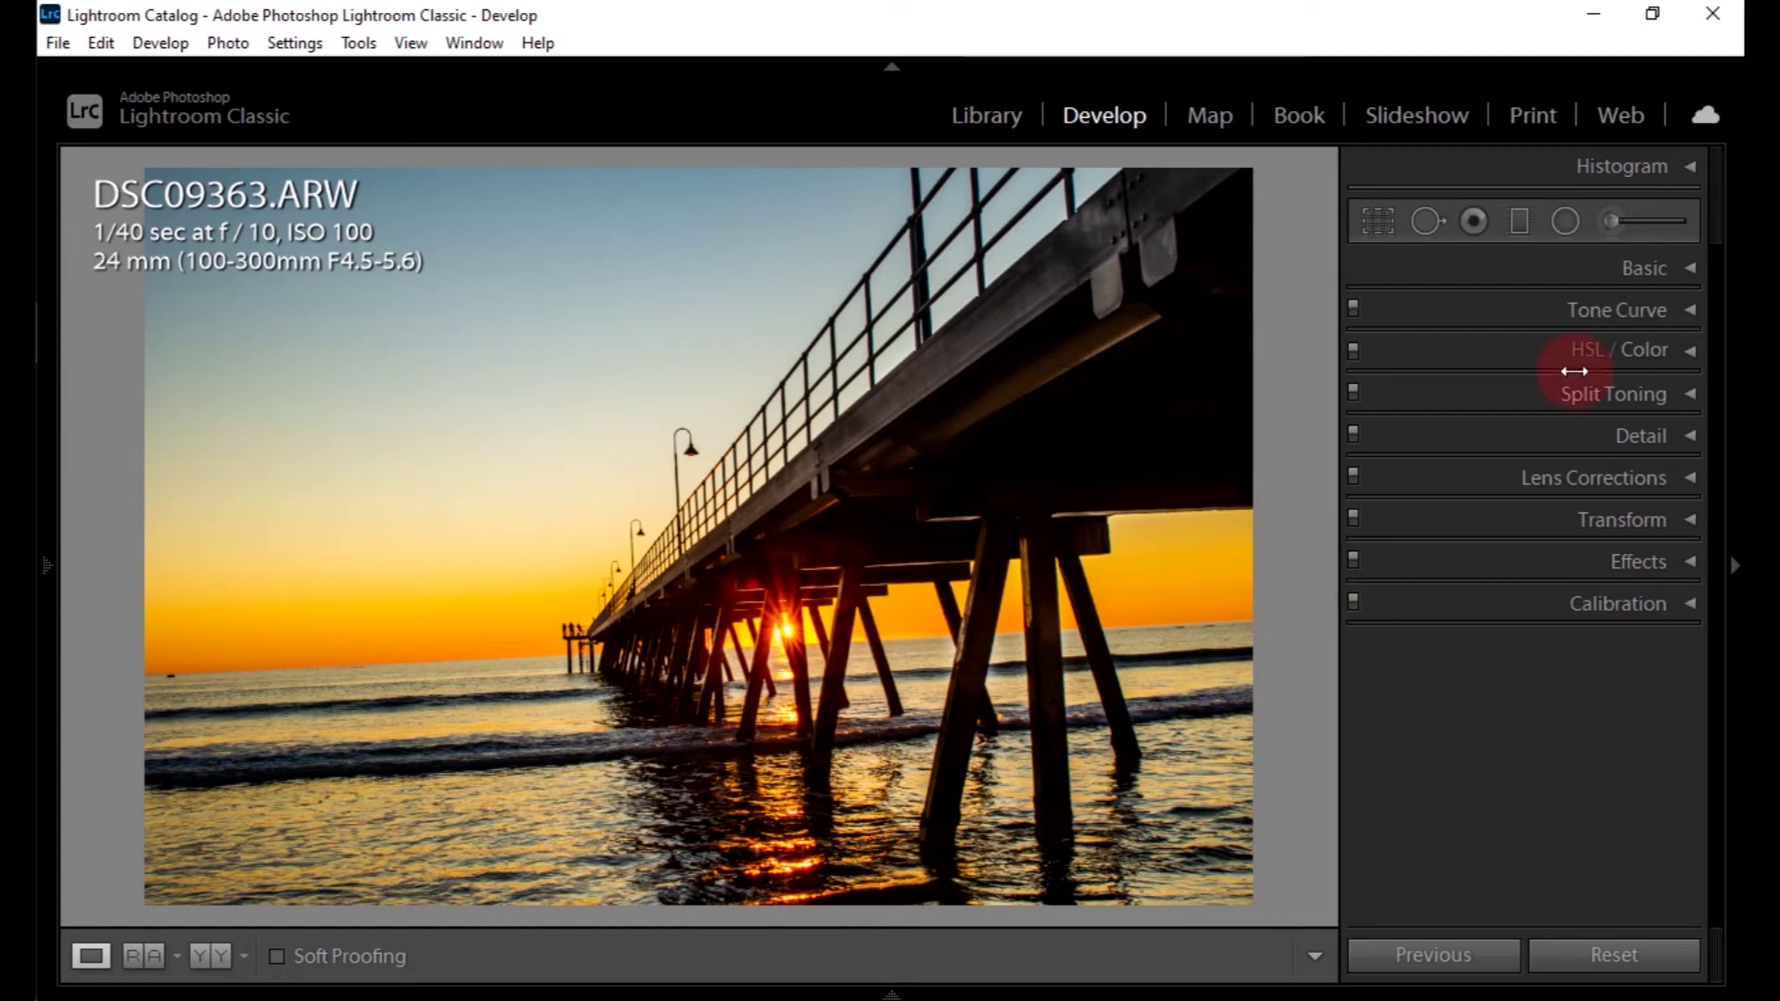
Reopen Crop & Straighten, try the automatic angle correction on the horizon, and undo it
left_click(1381, 224)
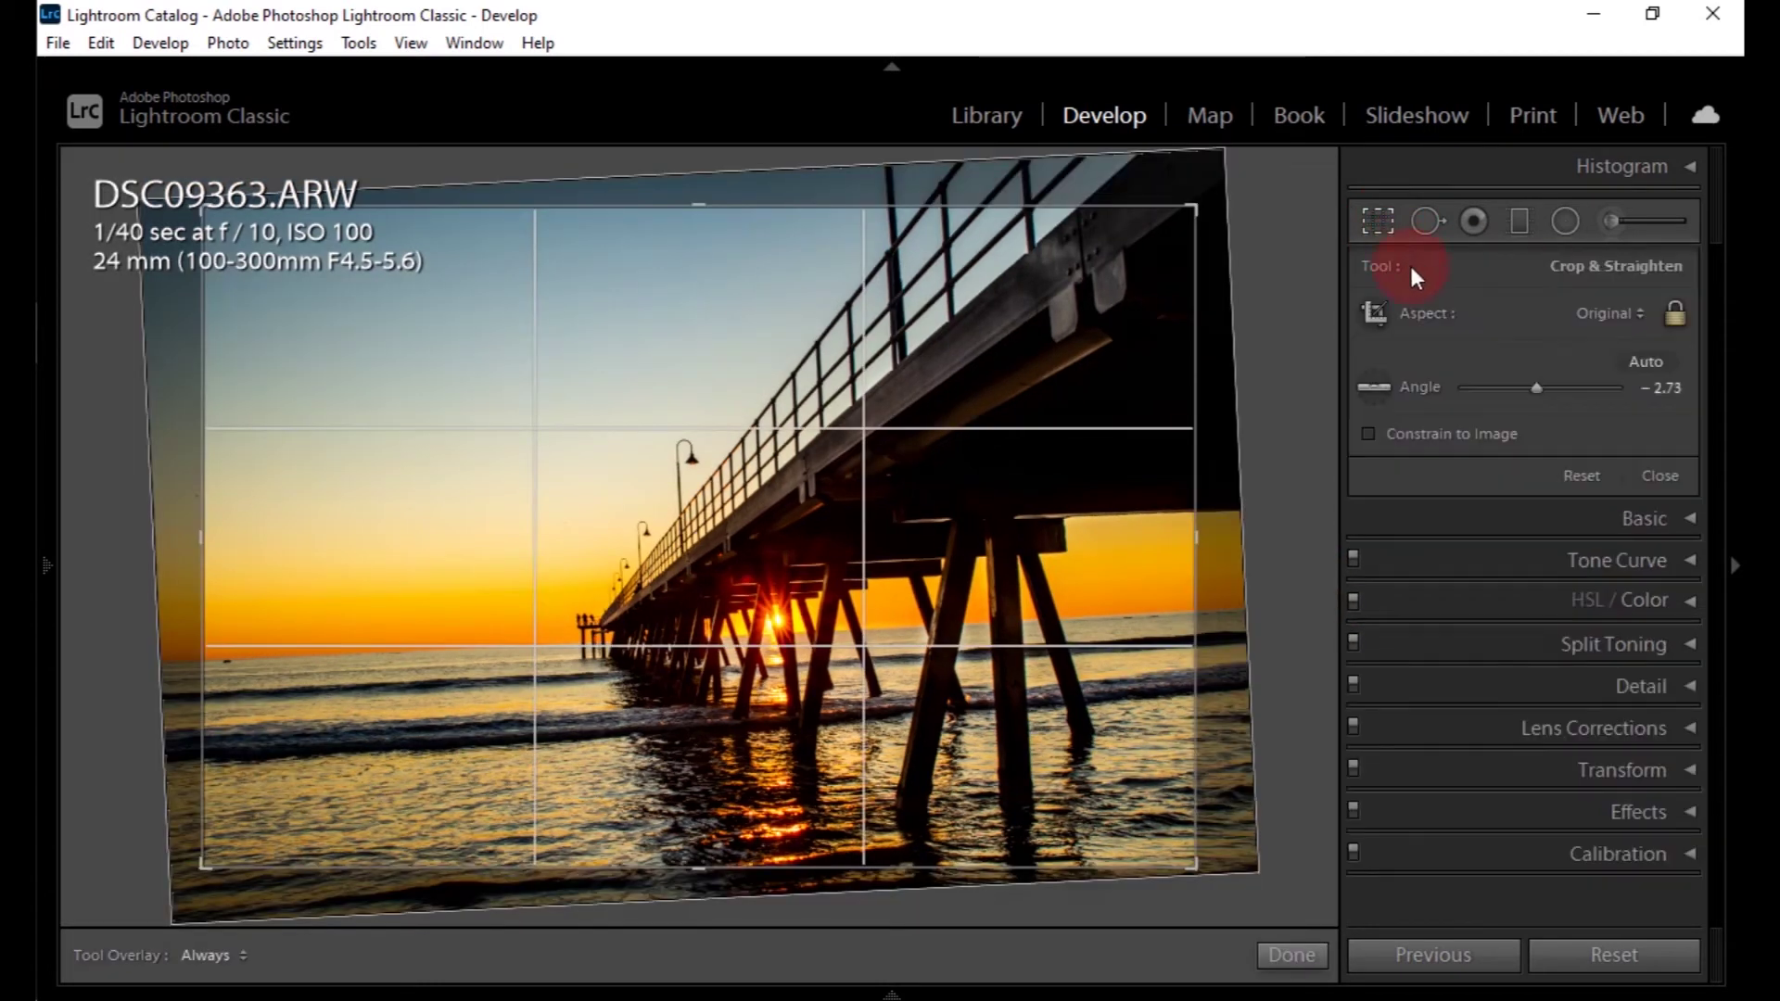
left_click(1655, 364)
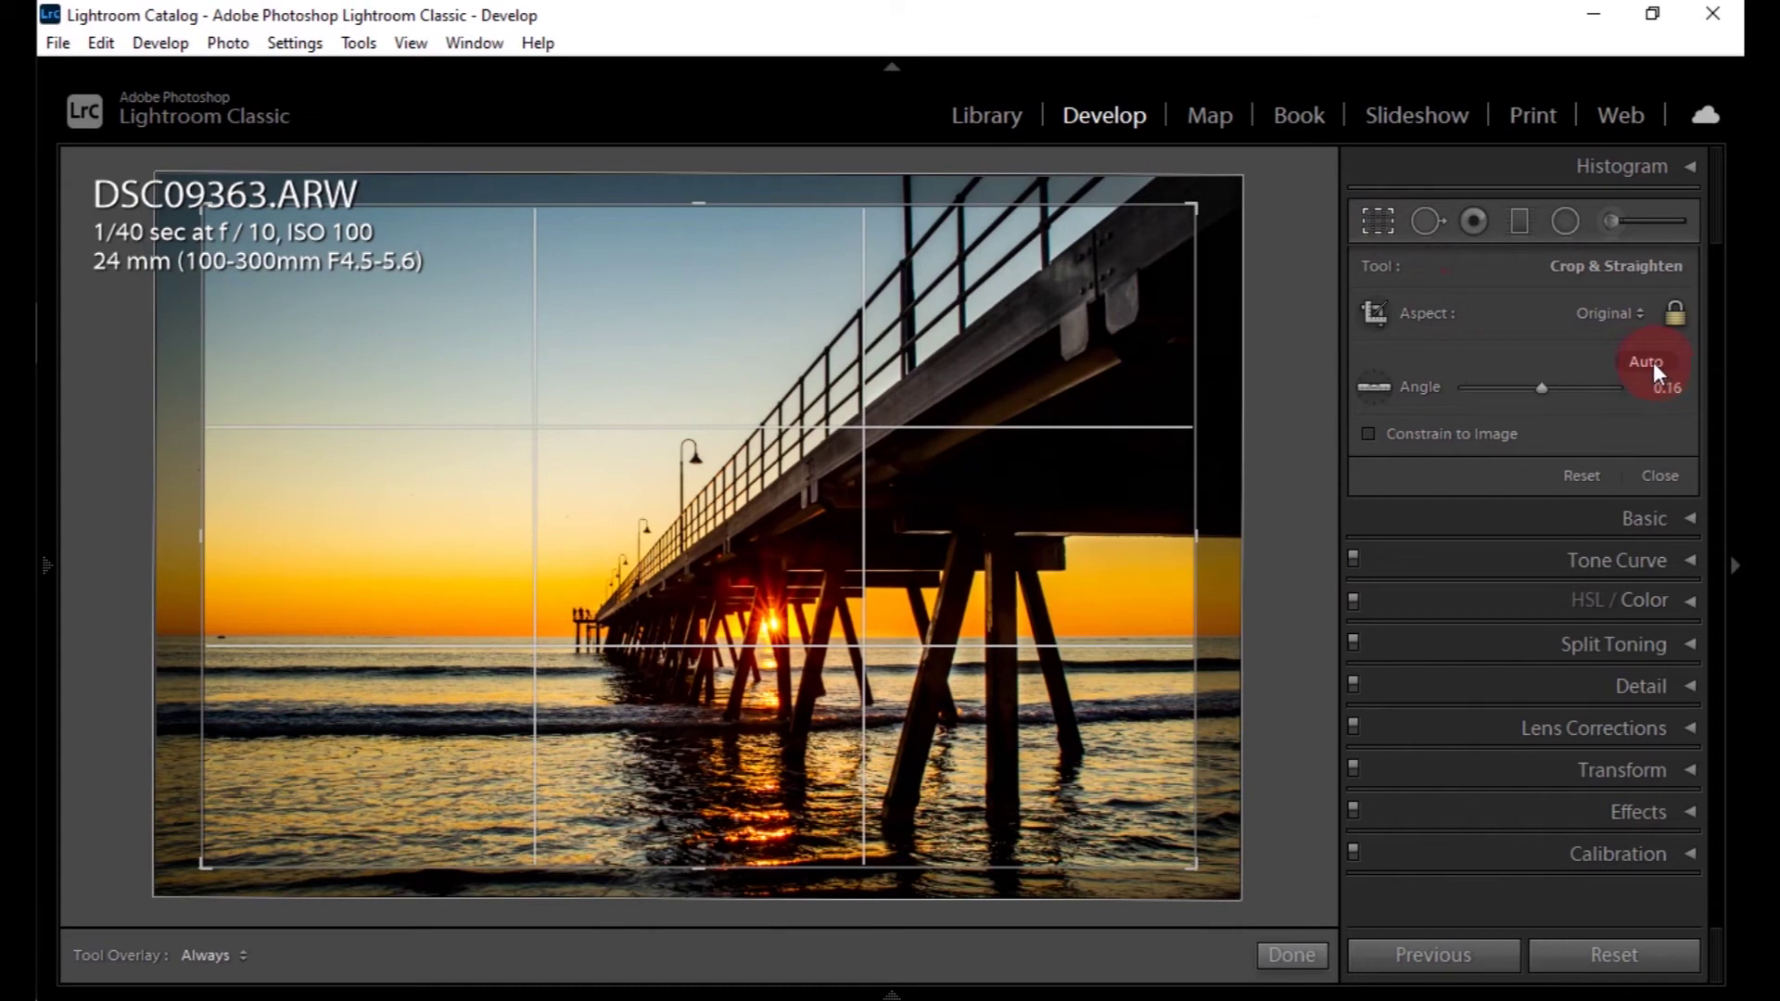
key("ctrl+z")
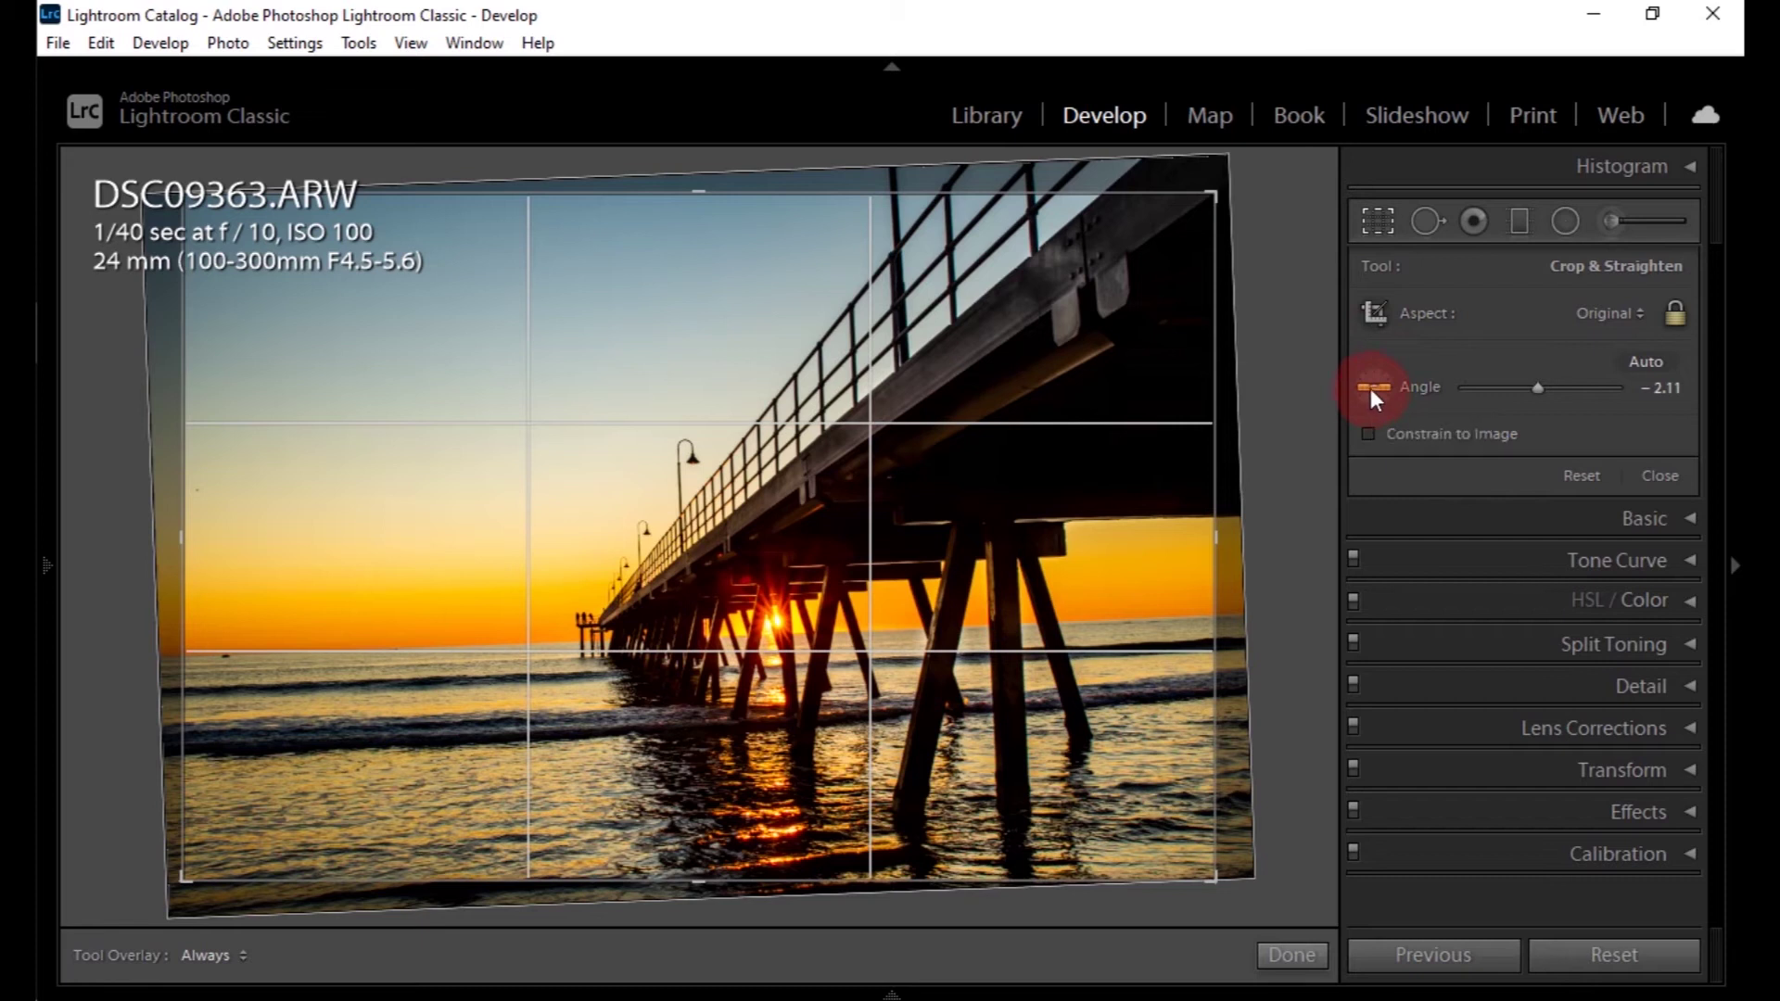
Straighten the photo with the Straighten tool by tracing a reference line along the sea horizon
left_click(1370, 387)
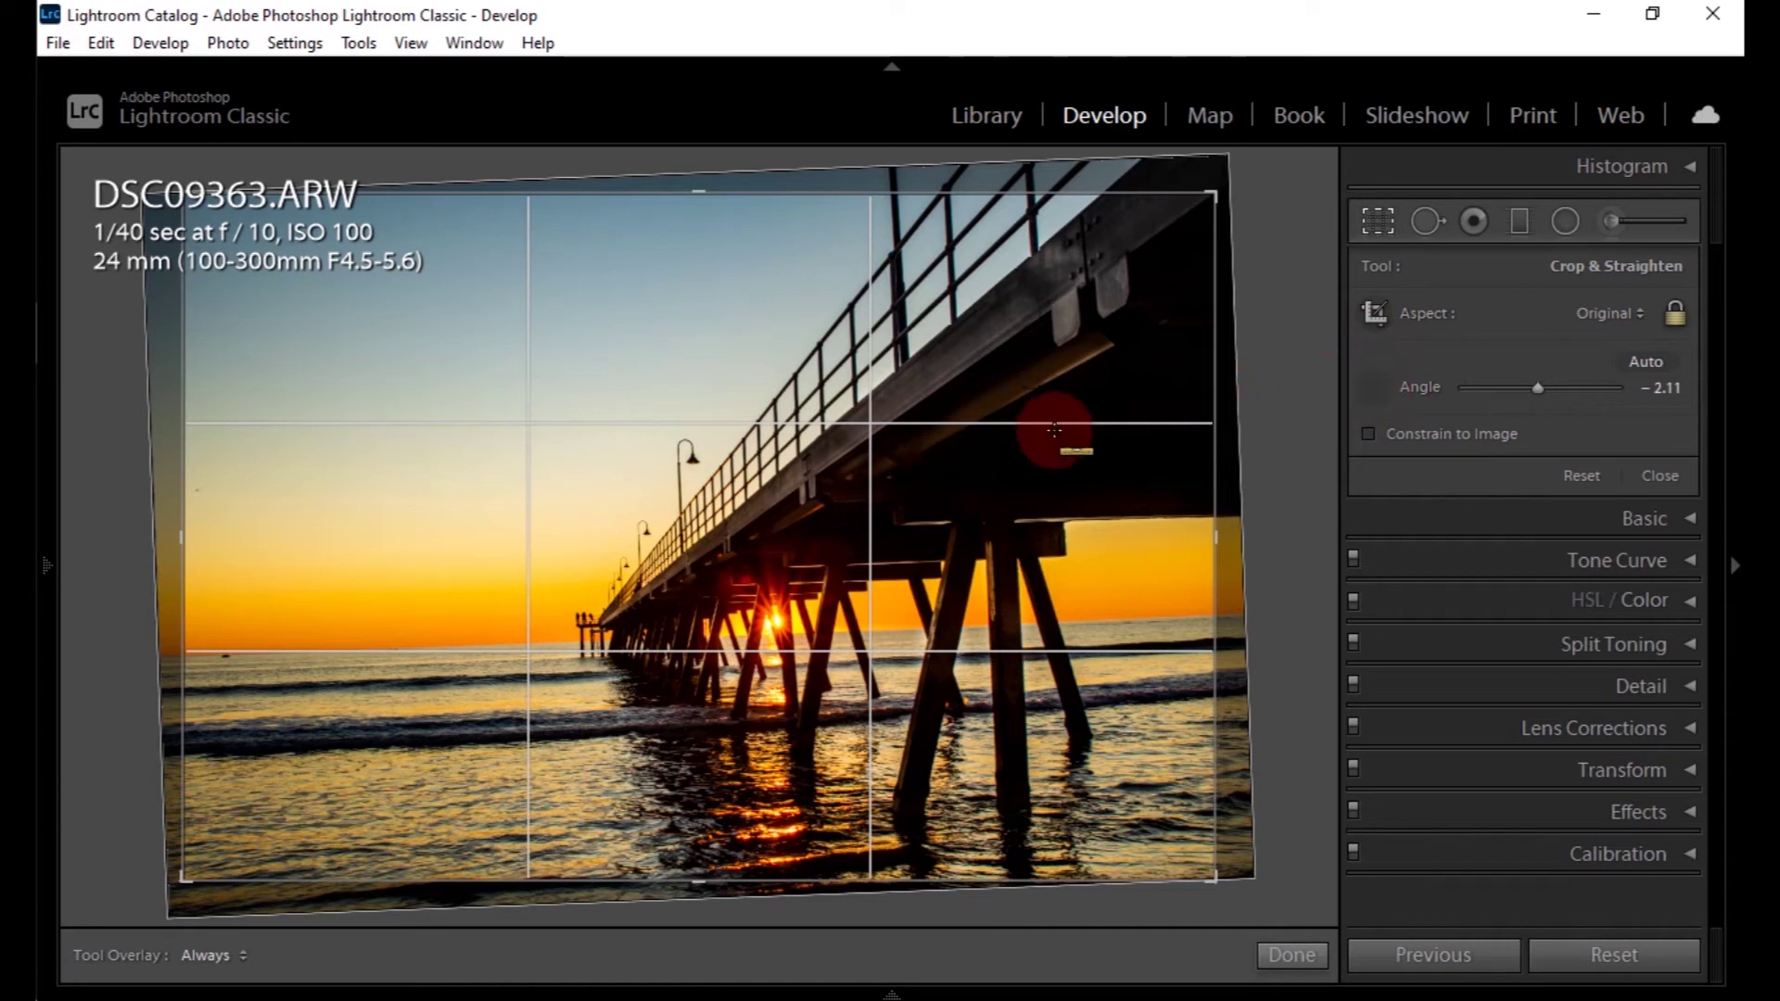
left_click_drag(437, 528, 413, 635)
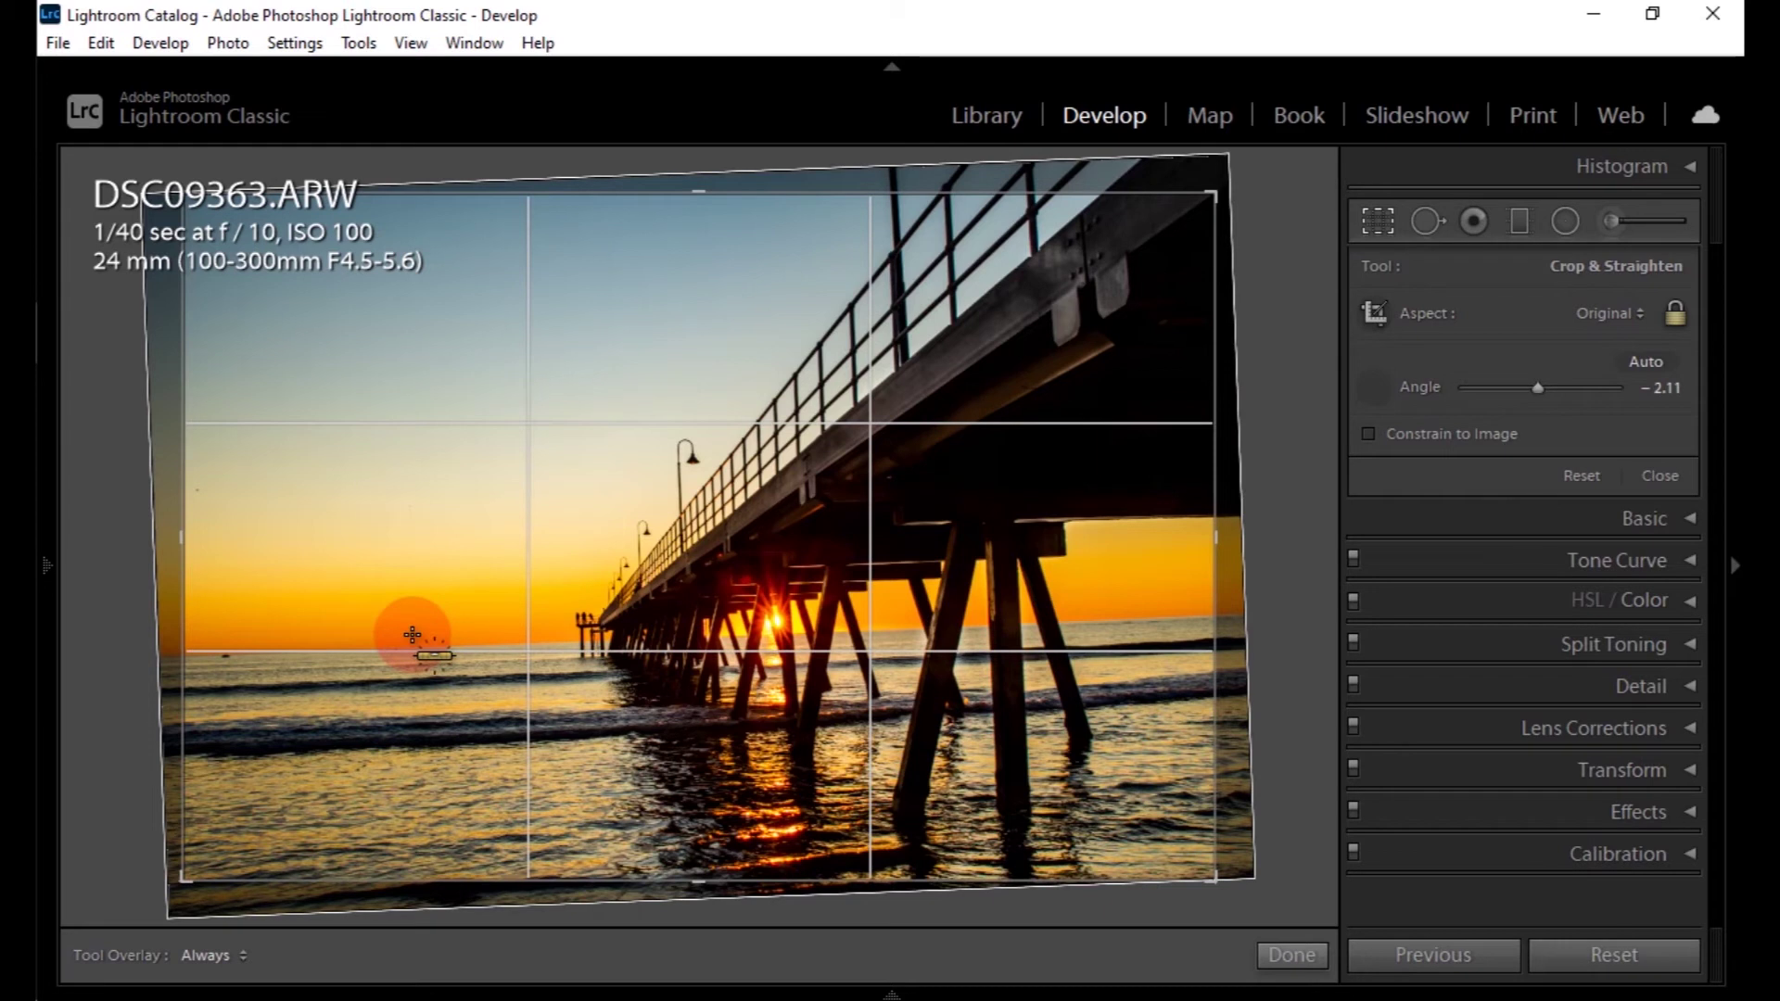
left_click_drag(413, 635, 408, 635)
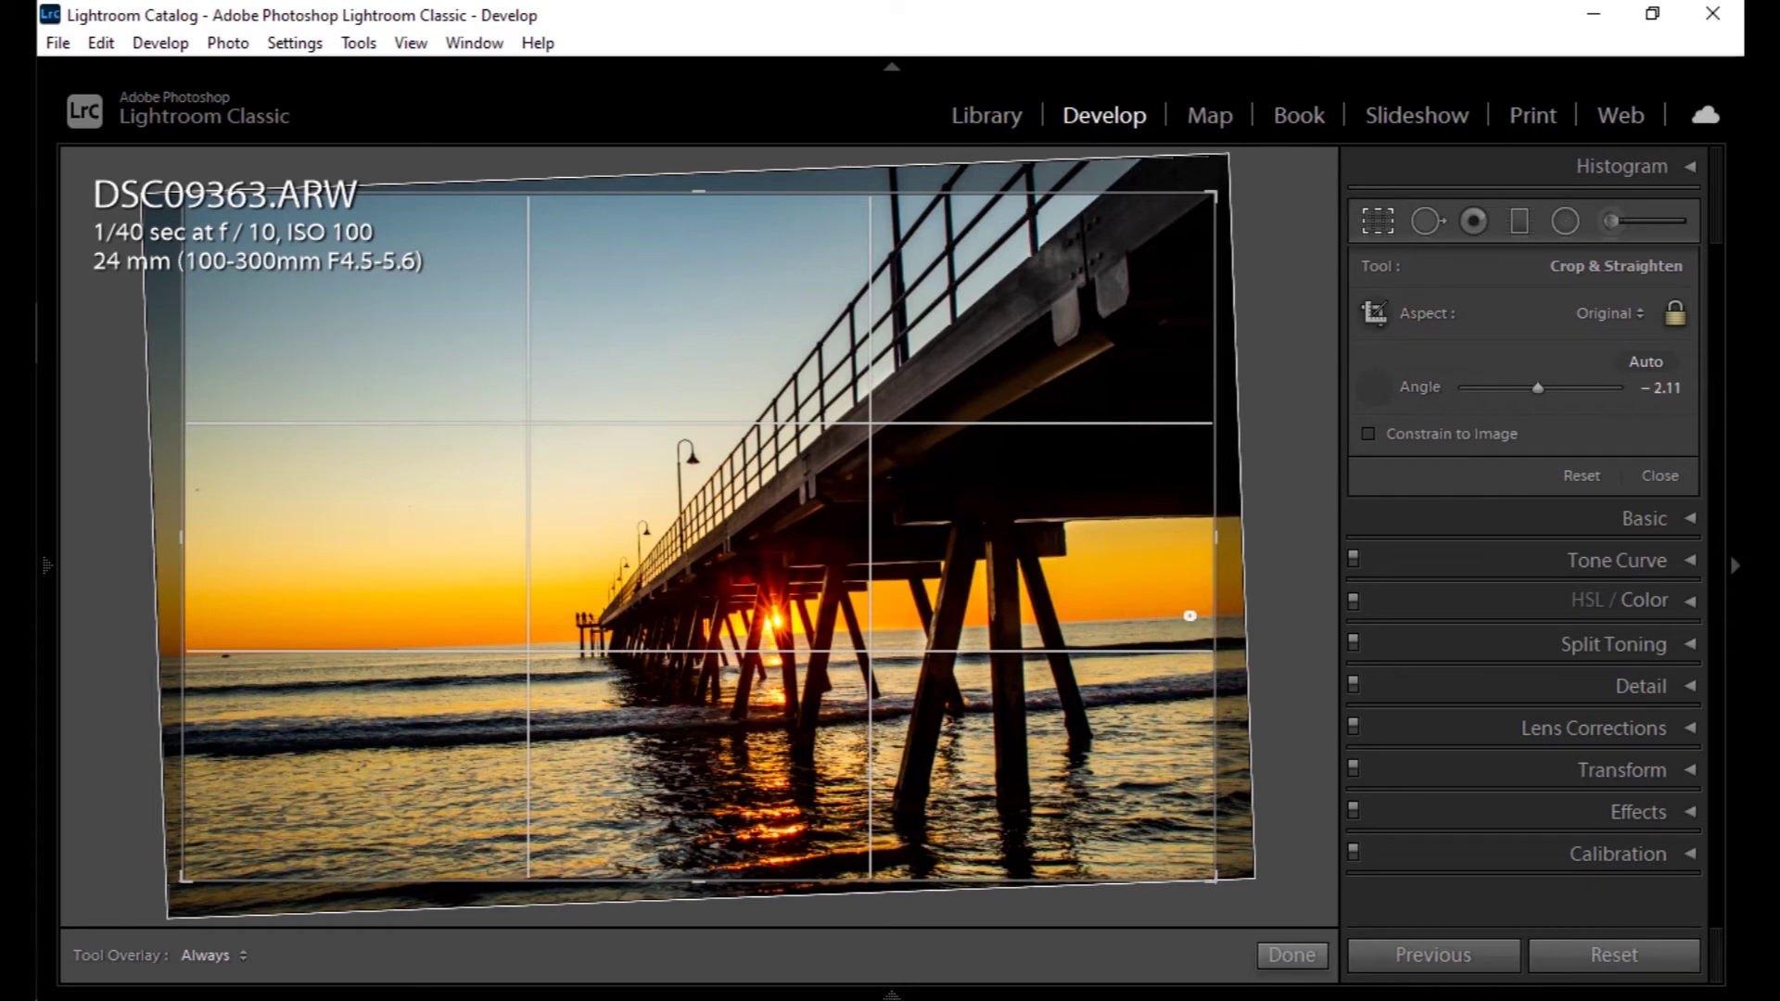
left_click_drag(1190, 615, 835, 630)
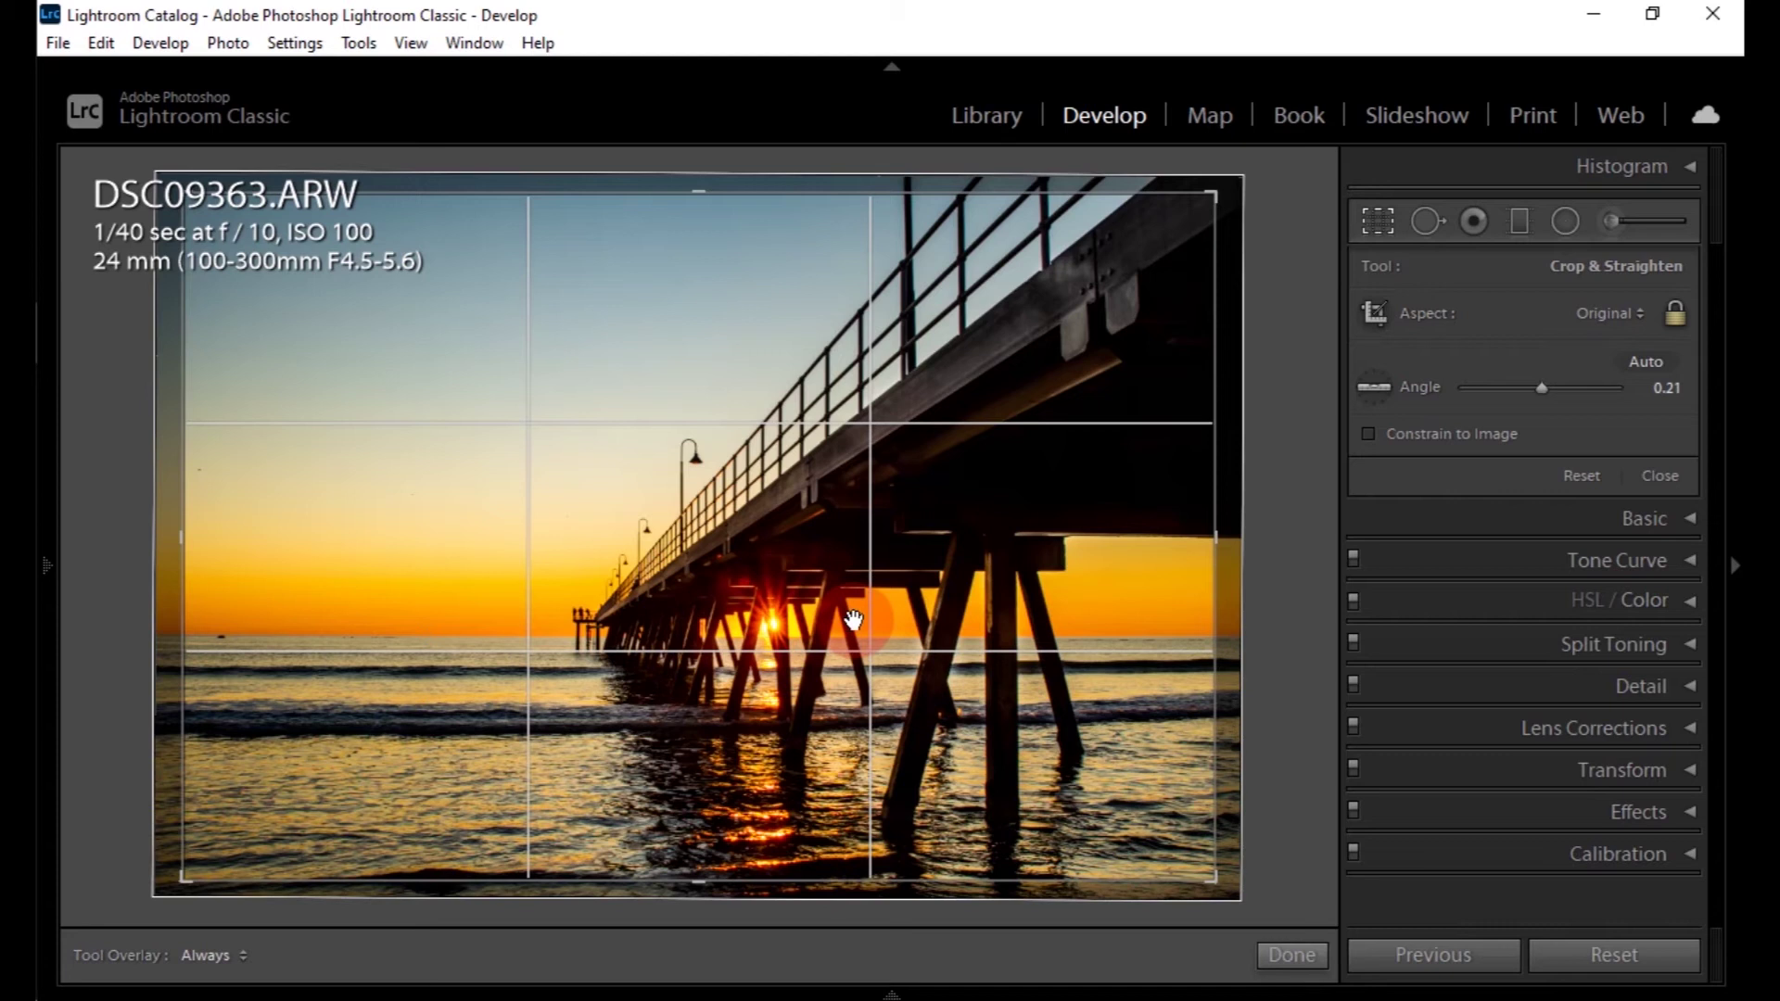
Rotate the photo freehand from outside the crop frame until the horizon is level, at an angle of about 0.12
left_click_drag(853, 620, 1250, 512)
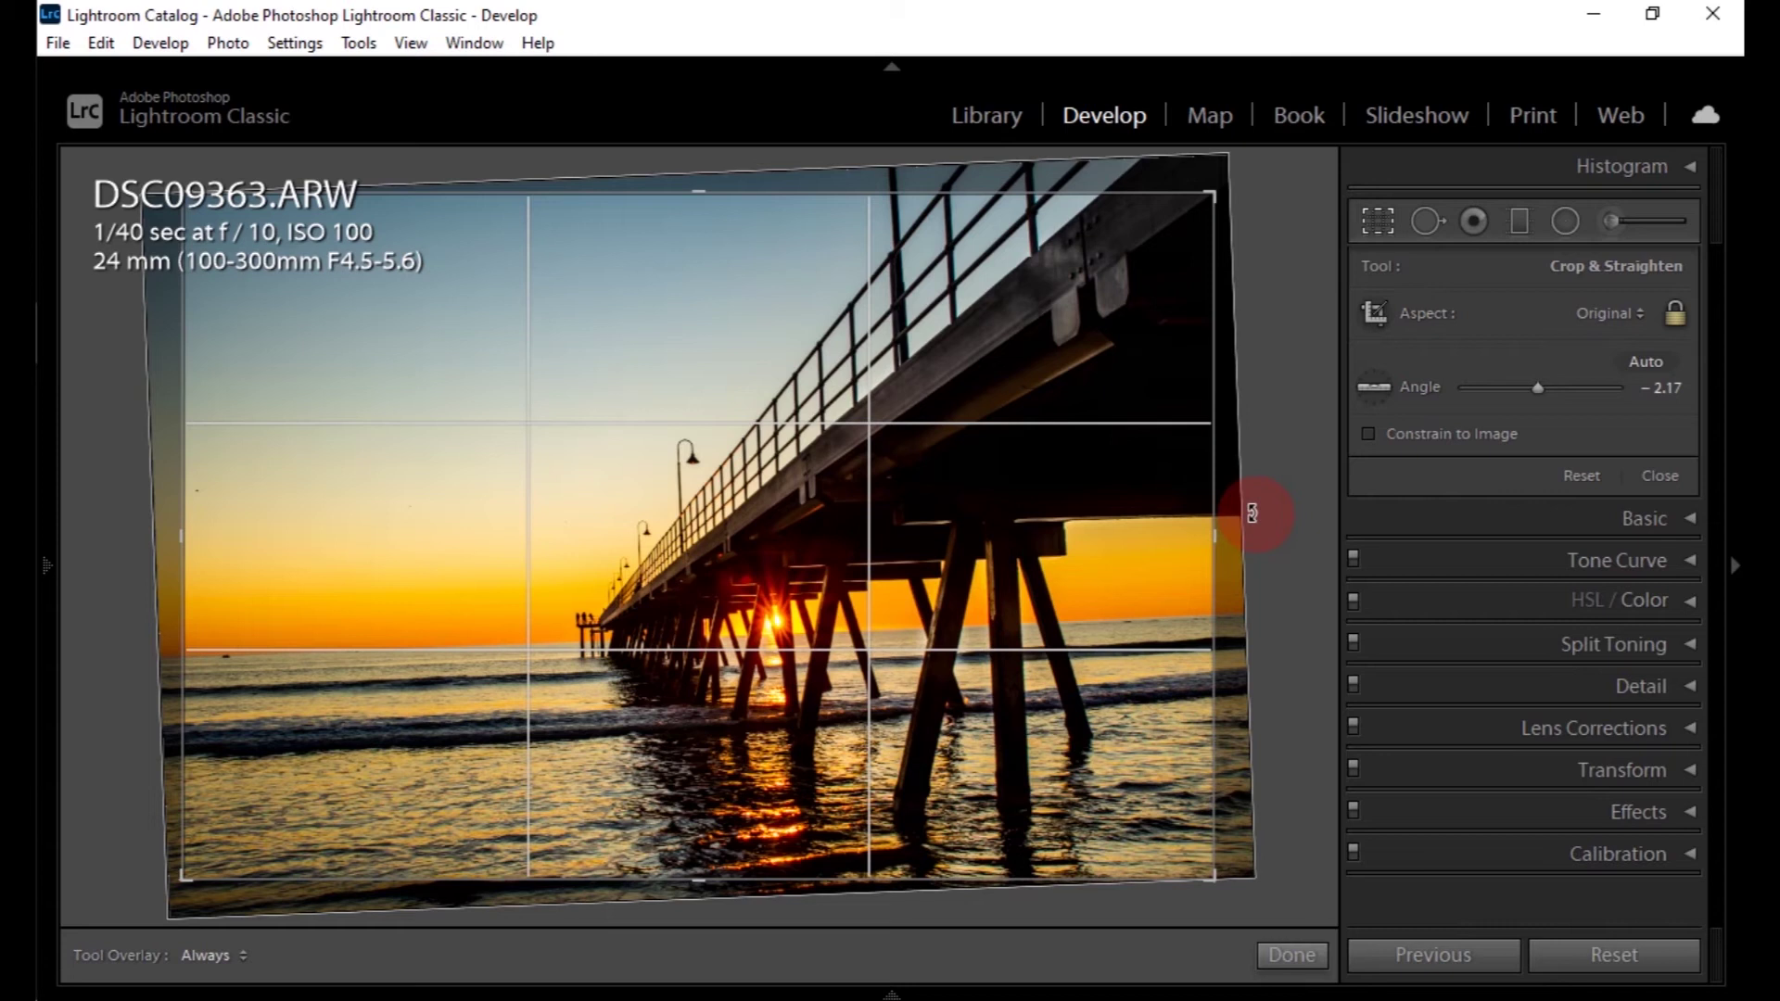
left_click_drag(1251, 514, 1252, 513)
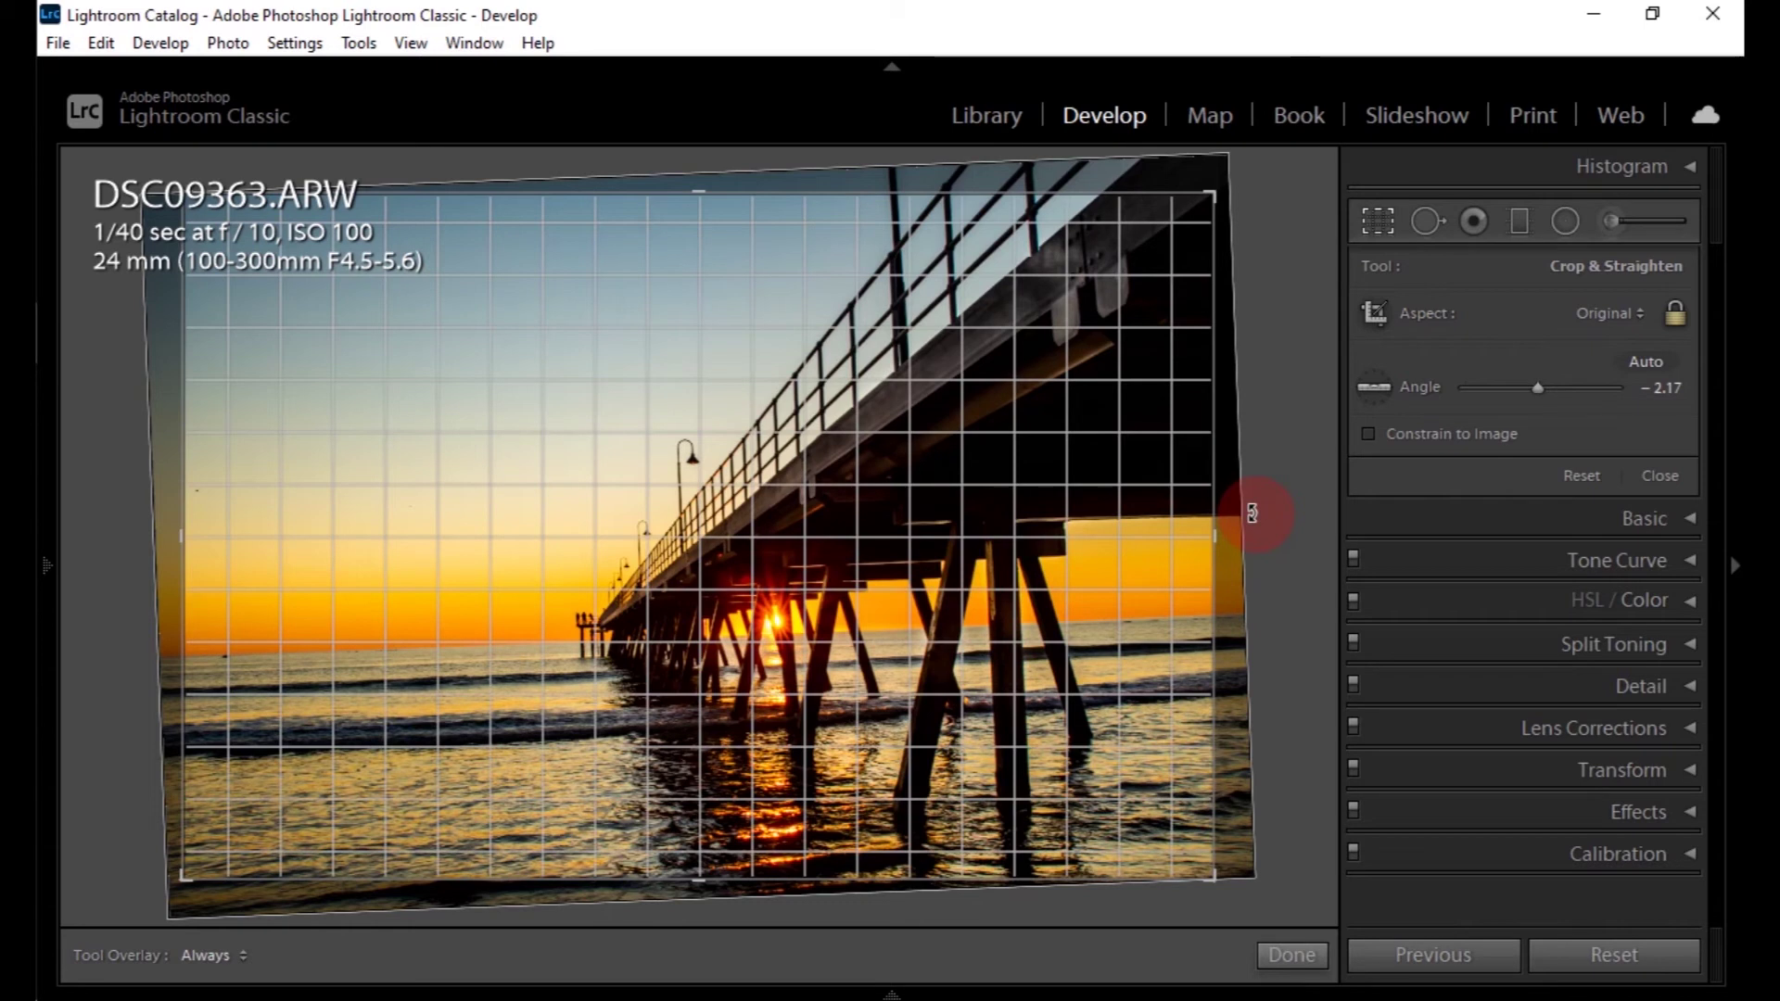
left_click_drag(1252, 513, 1254, 535)
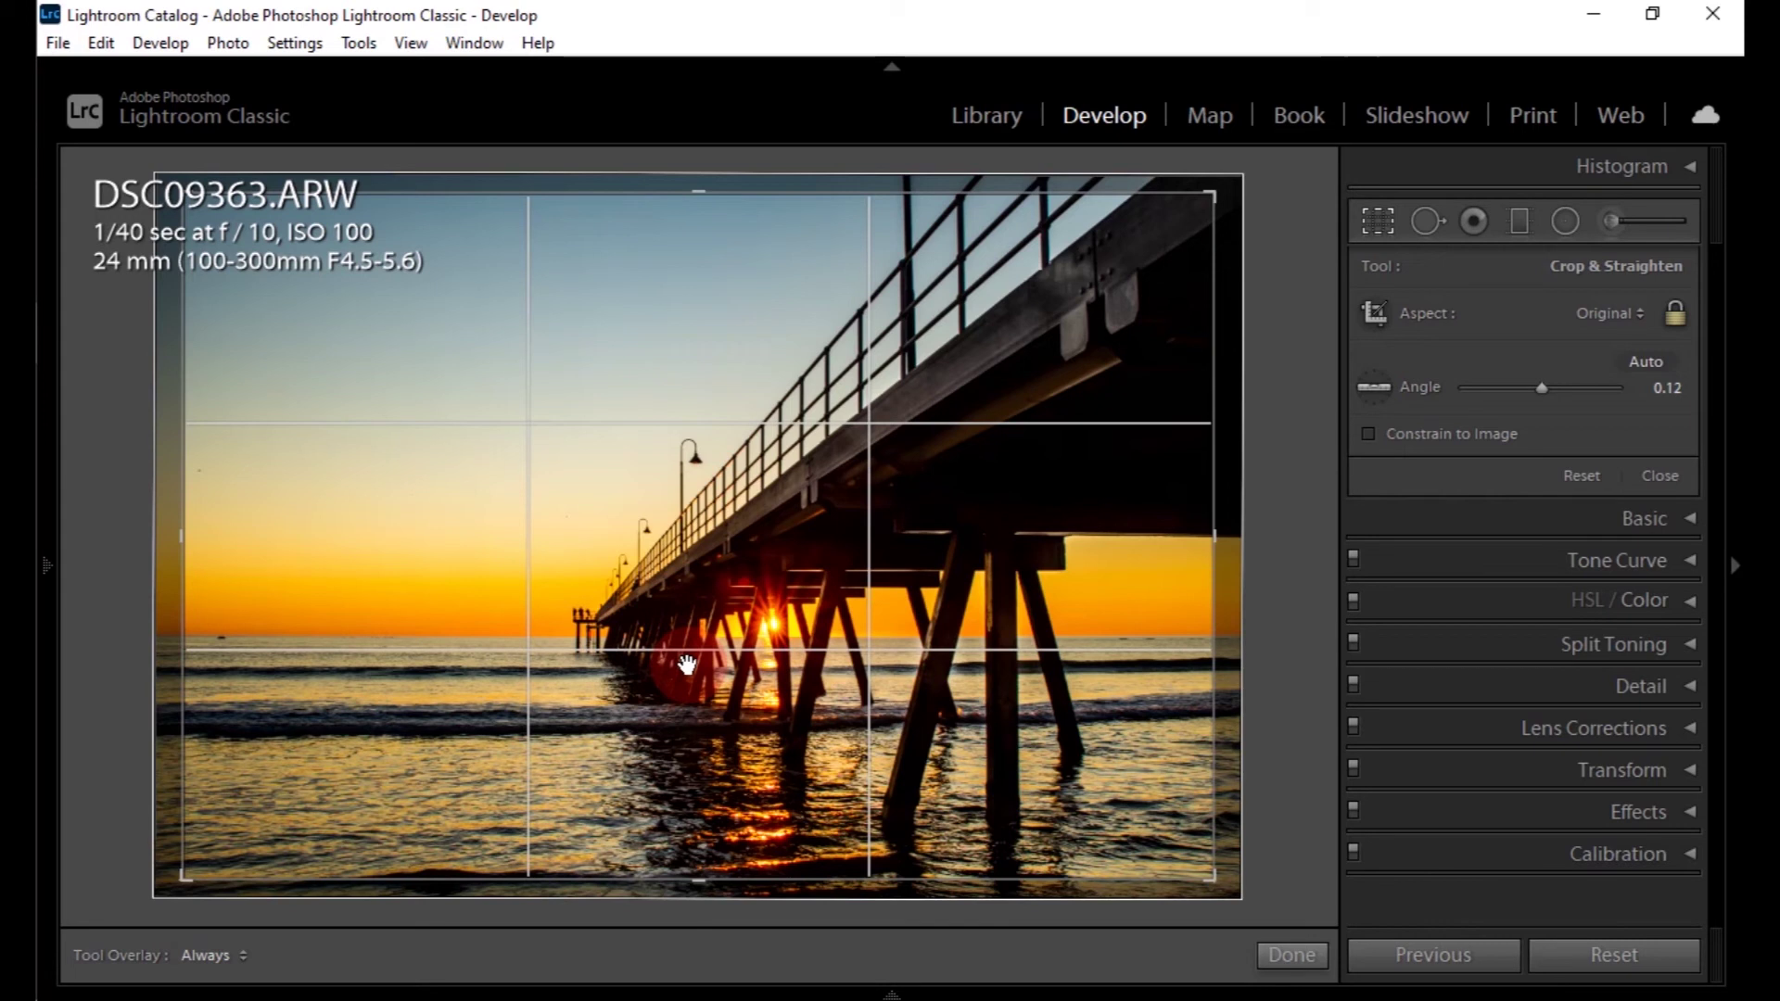
Cycle the crop guide overlay through Diagonal, Center and Triangle, and flip the triangle's orientation
key("o")
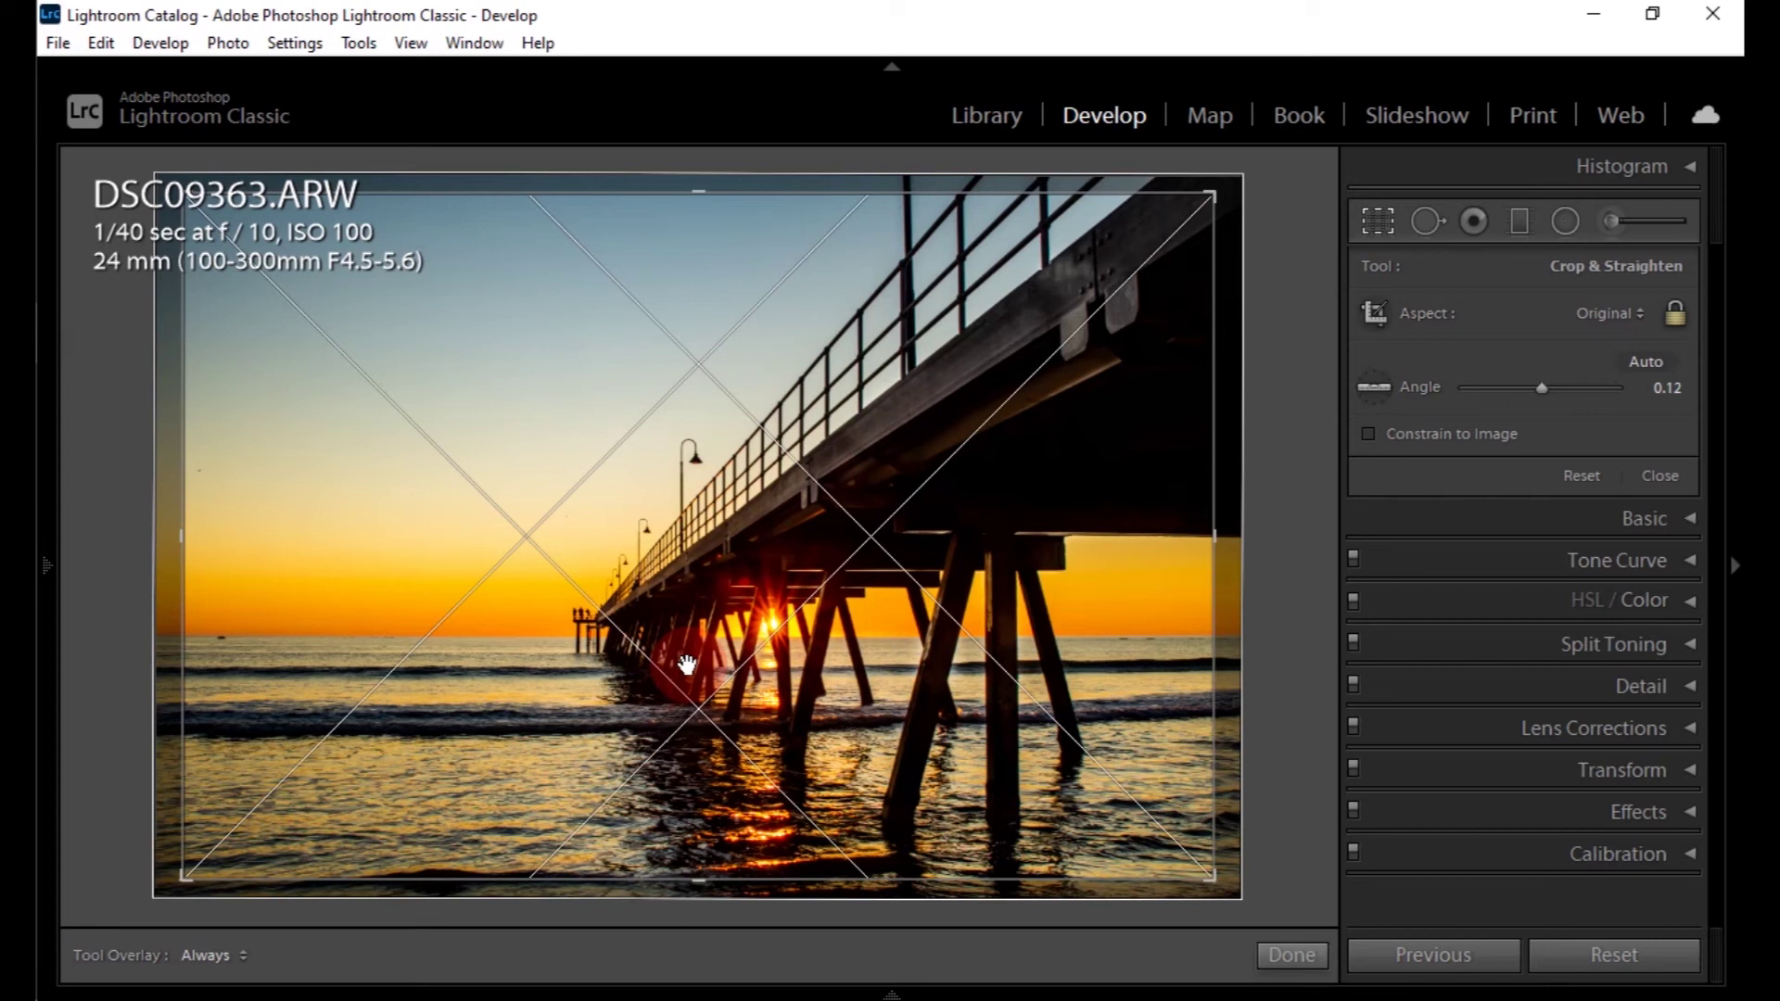
key("o")
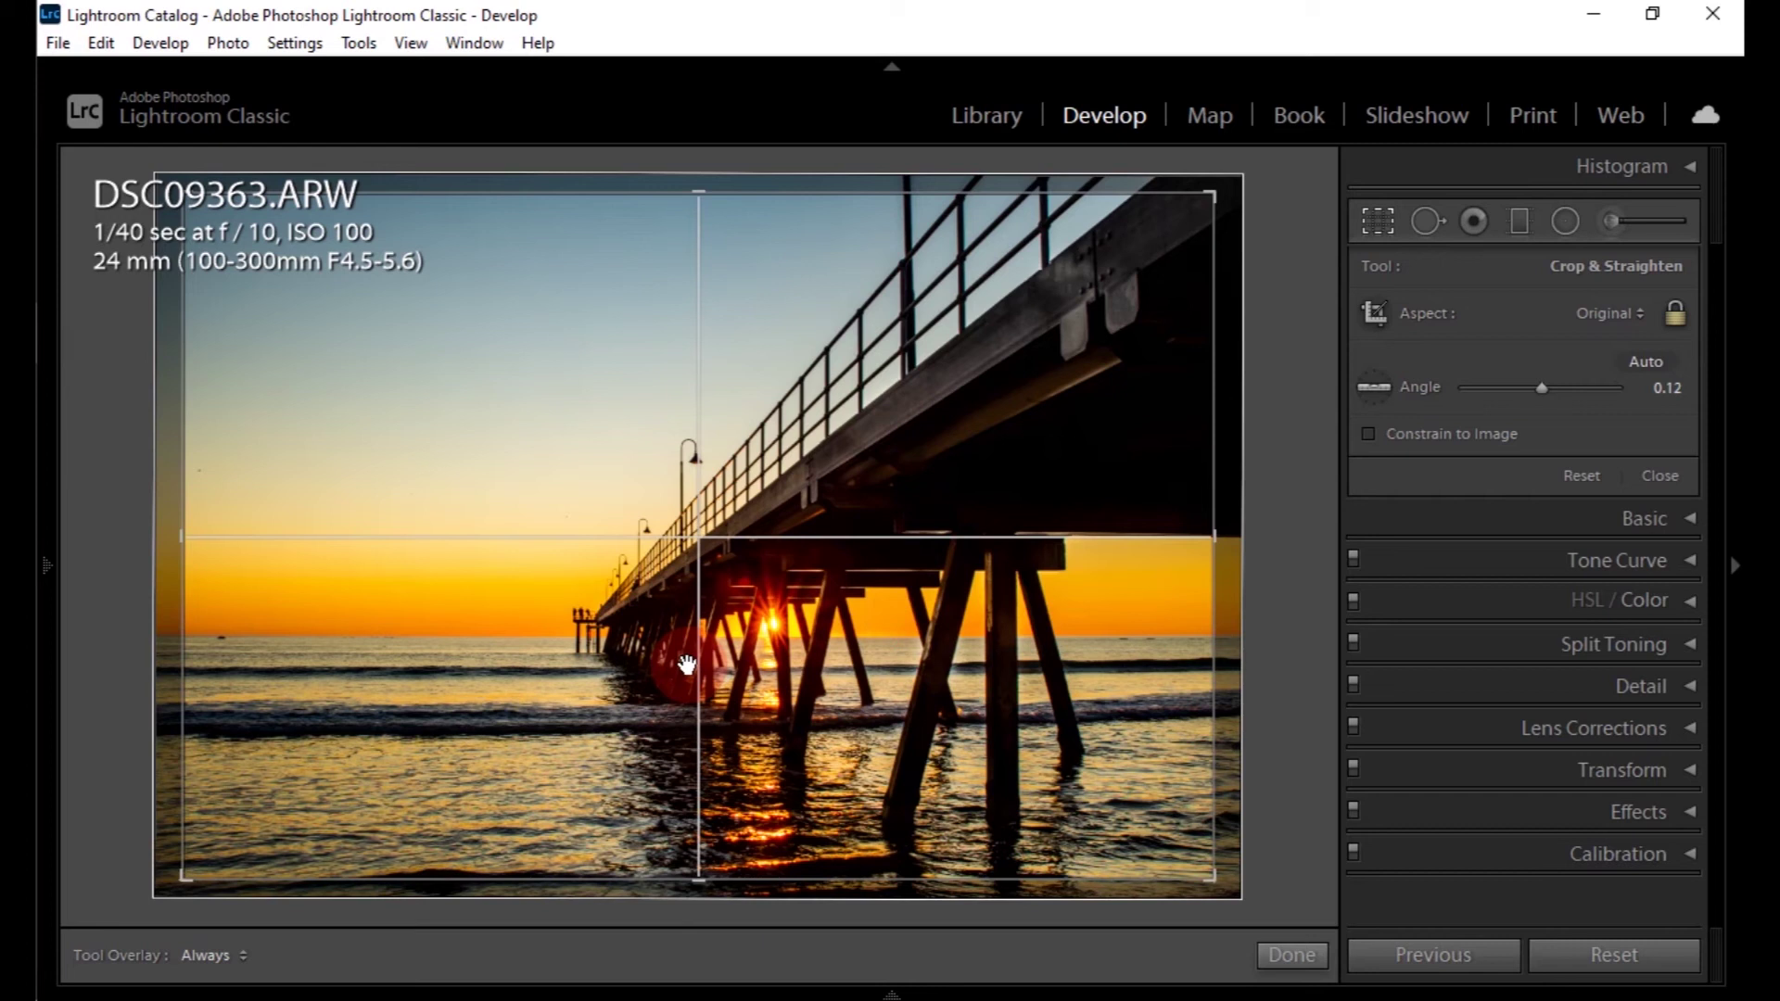
key("o")
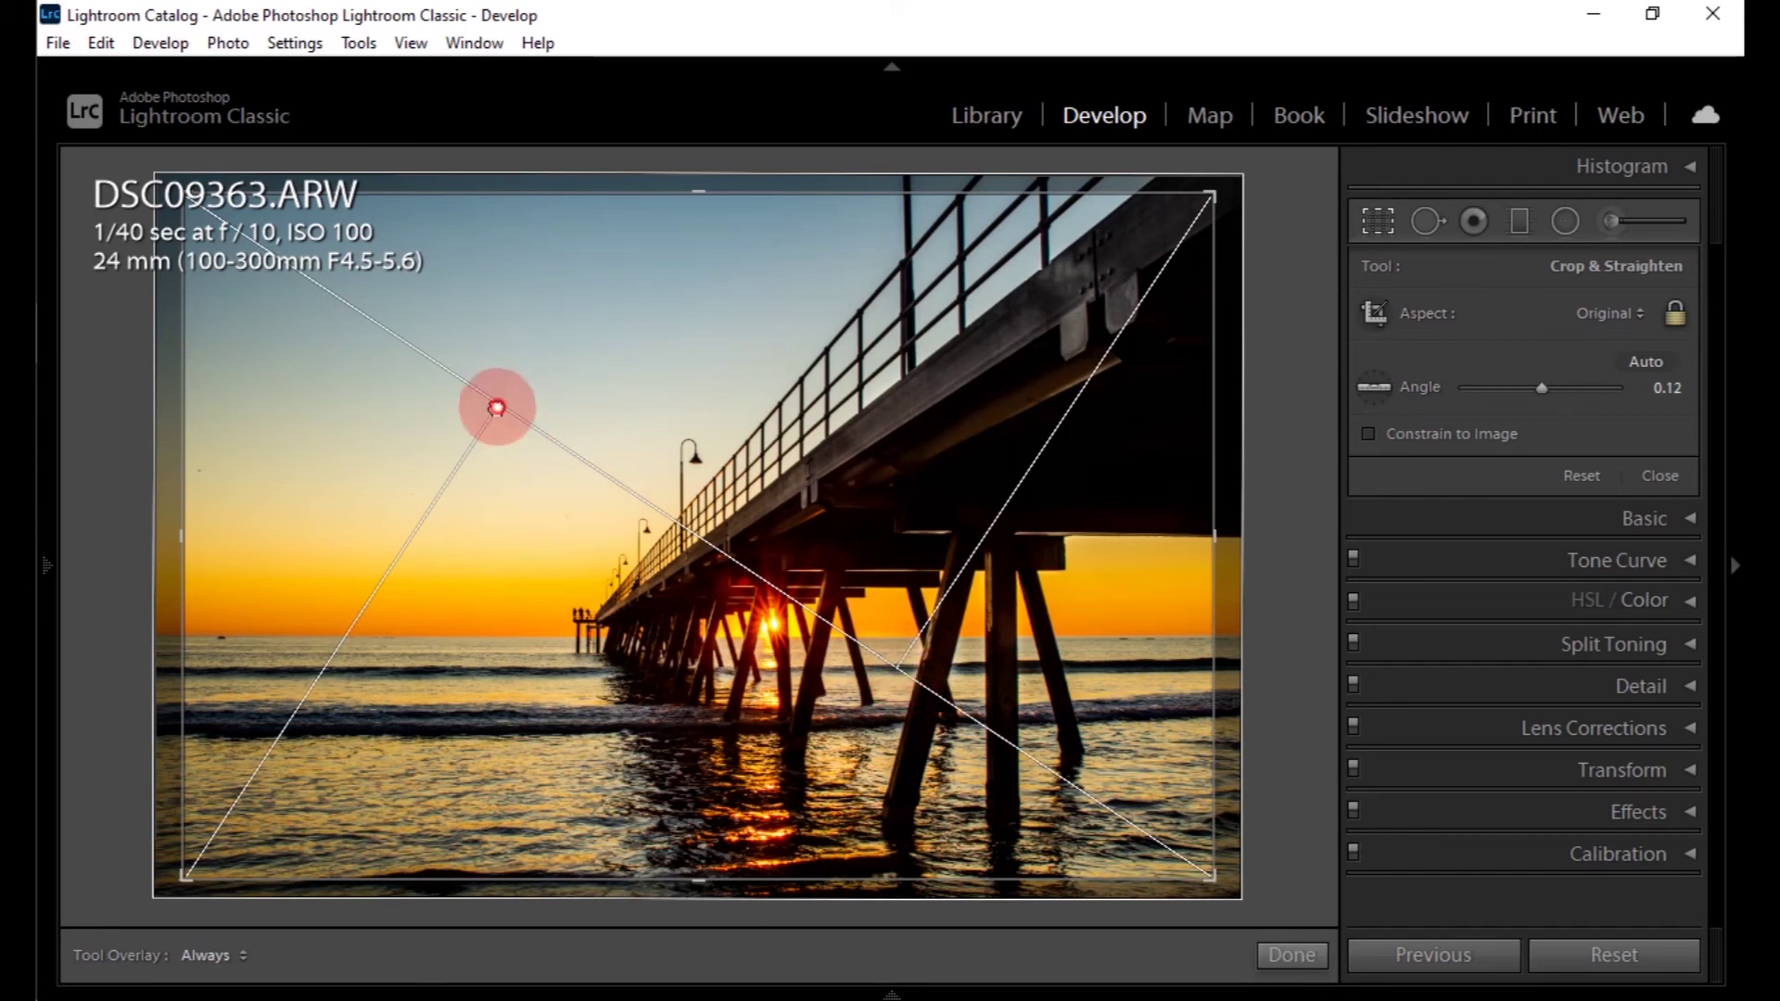
left_click(735, 579)
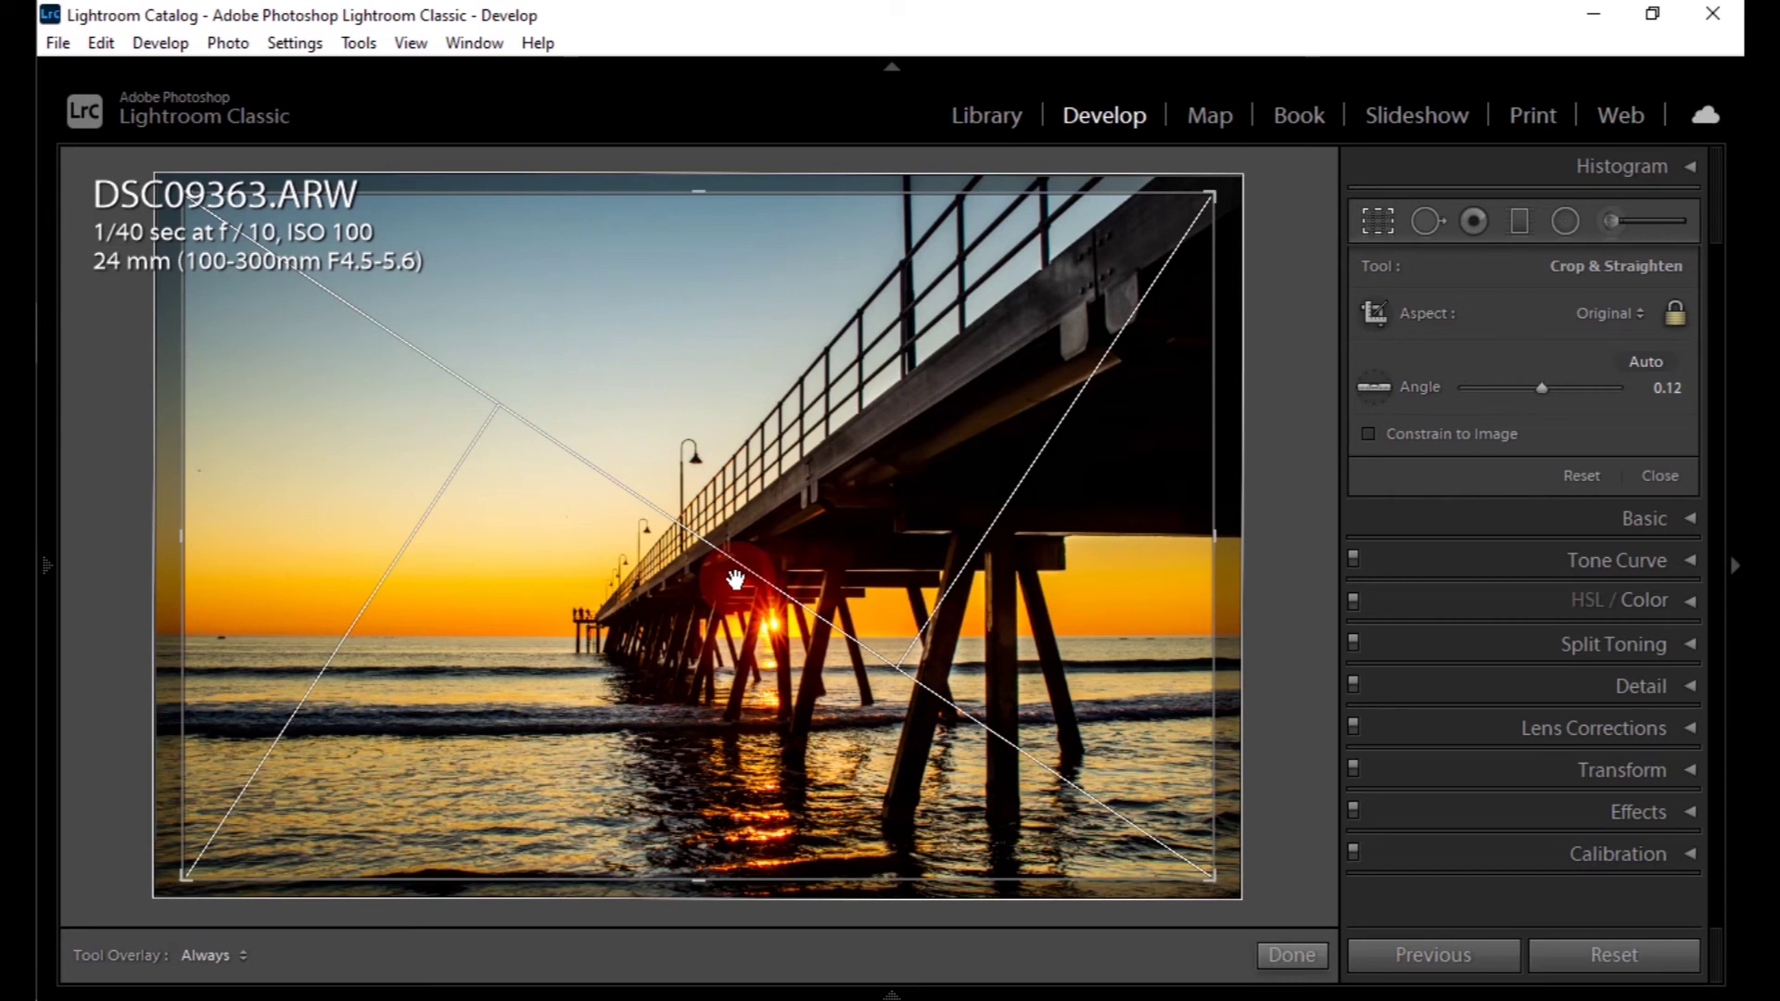
key("shift+o")
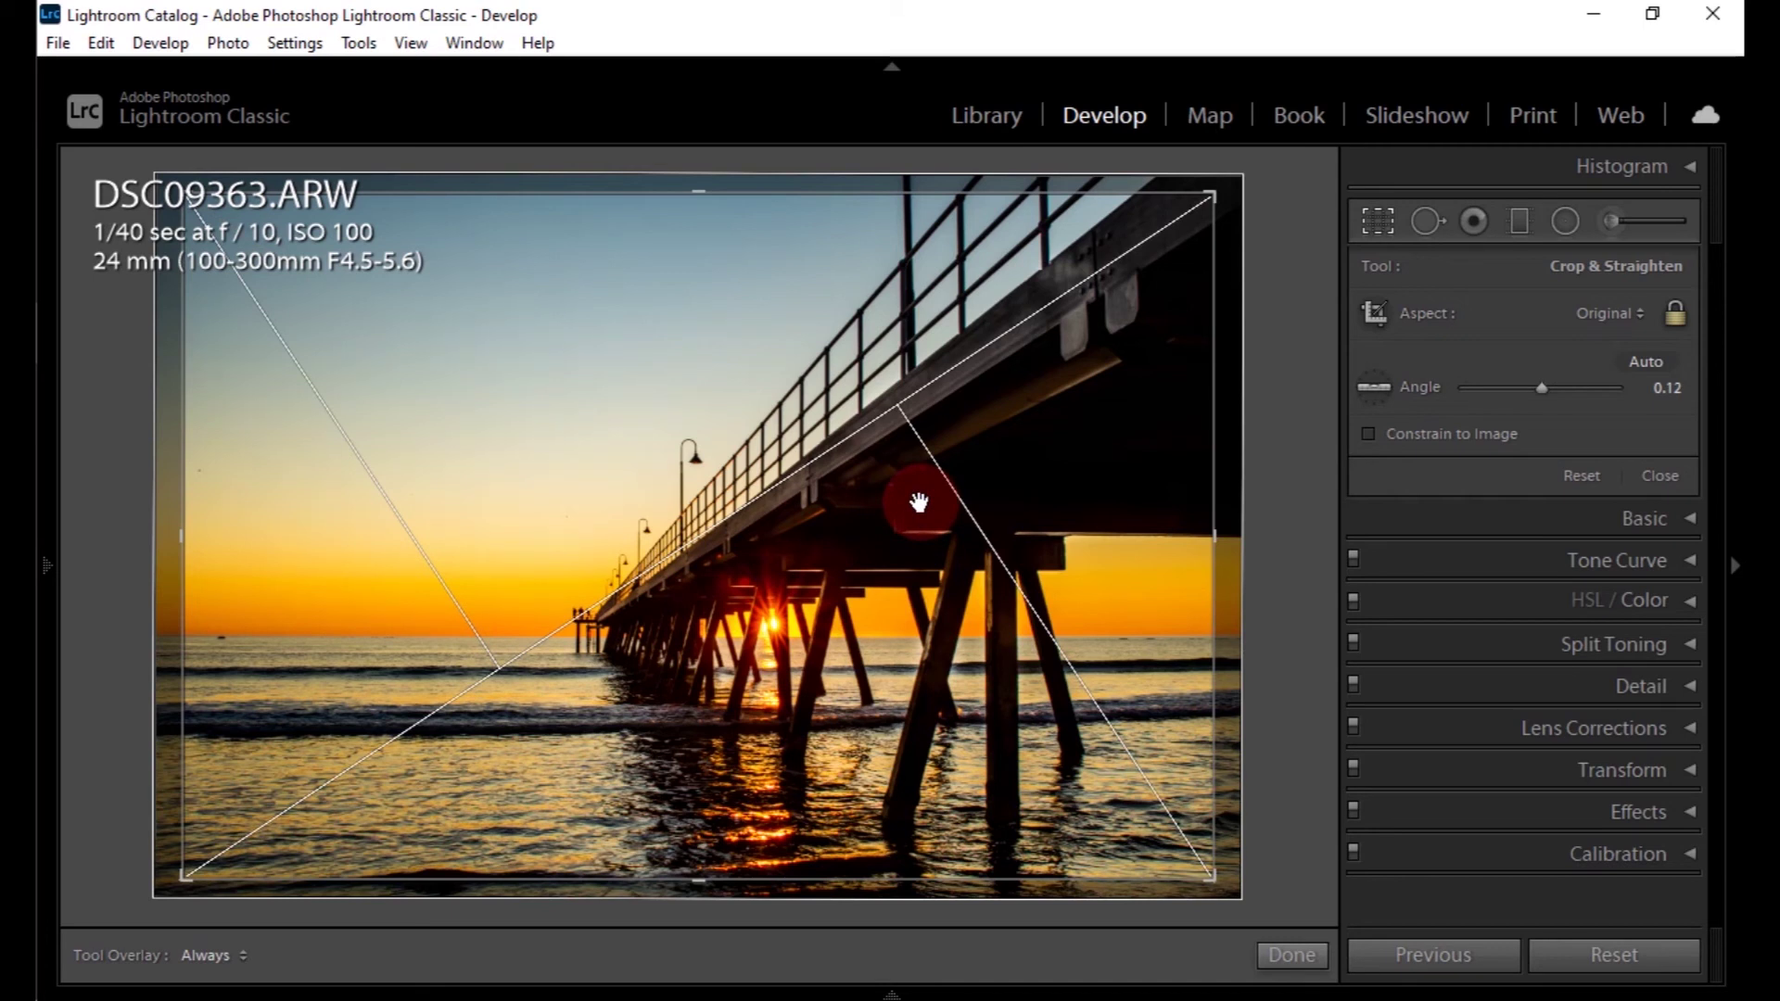
Cycle the crop guide overlay to Golden Ratio and Golden Spiral, and step the spiral through its orientations
key("o")
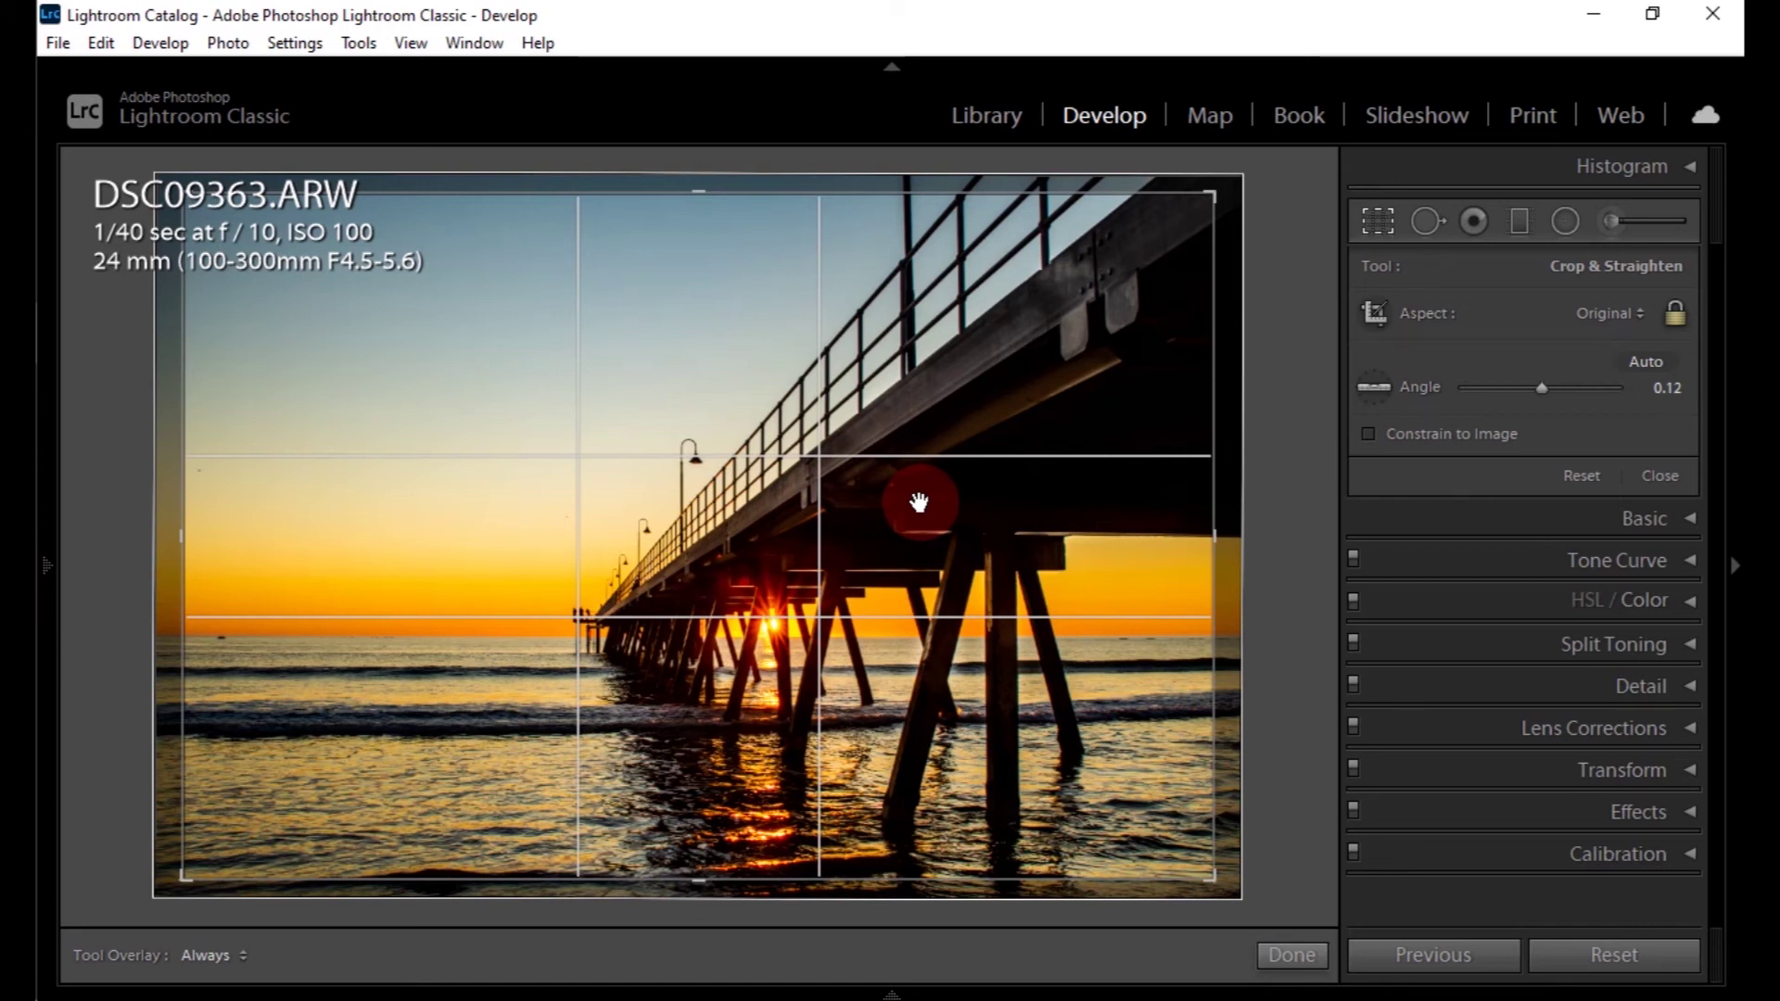
key("o")
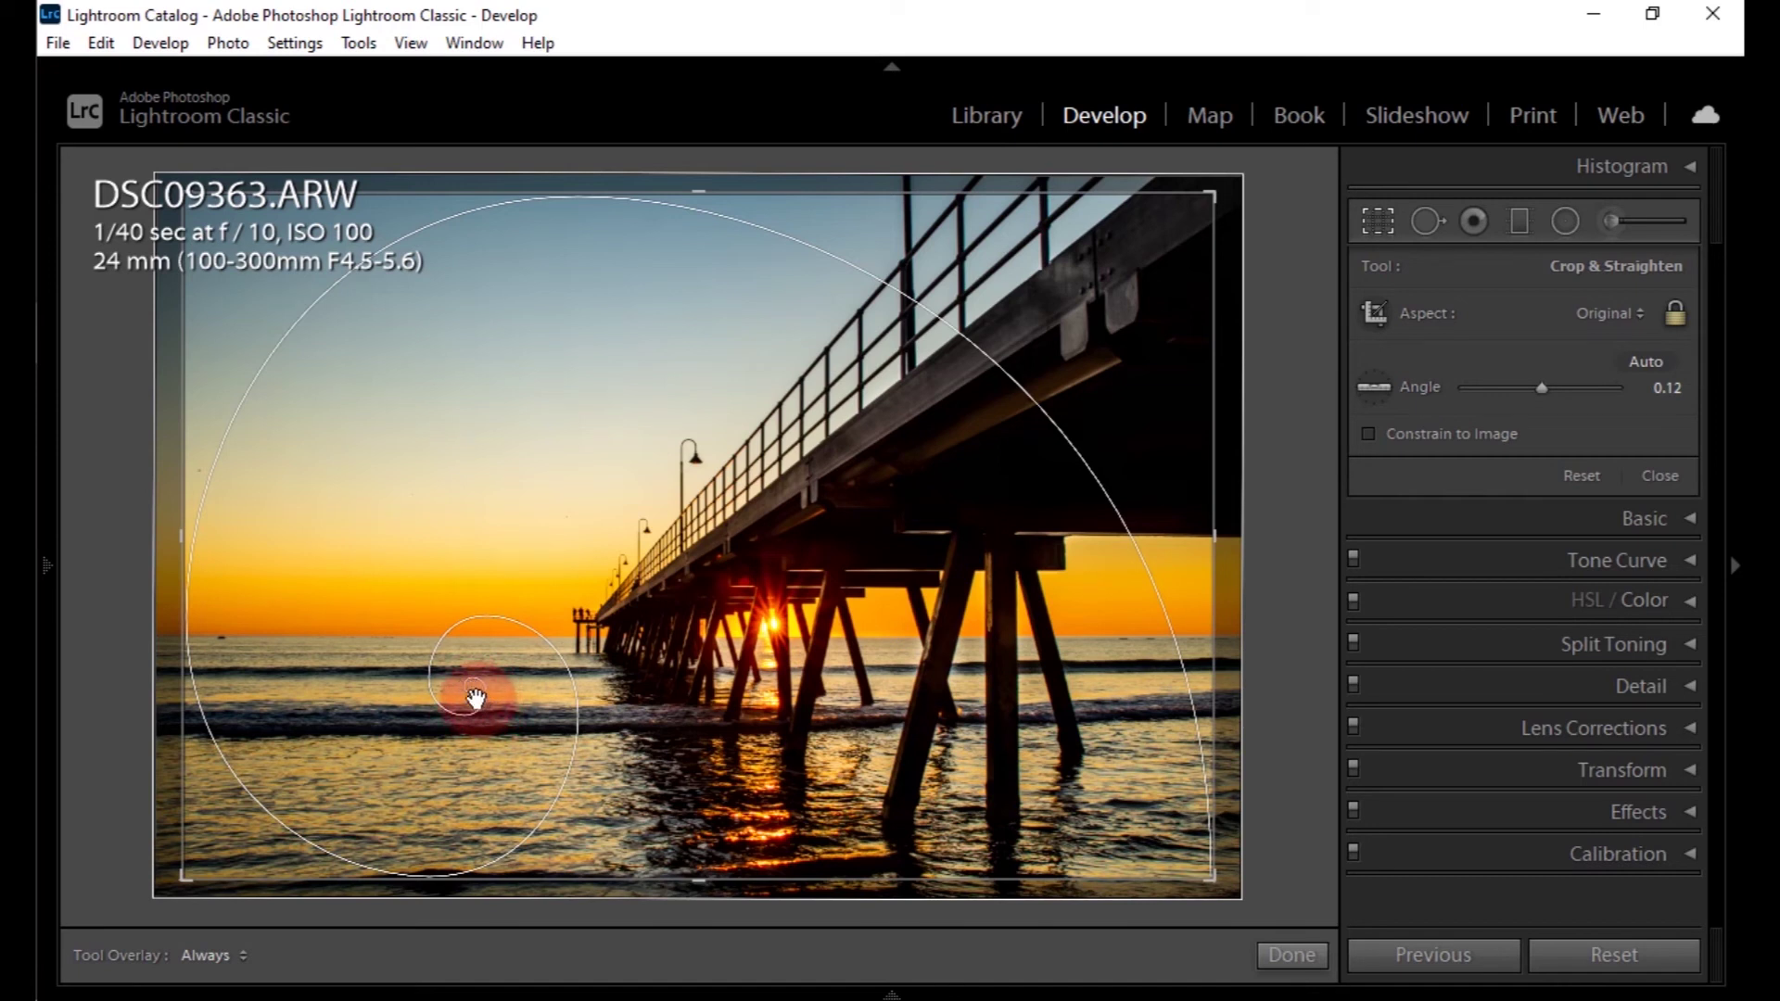
key("shift+o")
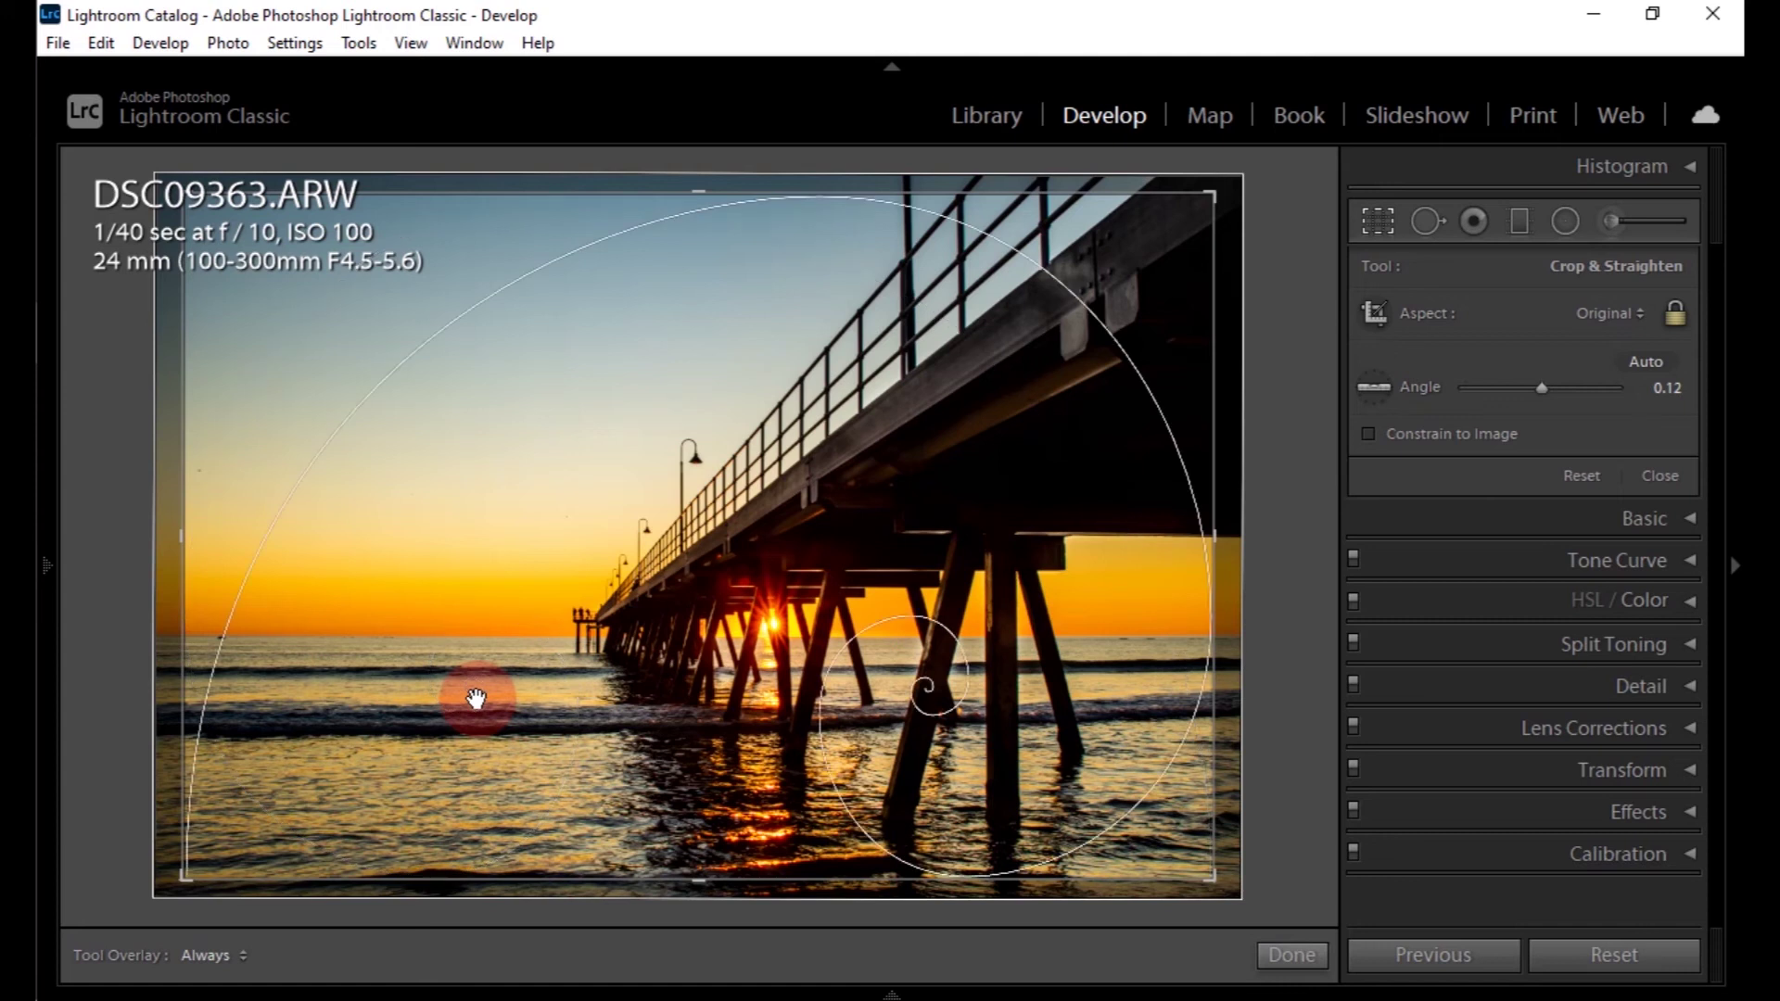
key("shift+o")
key("shift+o")
key("shift+o")
key("shift+o")
key("shift+o")
key("shift+o")
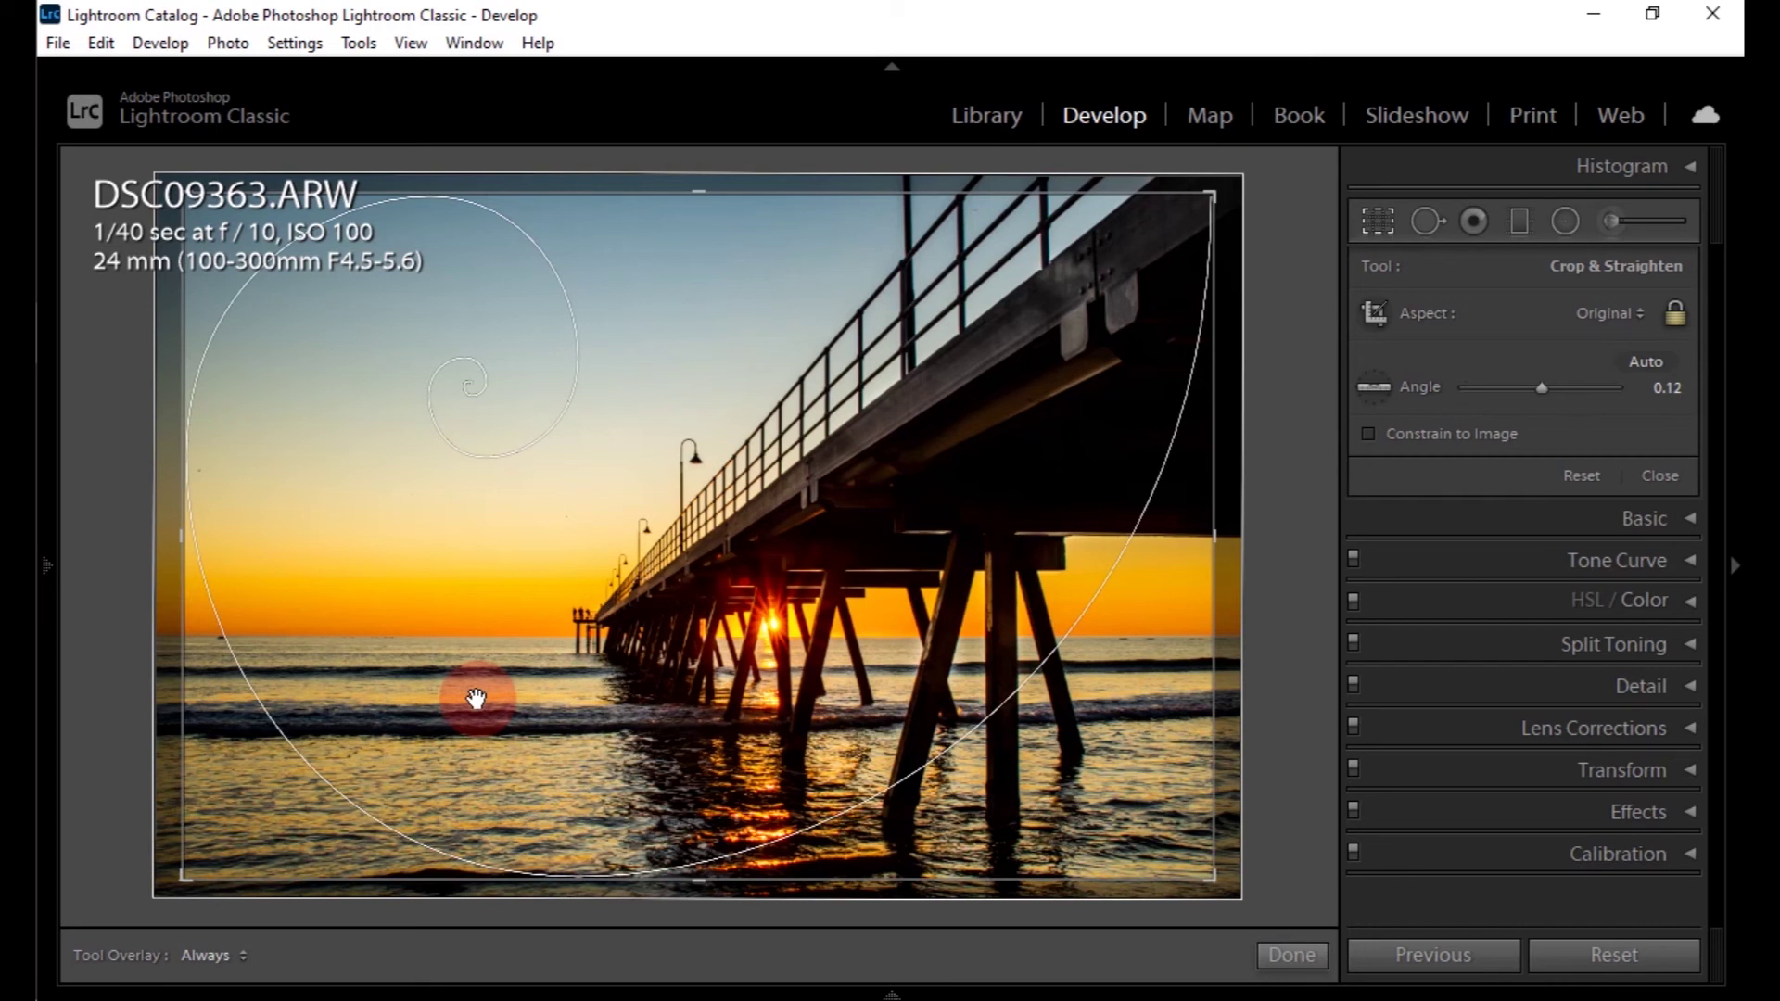
Switch the crop guide overlay to Aspect Ratios and enable the 1 x 1, 8.5 x 11, 4 x 3, 16 x 9 and 16 x 10 guides
key("o")
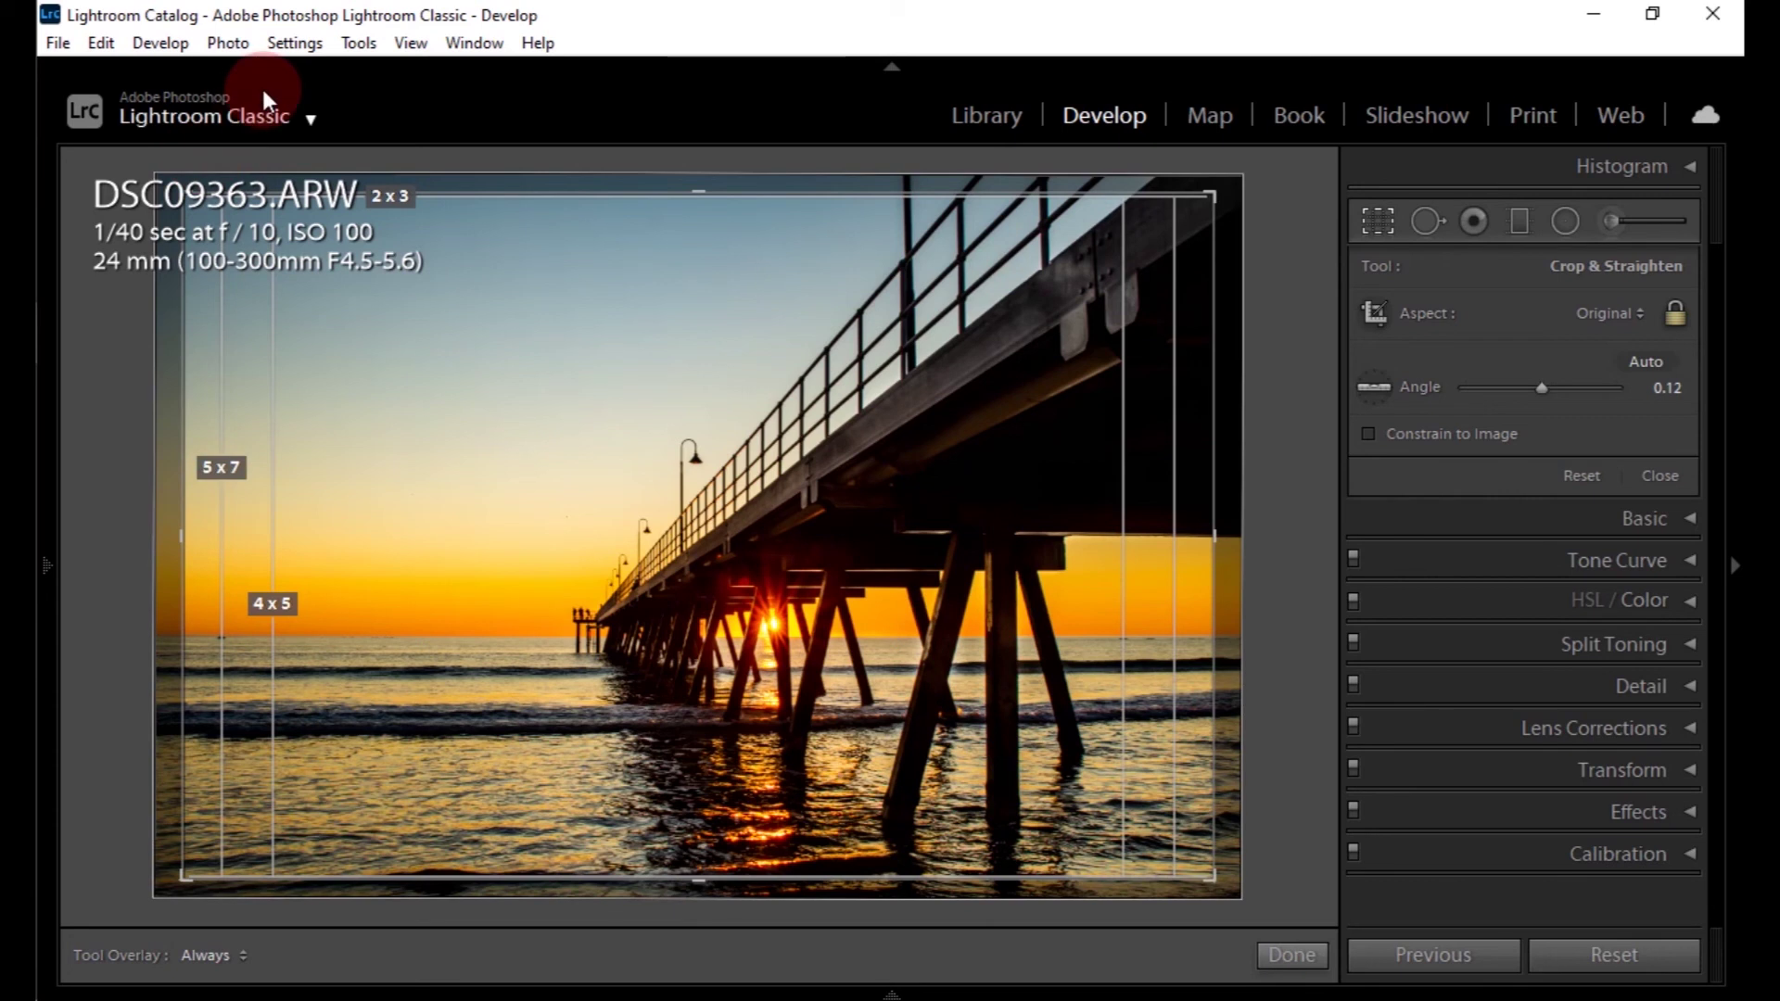
left_click(350, 42)
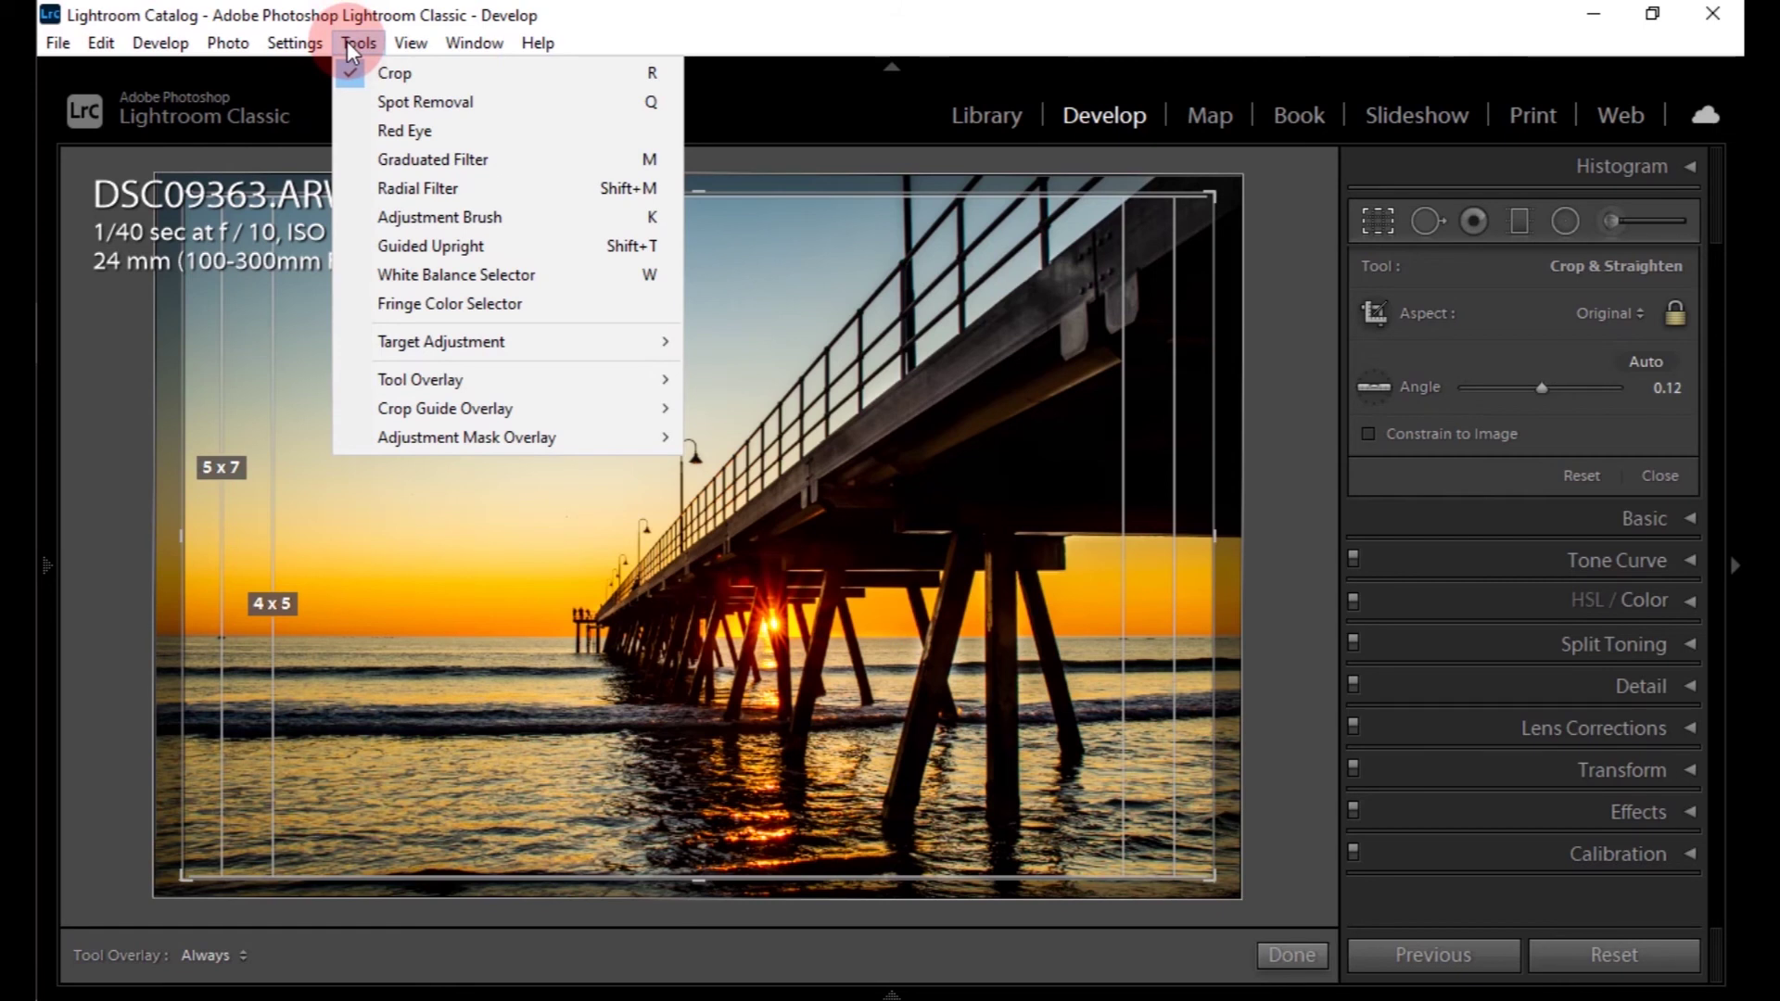
mouse_move(426, 408)
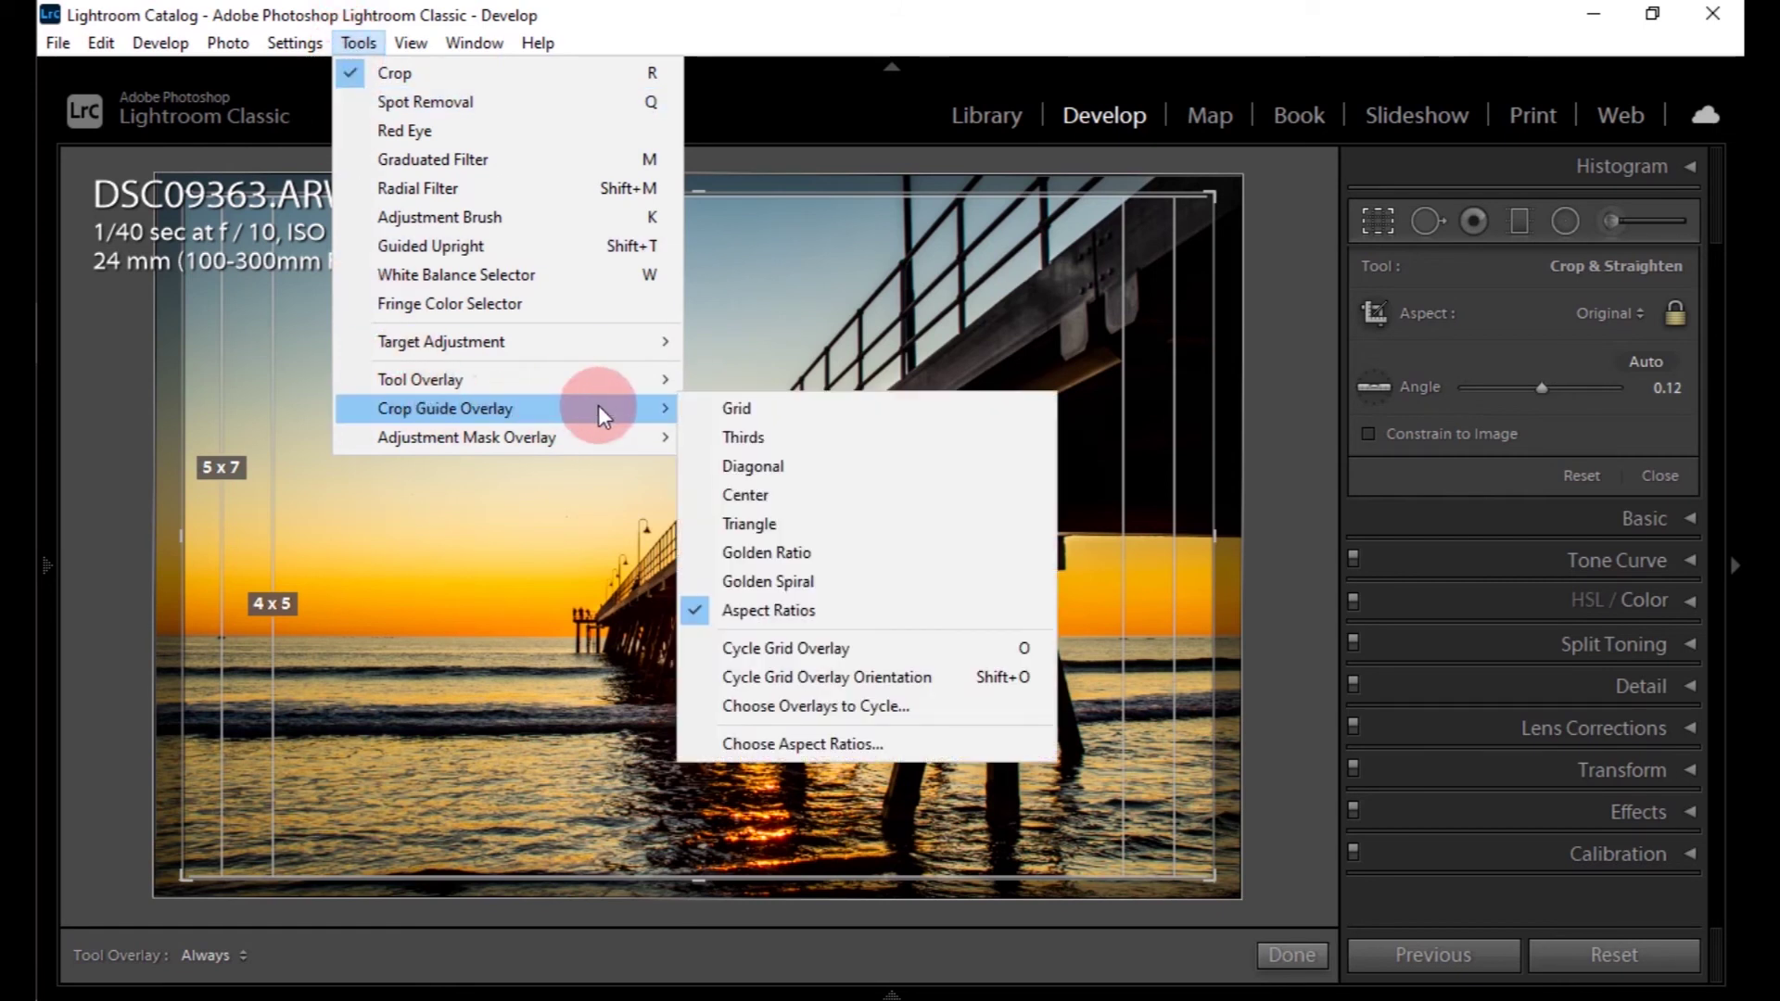
left_click(824, 744)
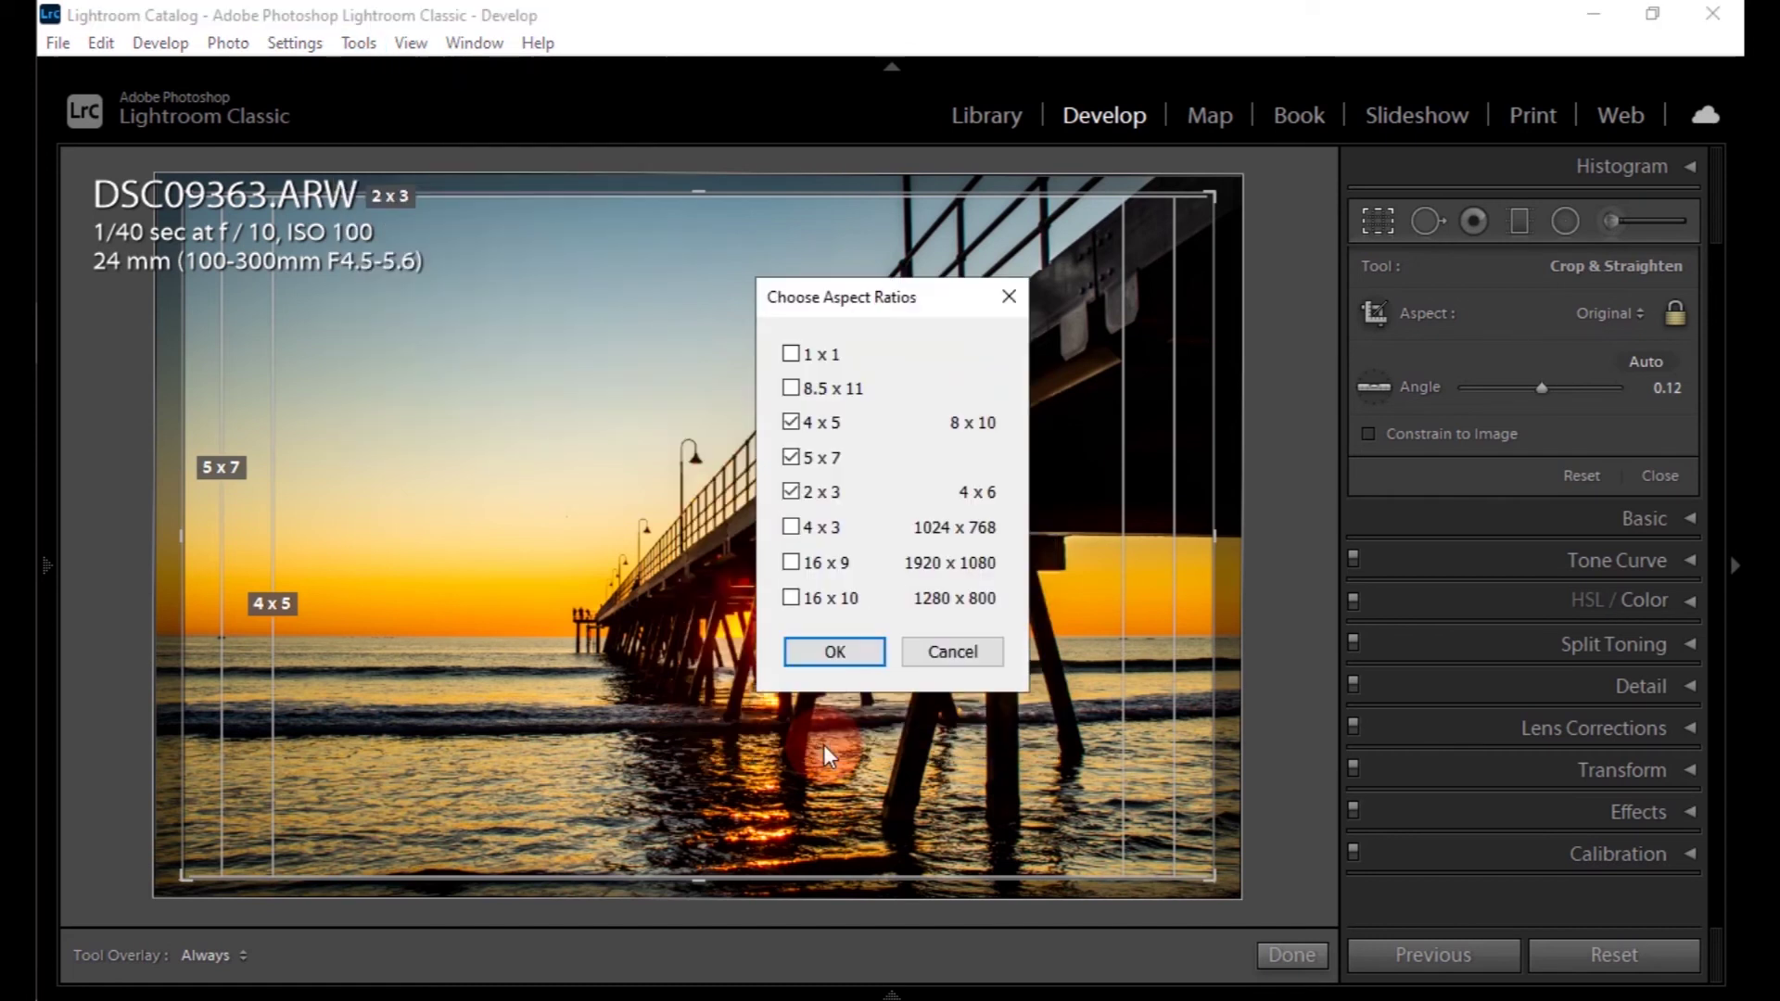
left_click(791, 353)
left_click(792, 387)
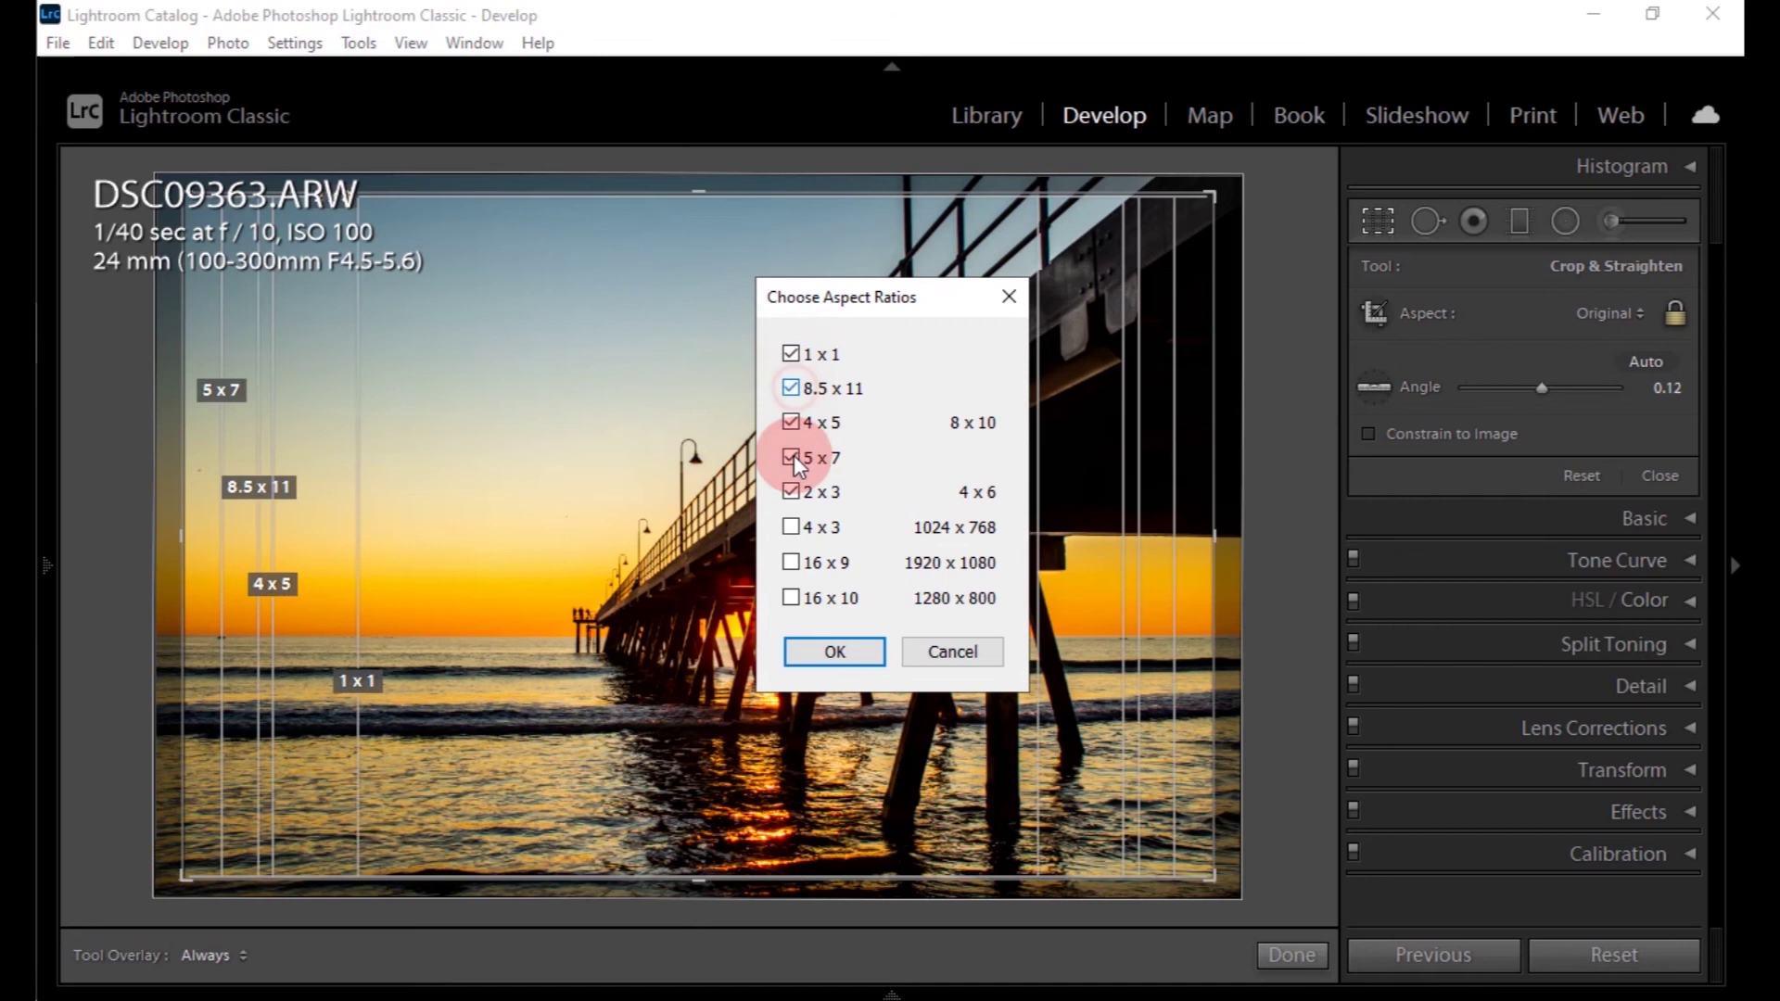
left_click(791, 527)
left_click(791, 563)
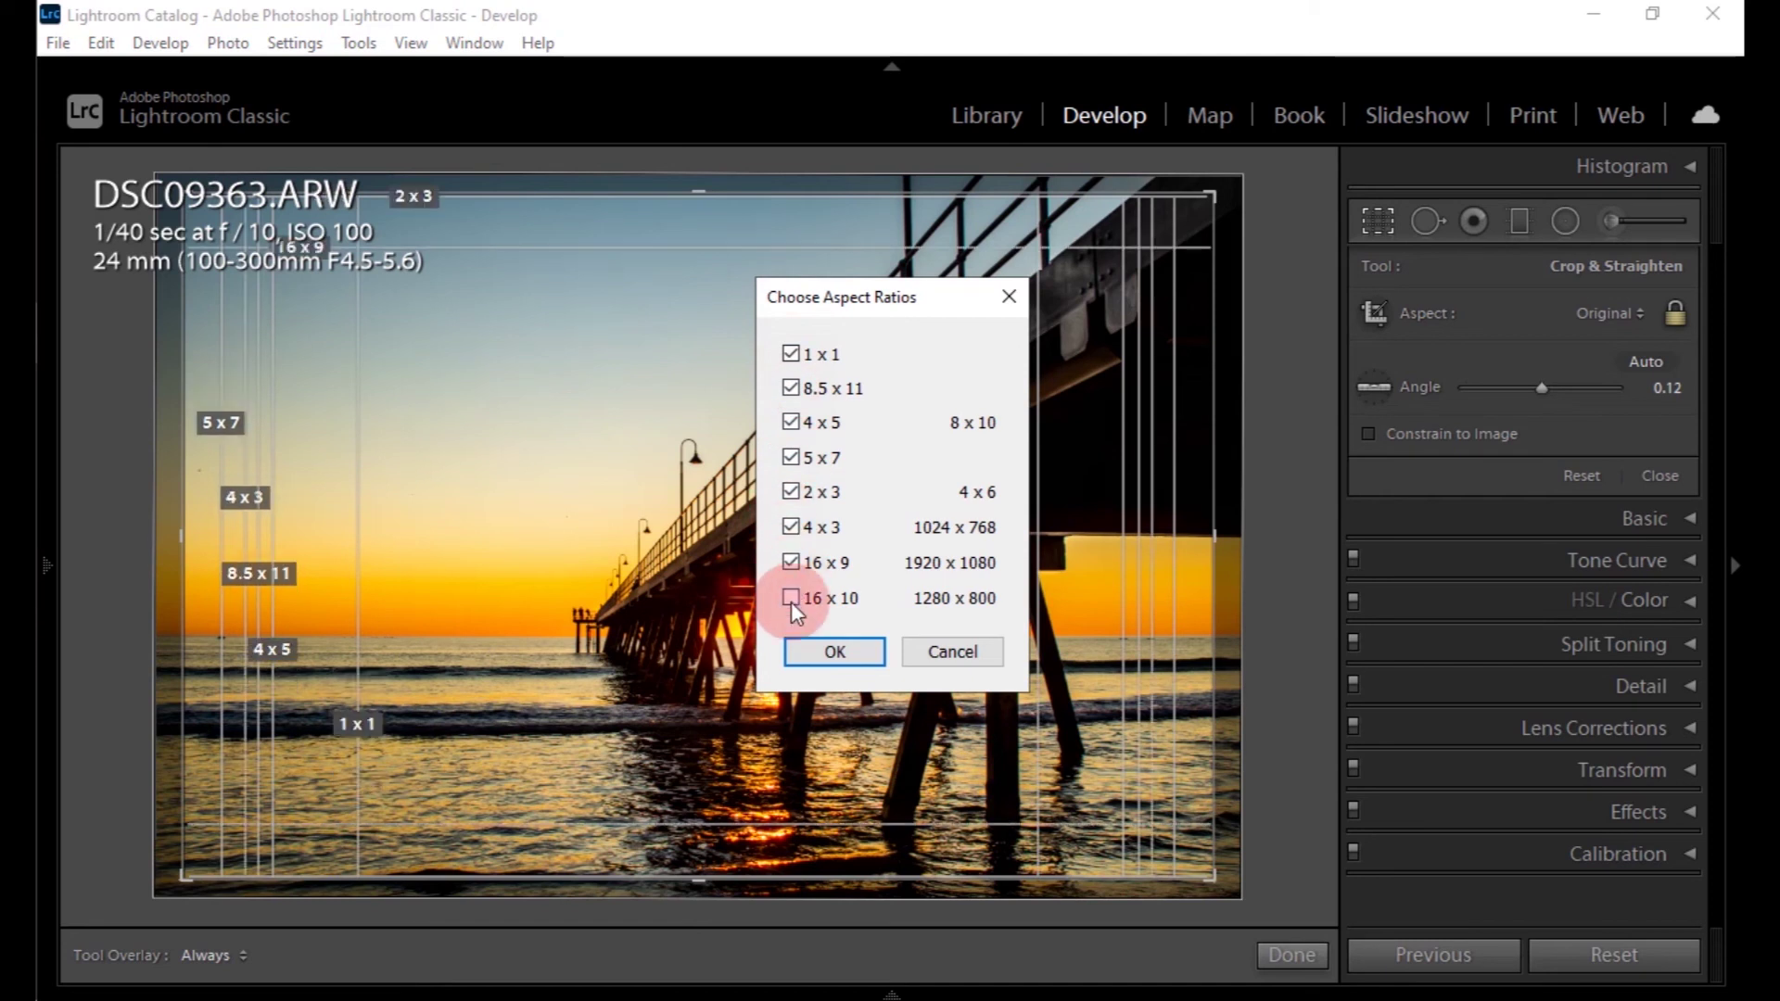
left_click(791, 601)
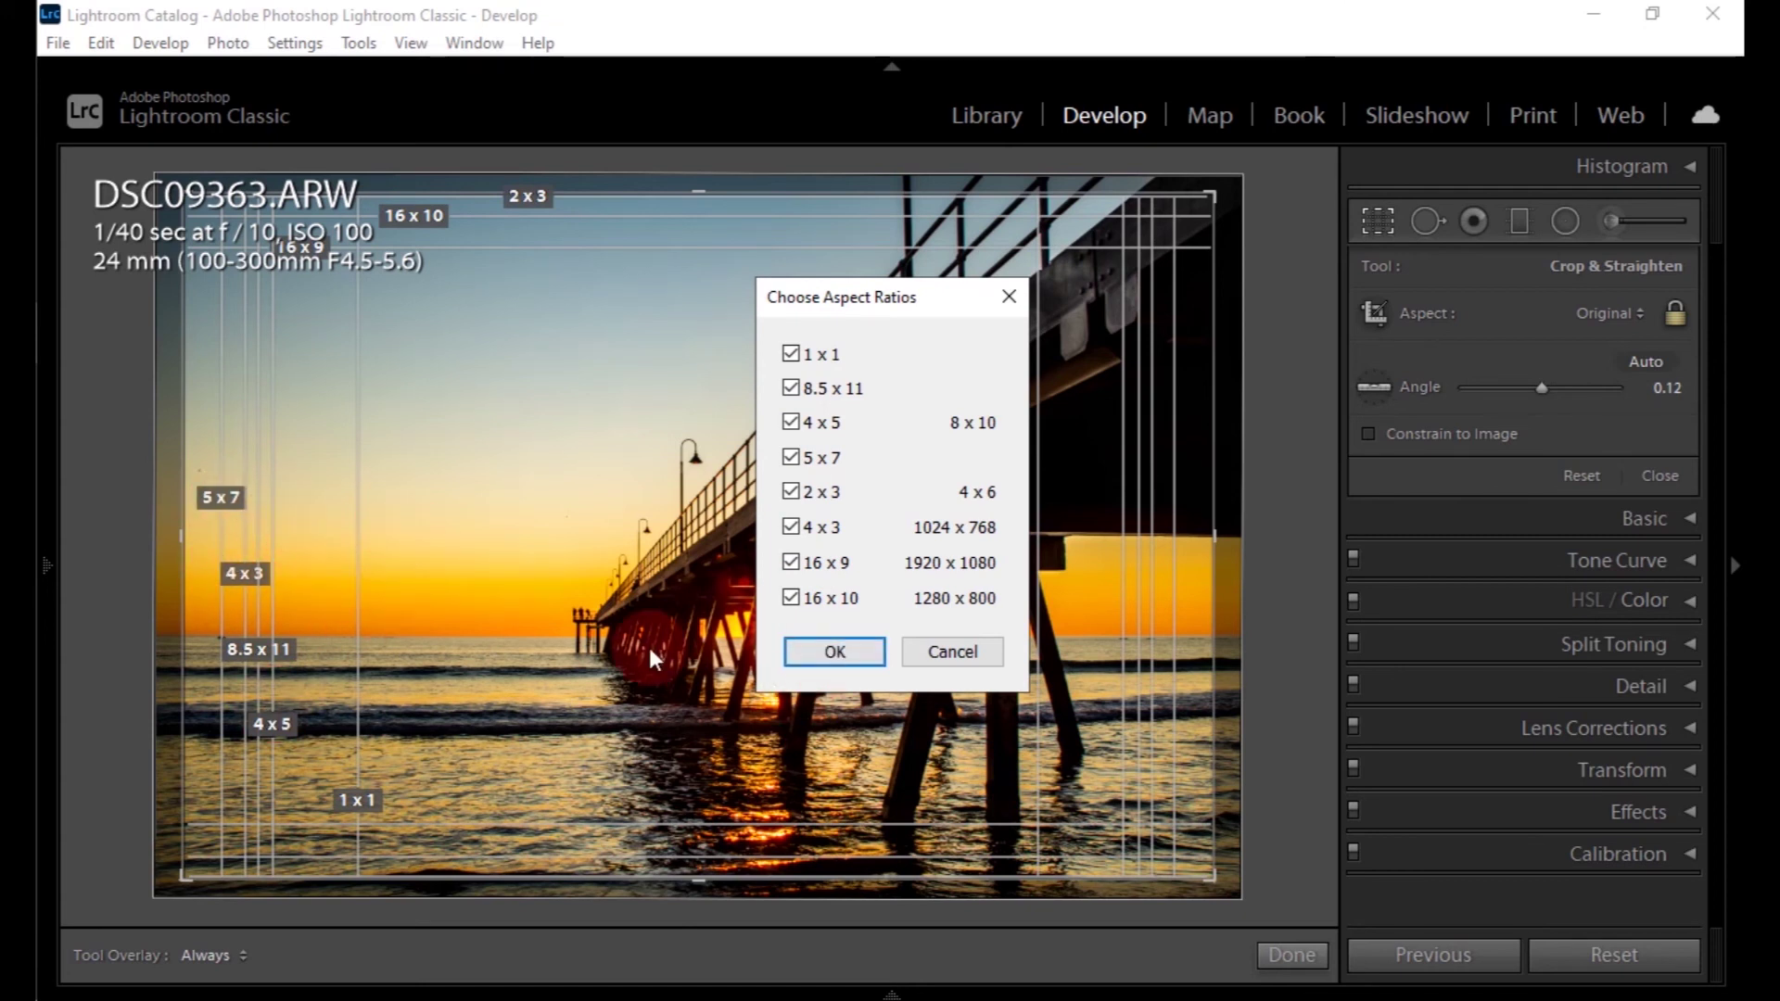
Toggle the 1 x 1, 8.5 x 11 and 4 x 5 guides off and back on, and confirm the aspect ratio selection
left_click(795, 389)
left_click(792, 425)
left_click(791, 354)
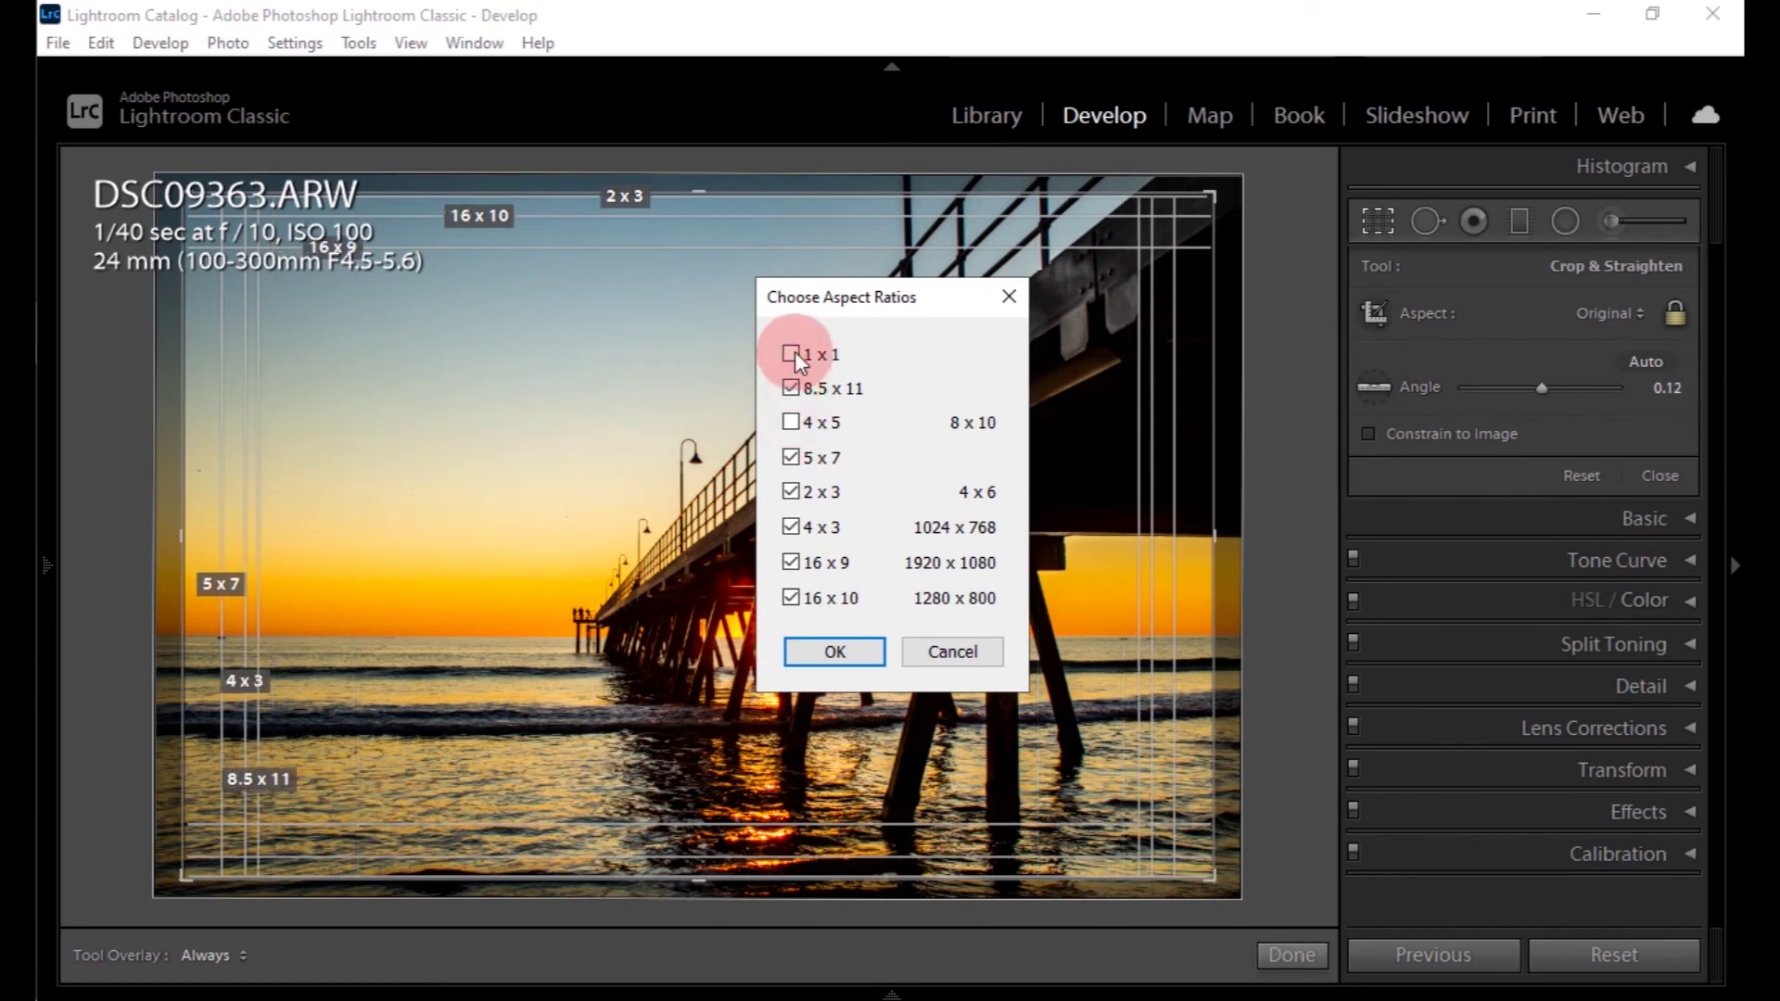
left_click(791, 389)
left_click(791, 422)
left_click(836, 650)
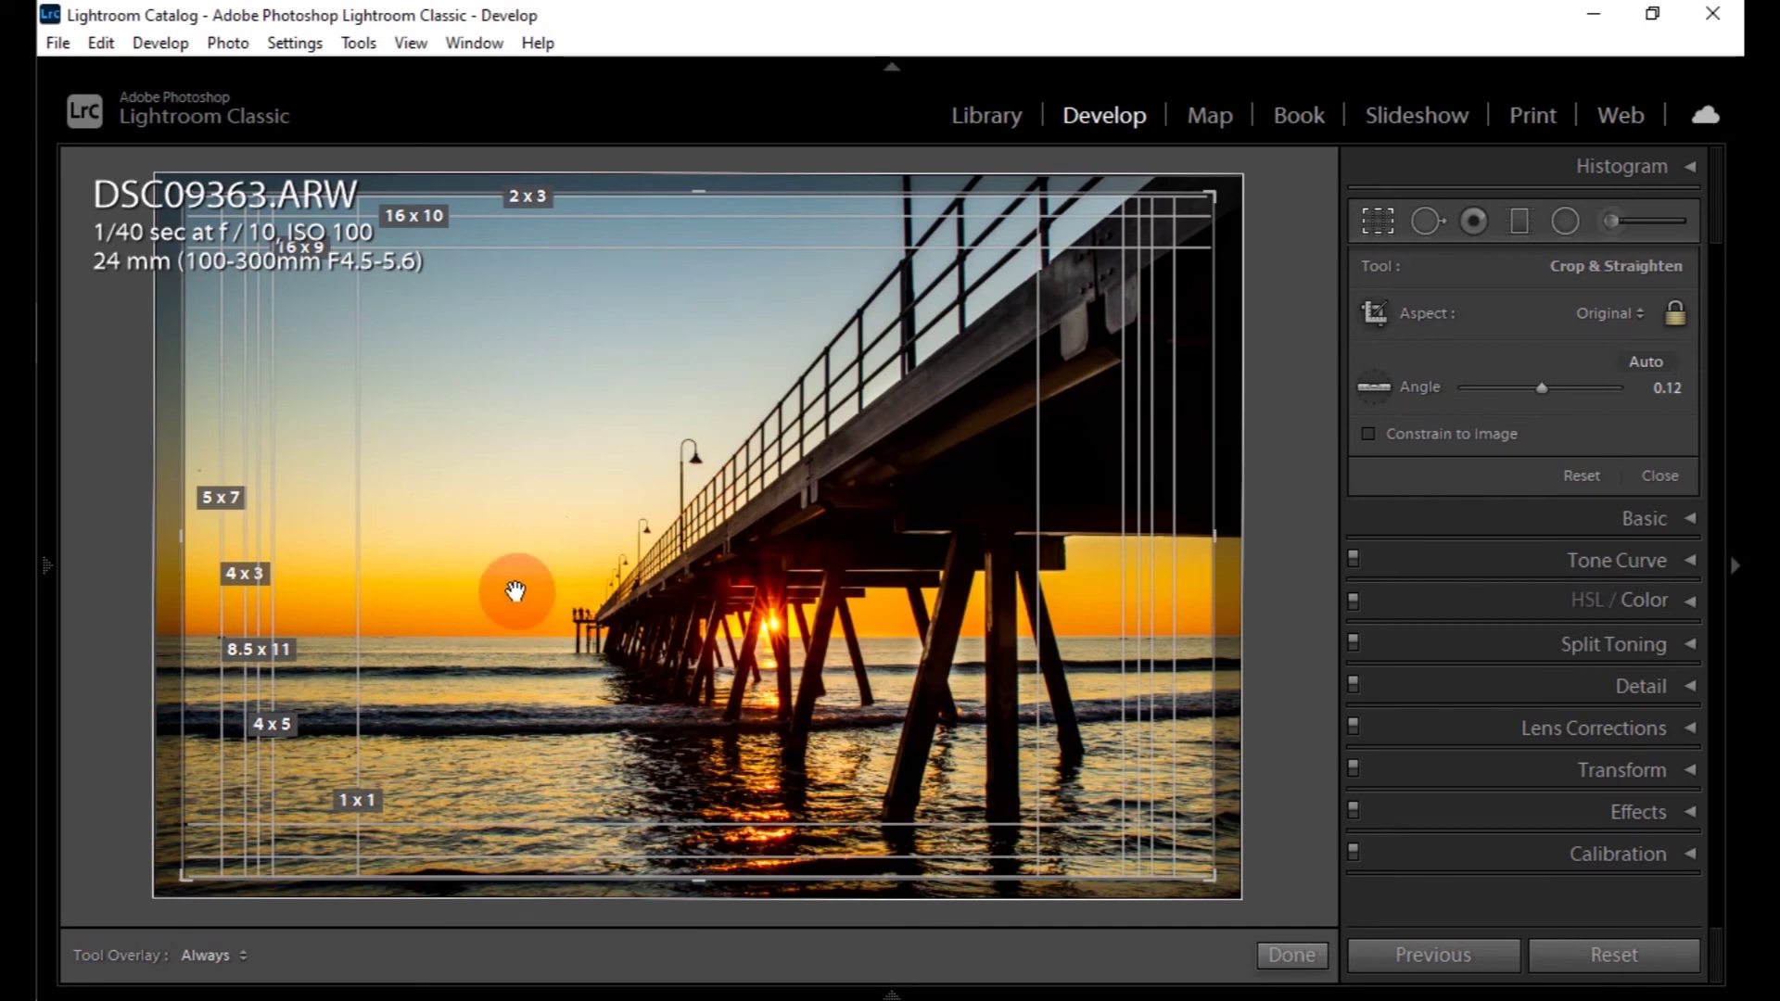
Cycle the crop guide overlay past Grid to Thirds
key("o")
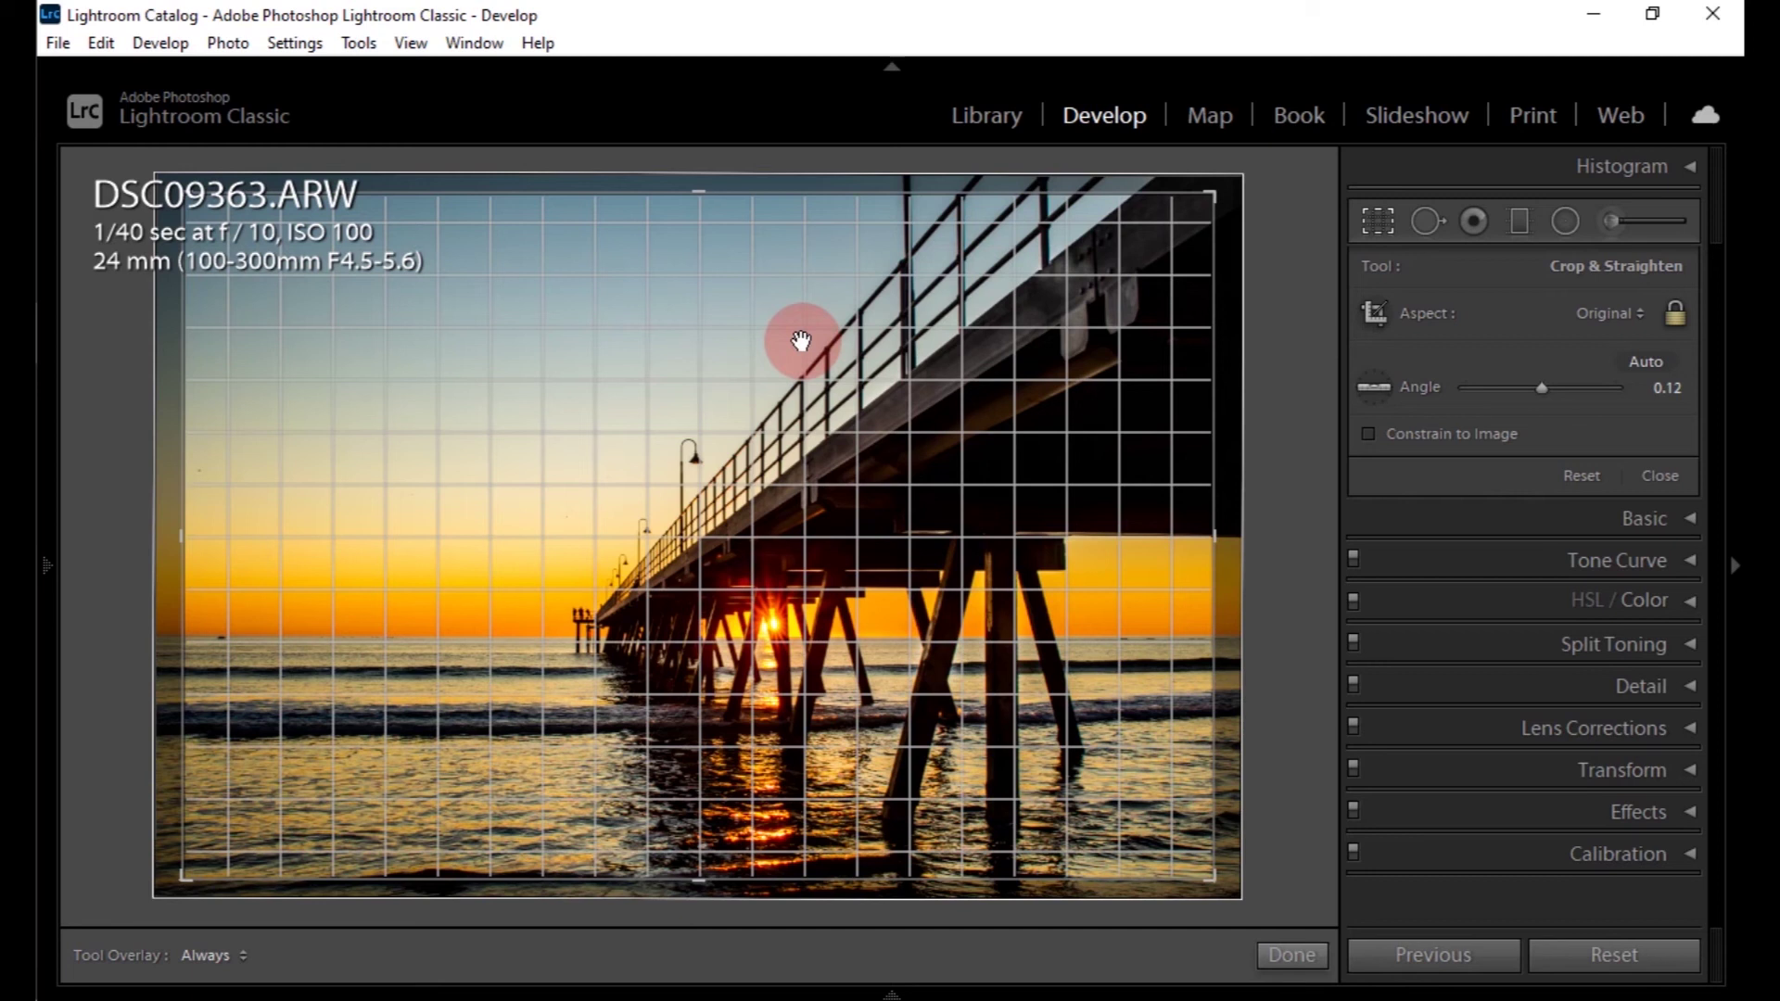
key("o")
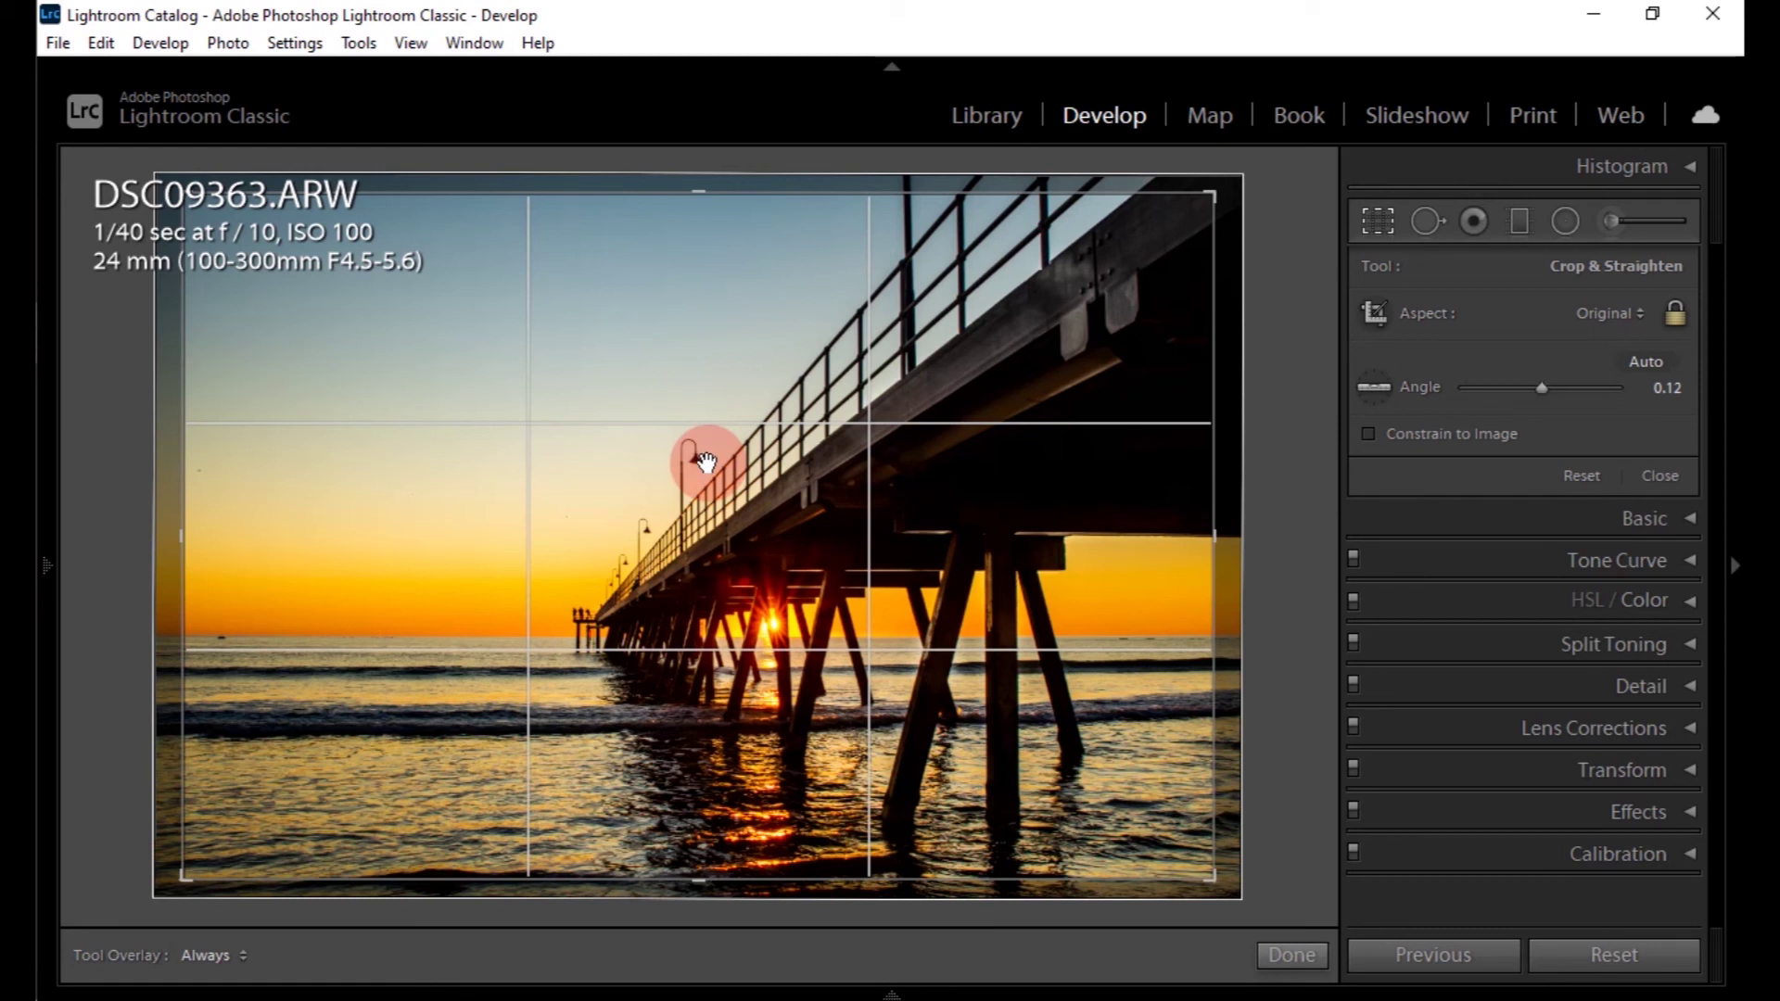
left_click(1674, 315)
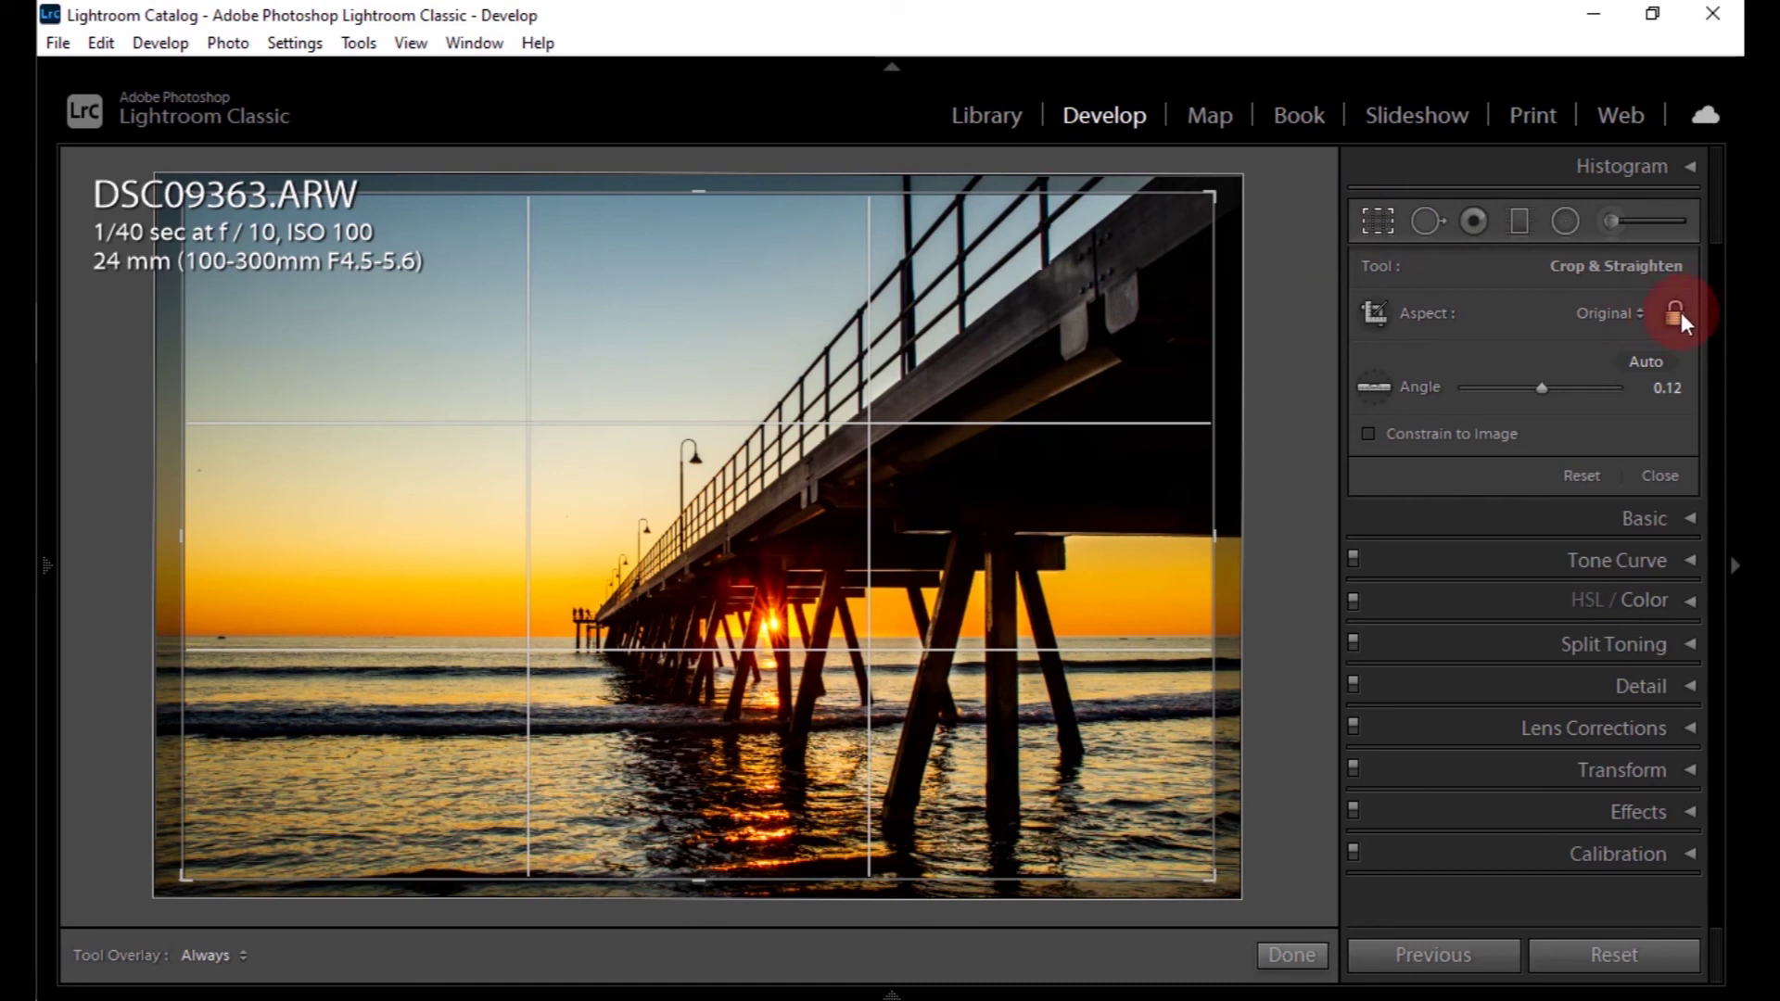
left_click(1674, 314)
left_click_drag(1112, 476, 1068, 489)
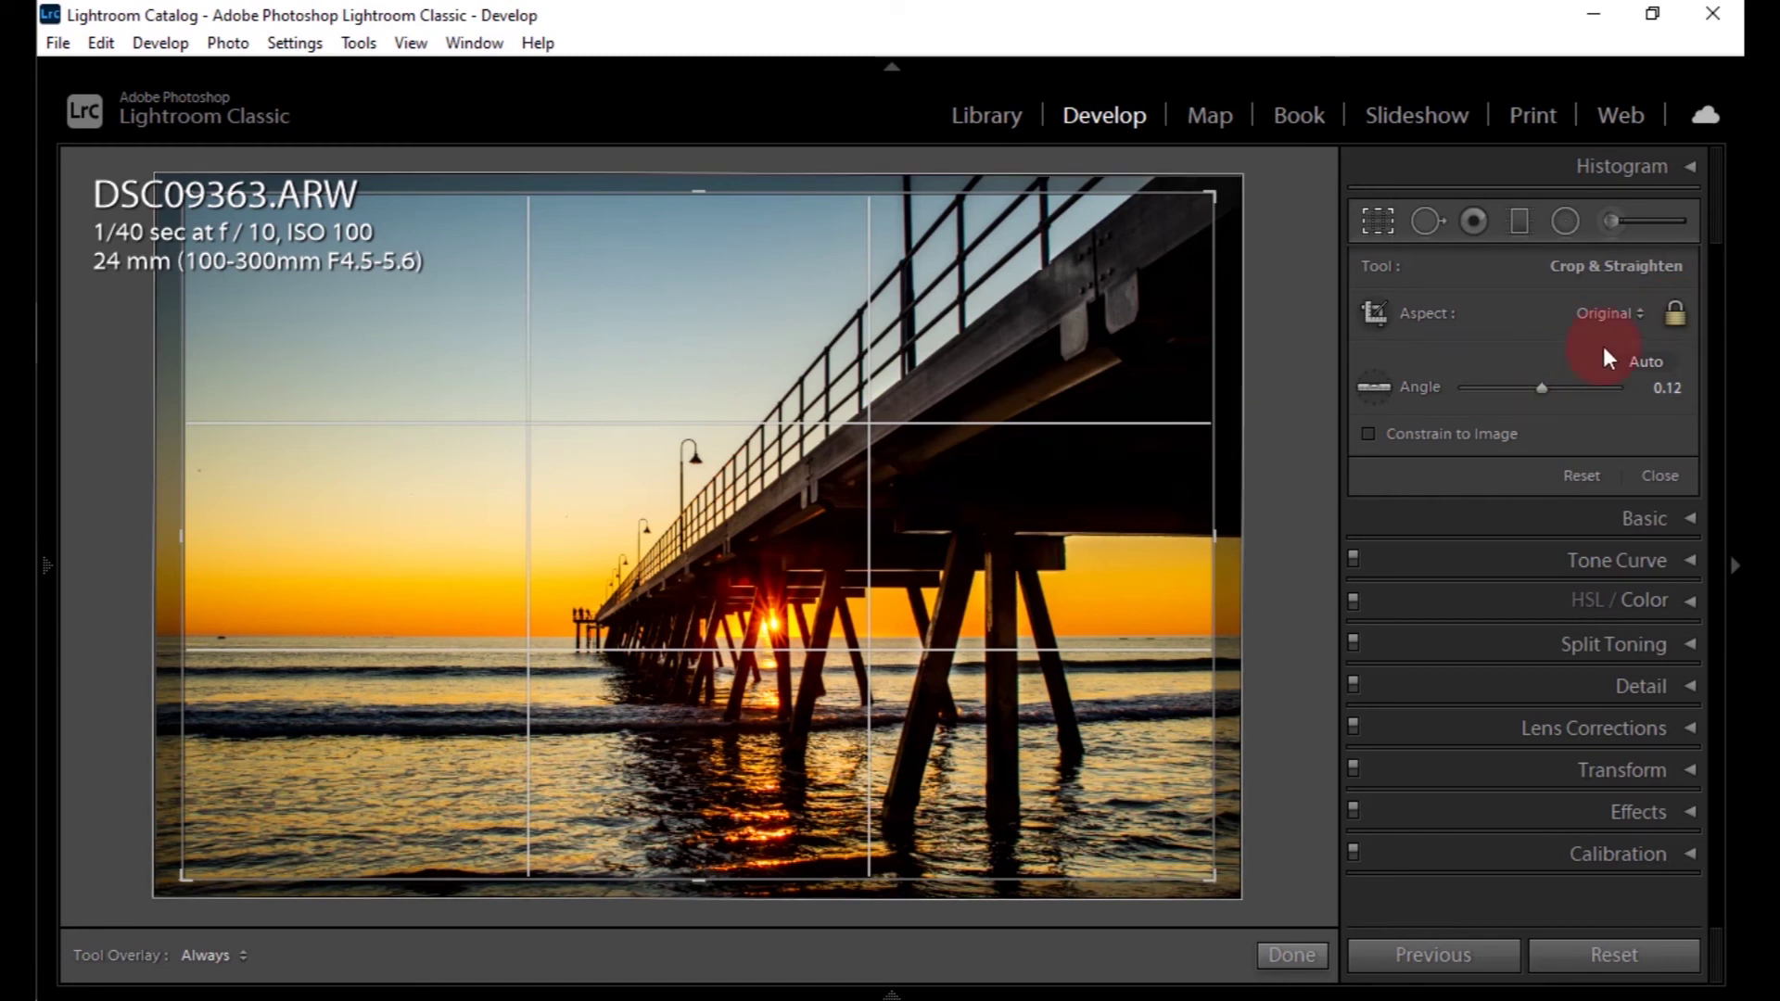
Unlock the crop's aspect ratio and reshape the frame from its corners into a smaller, slightly wider custom crop around the pier
left_click(1674, 313)
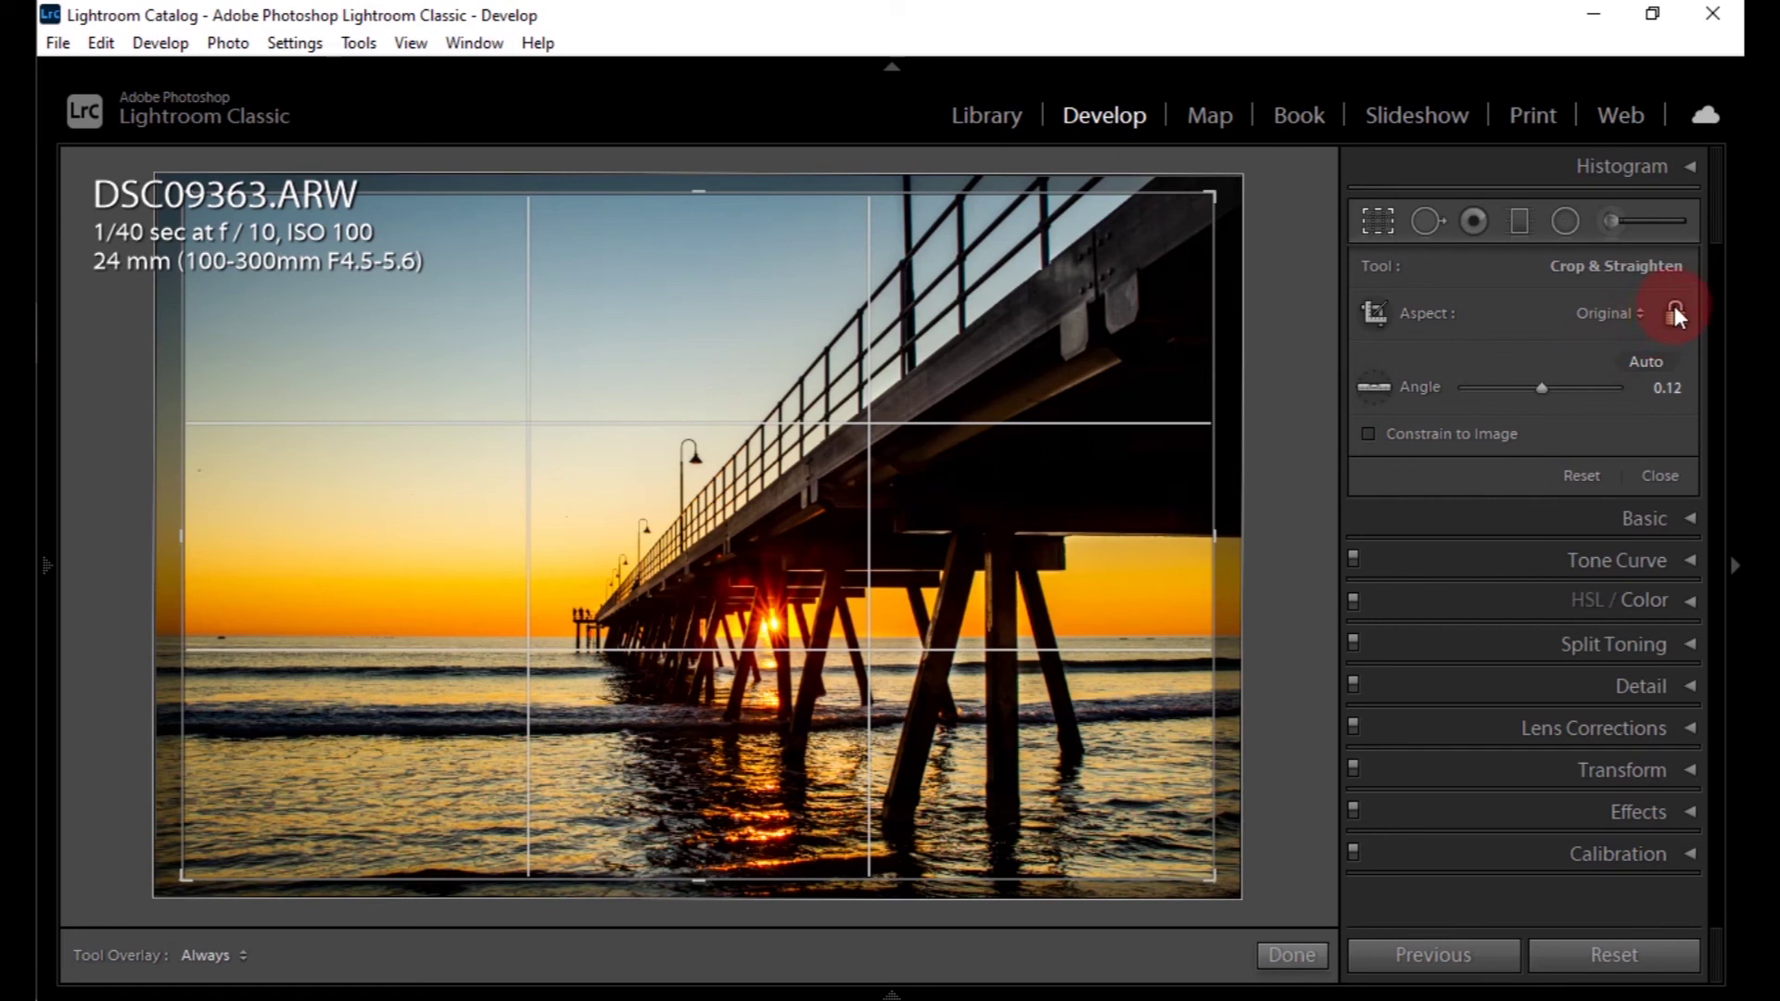
left_click(1217, 200)
left_click_drag(1217, 200, 1164, 254)
left_click(775, 405)
left_click_drag(775, 405, 623, 636)
left_click_drag(270, 250, 251, 287)
left_click_drag(337, 795, 254, 822)
left_click_drag(409, 798, 420, 795)
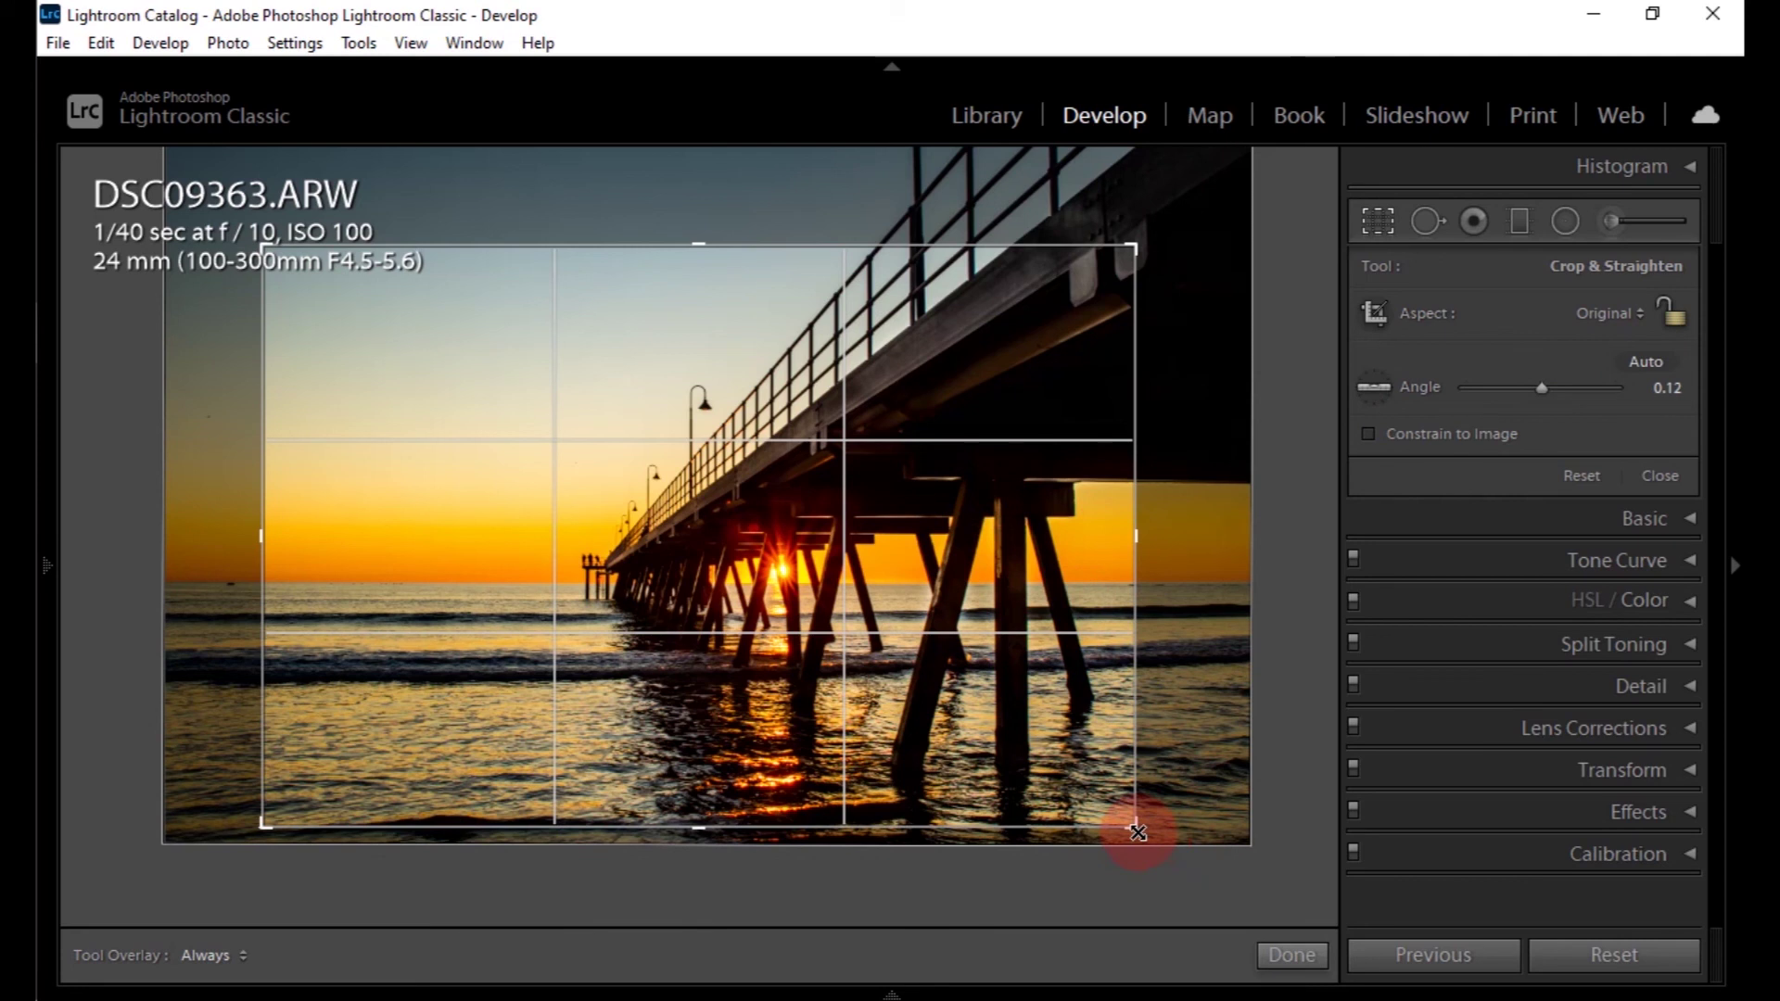
left_click_drag(1138, 832, 1131, 783)
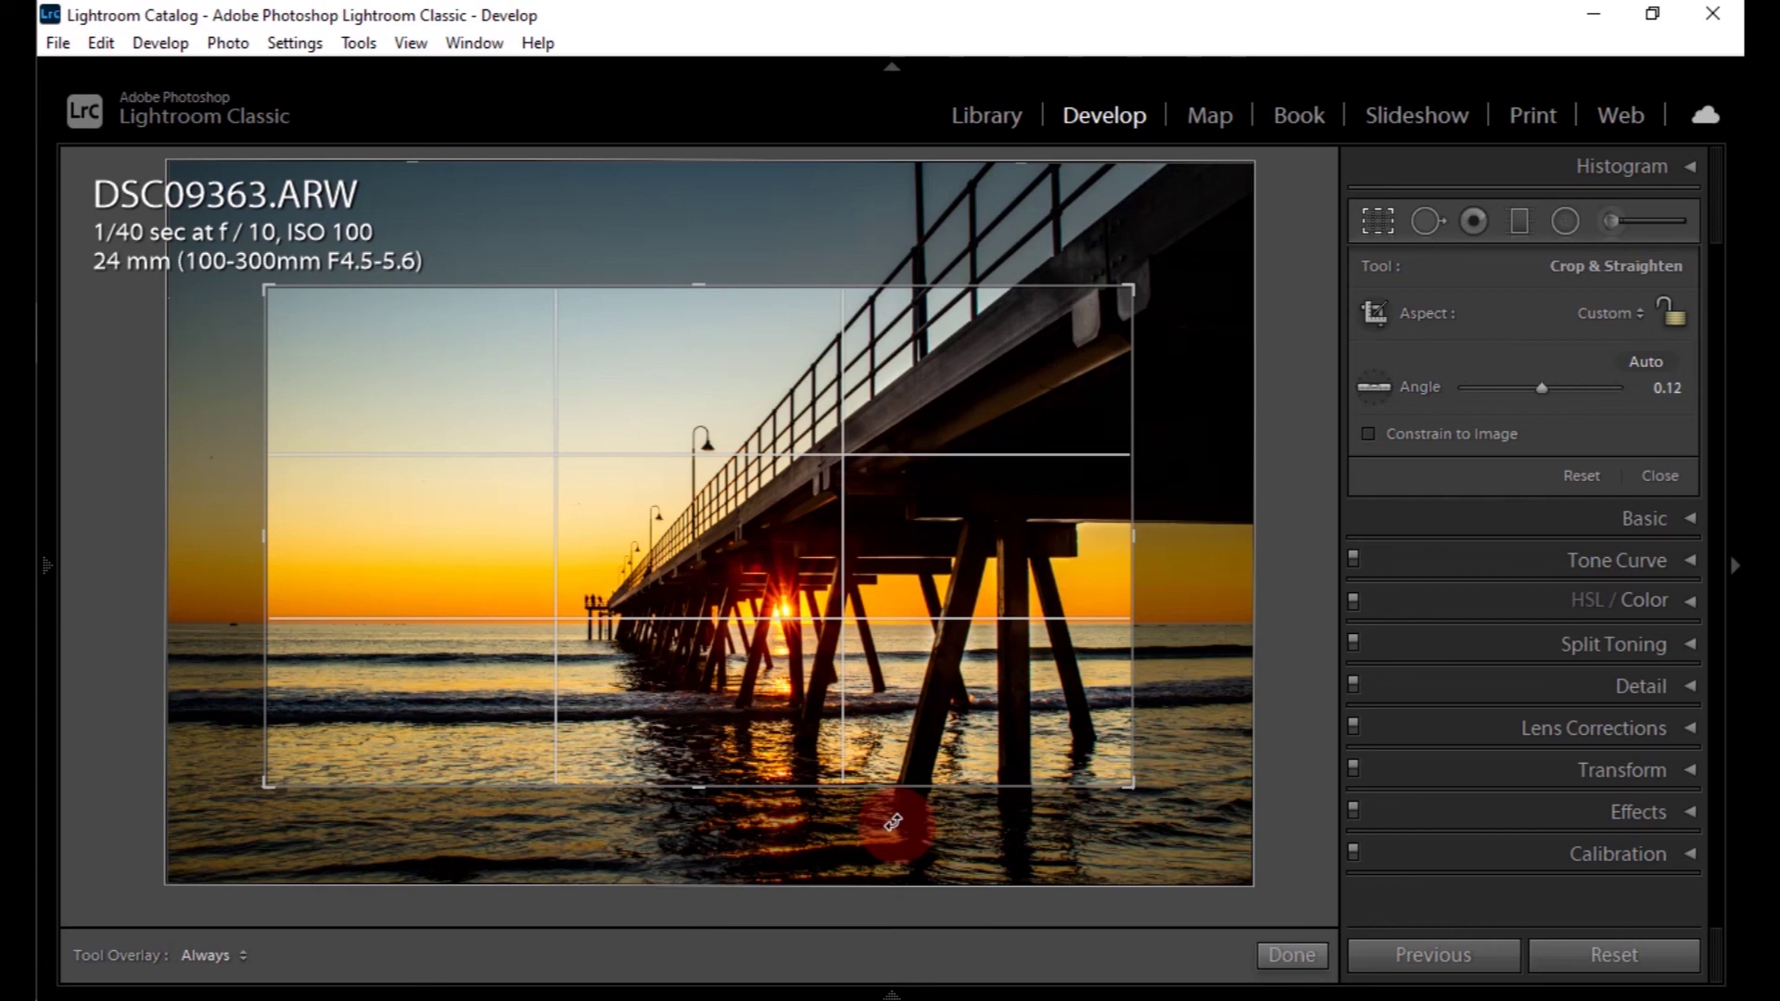
left_click(1639, 314)
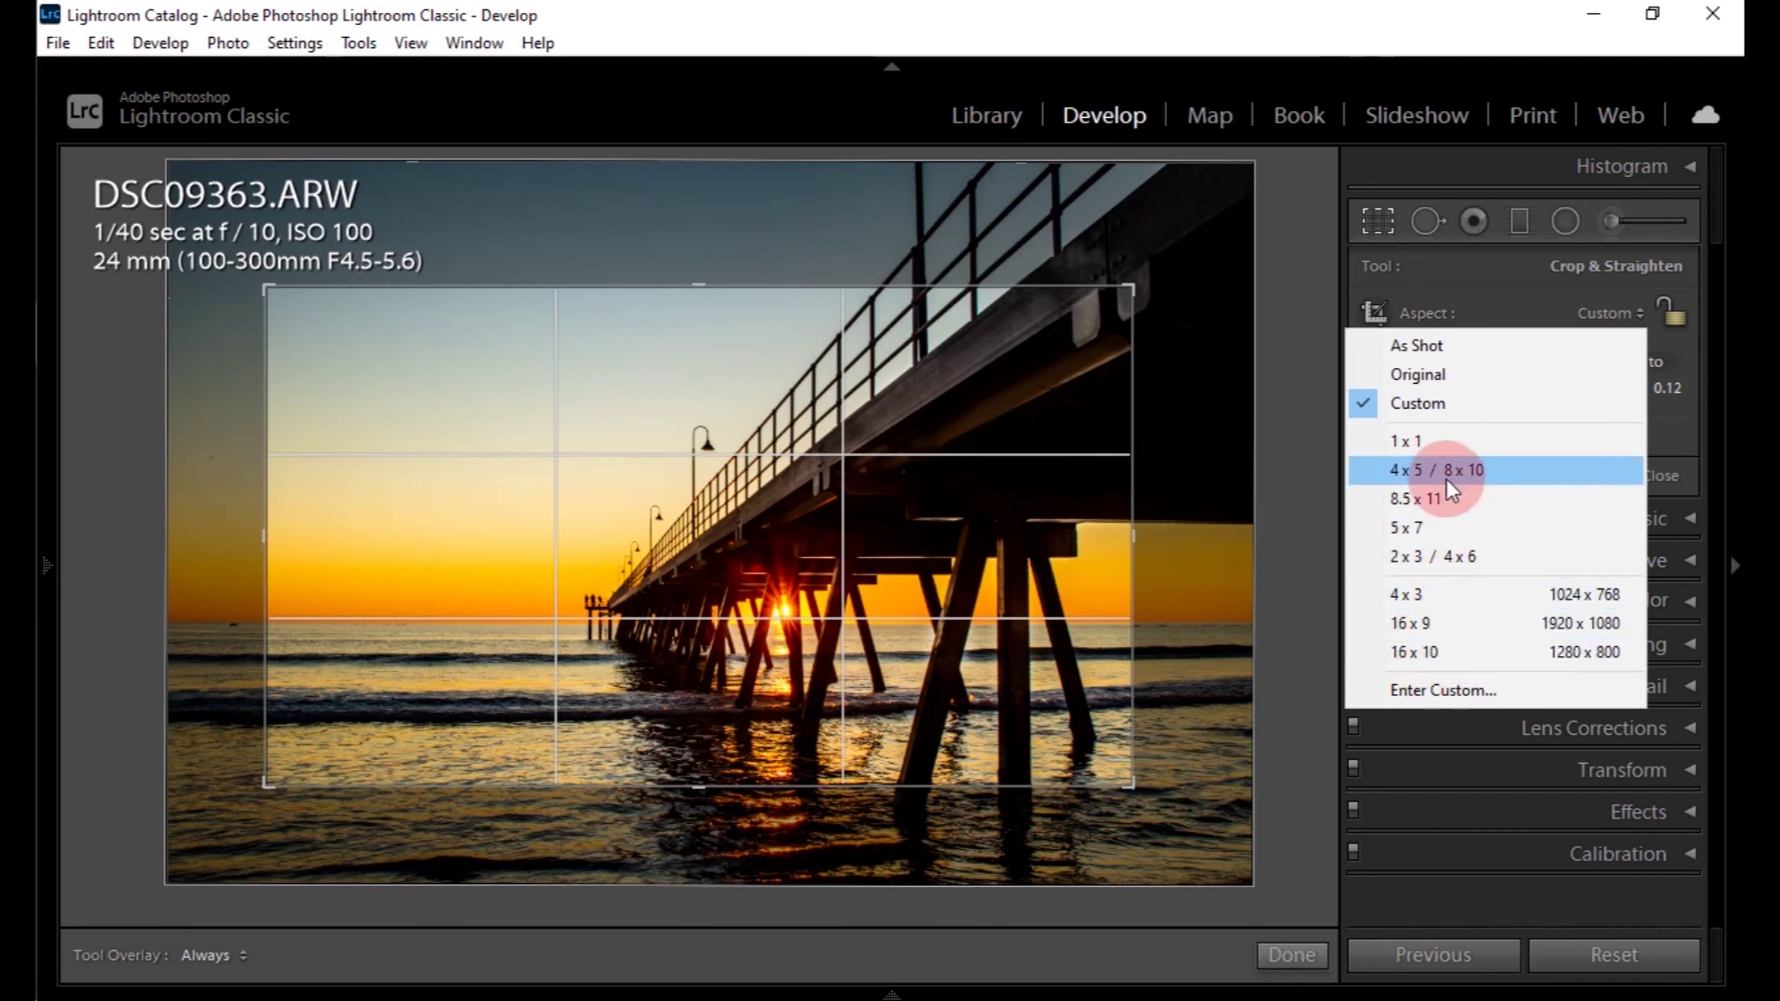
left_click(1544, 309)
left_click(1589, 317)
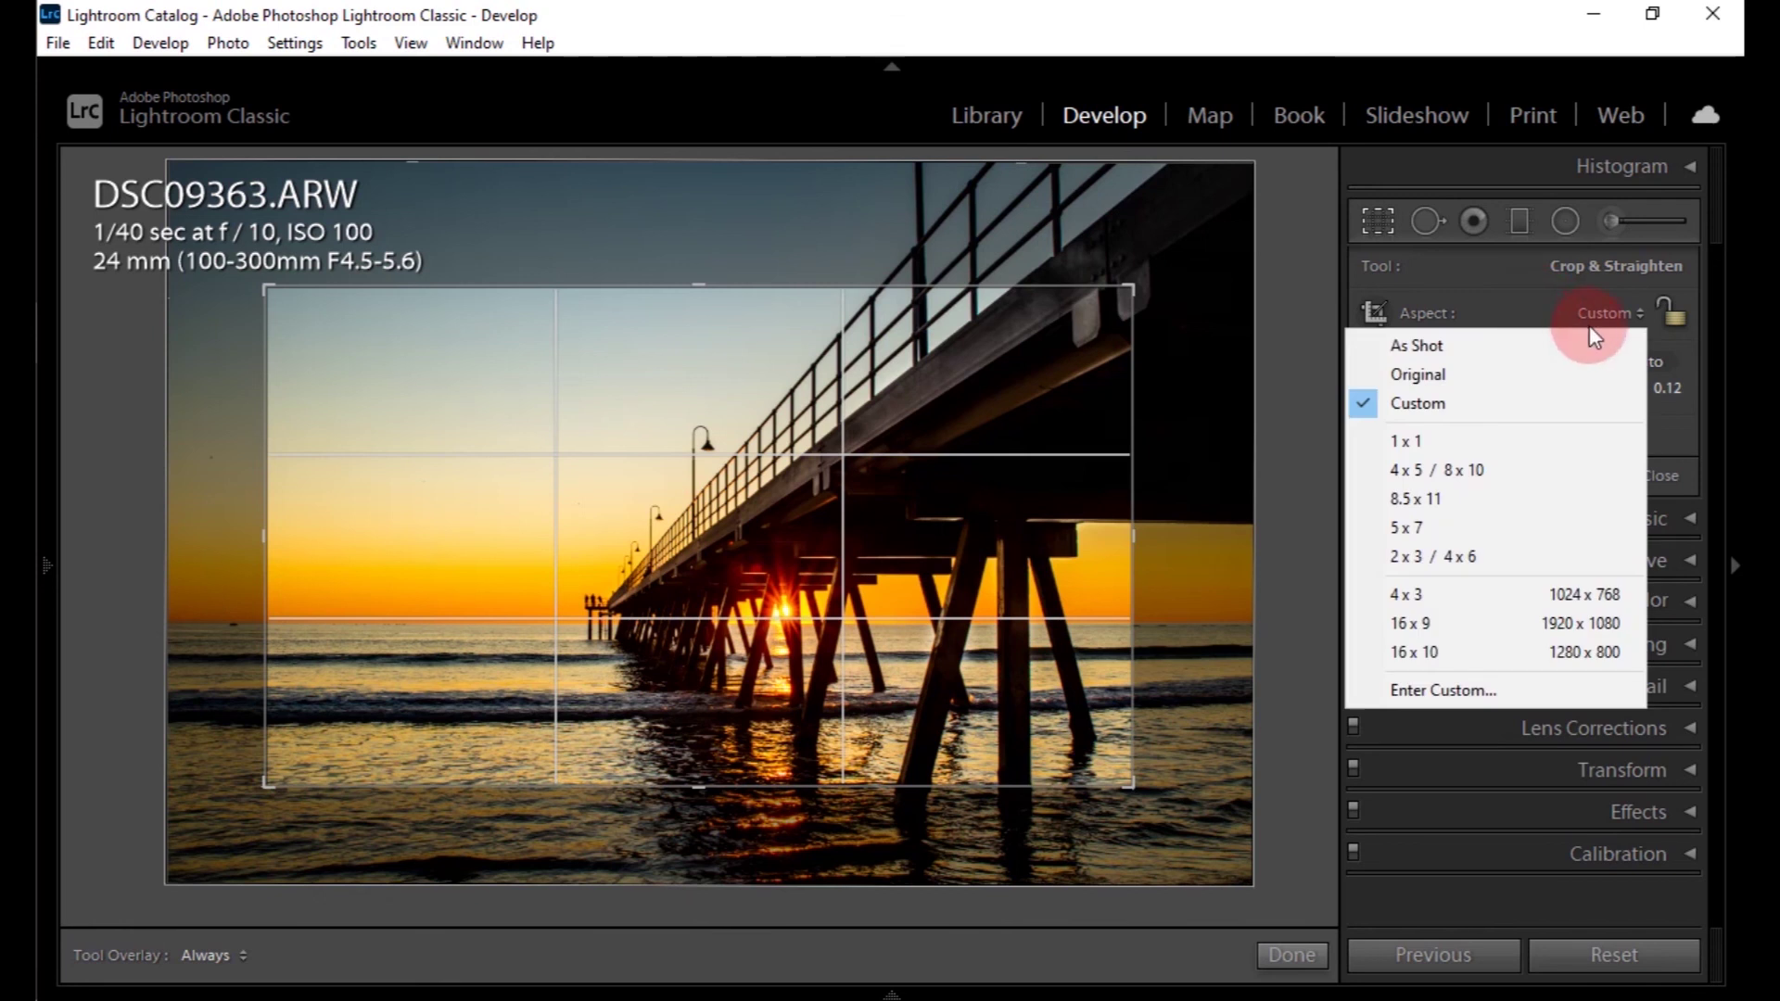
left_click(1544, 292)
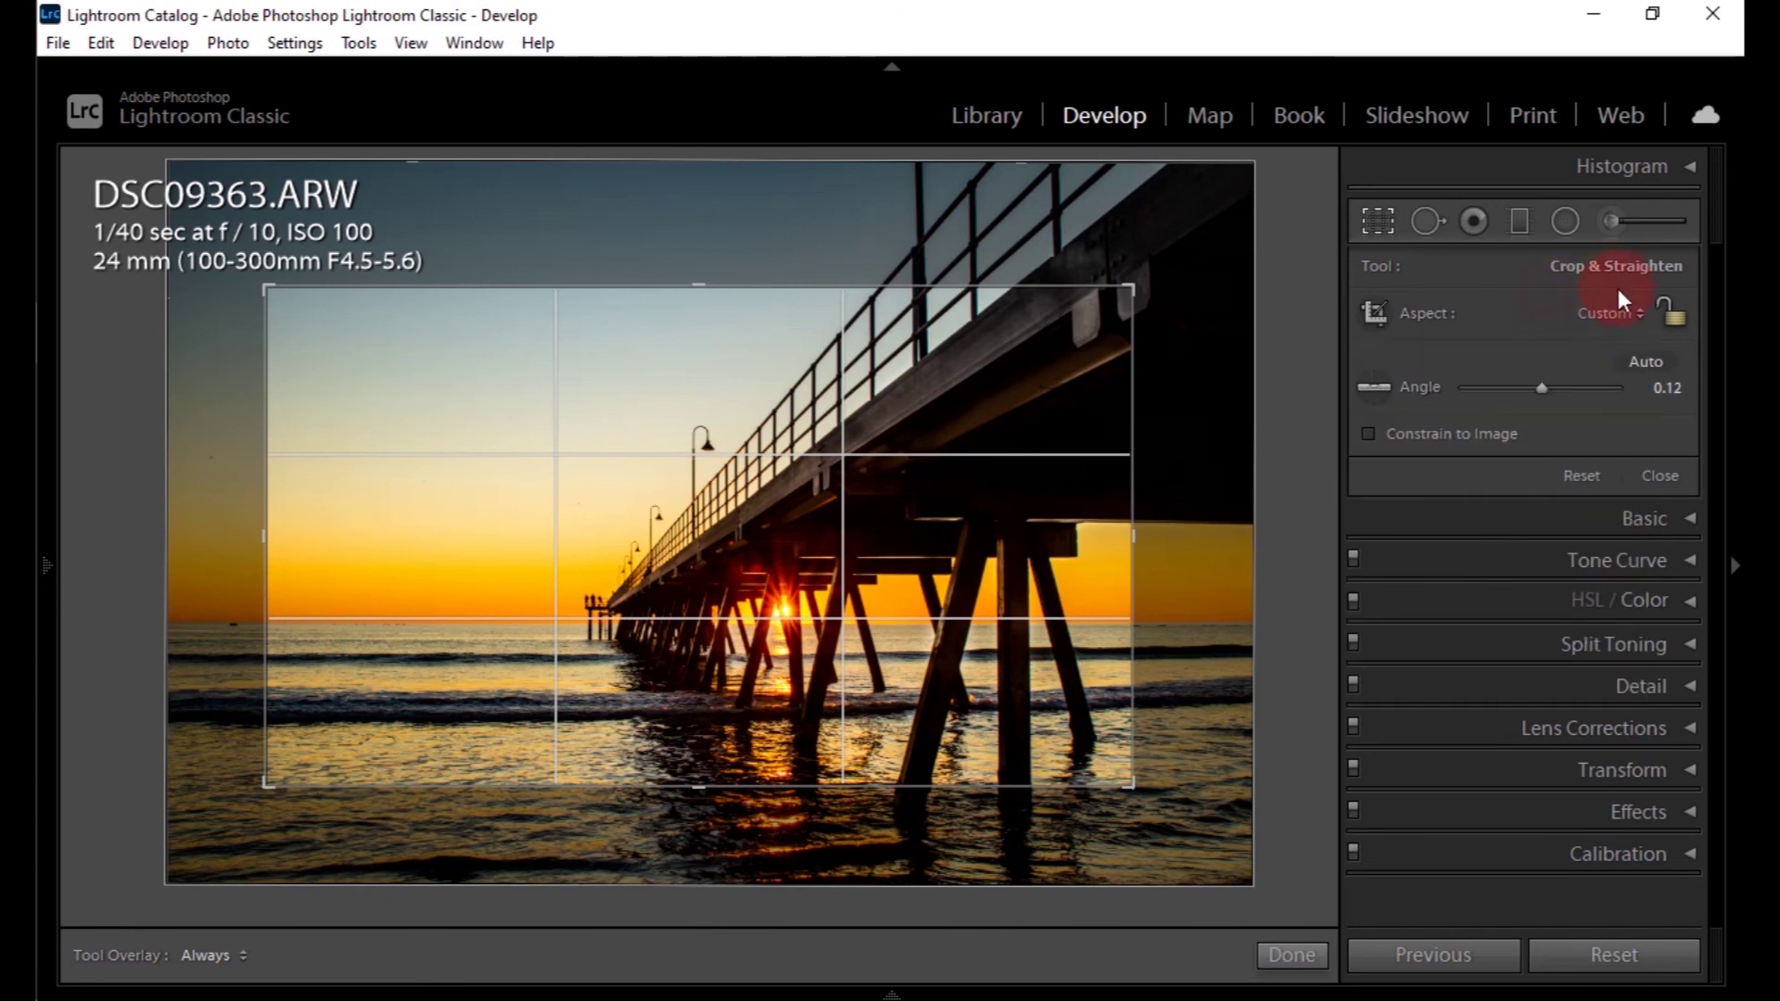
left_click(1679, 314)
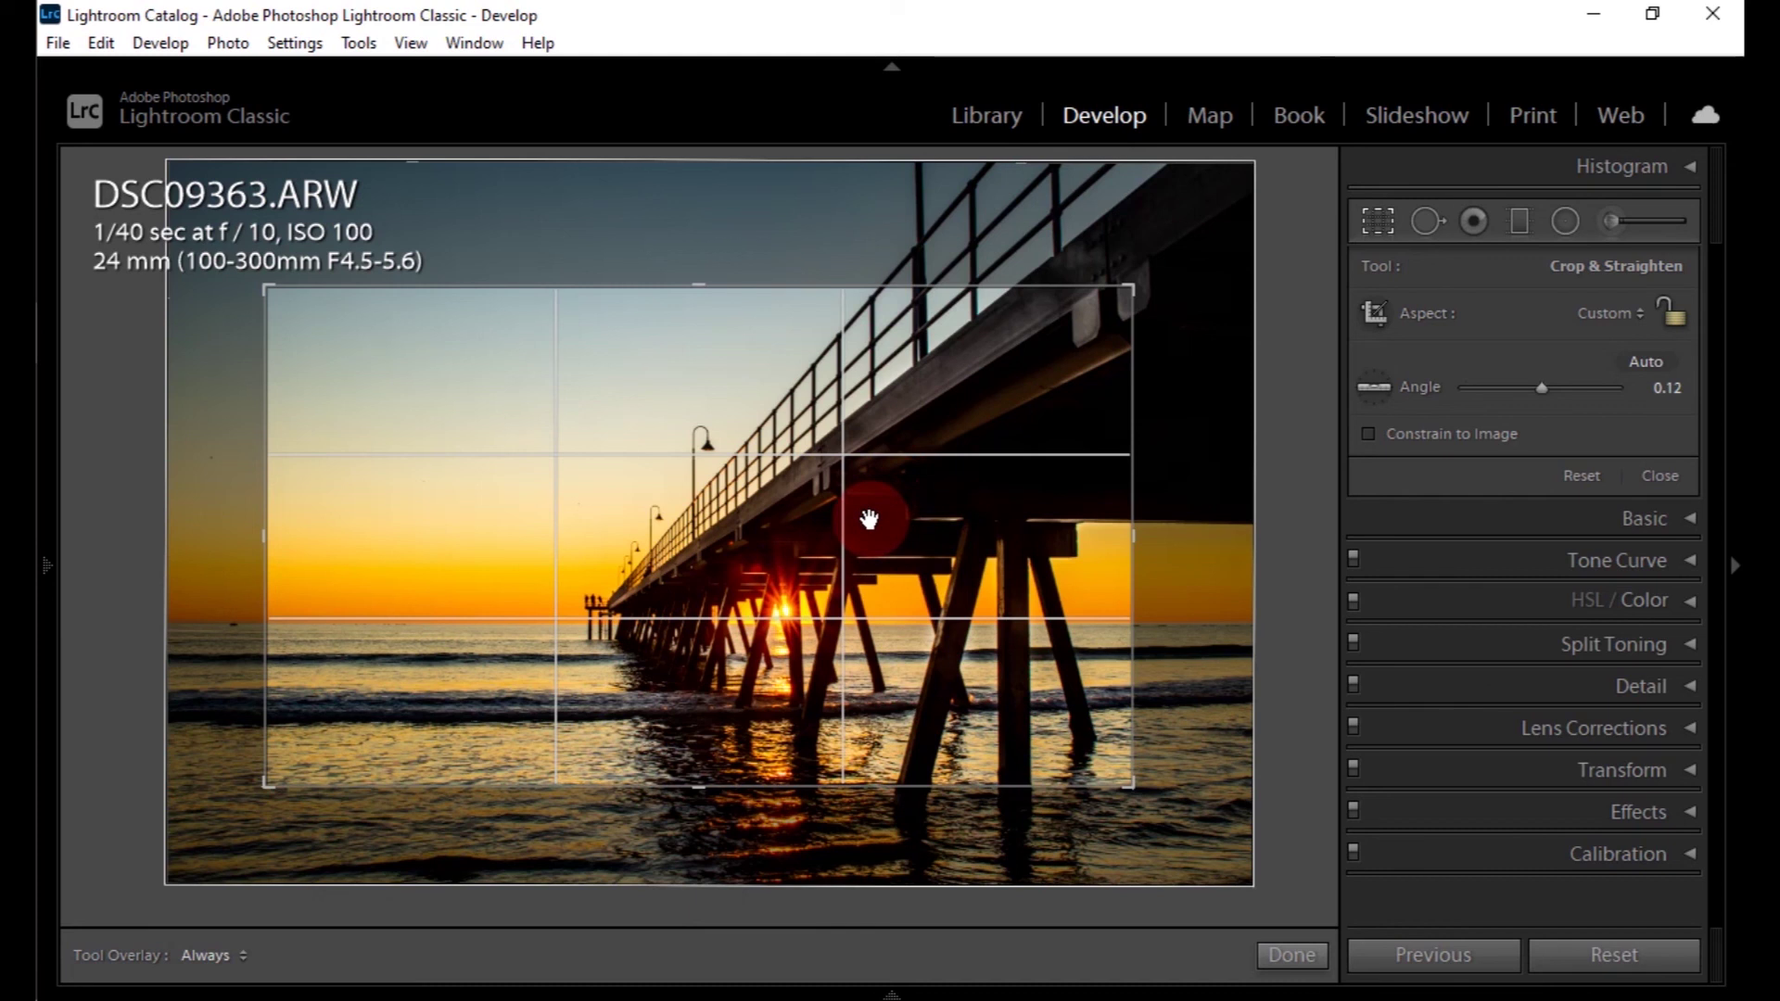
Flip the crop frame to portrait orientation and back to landscape
key("x")
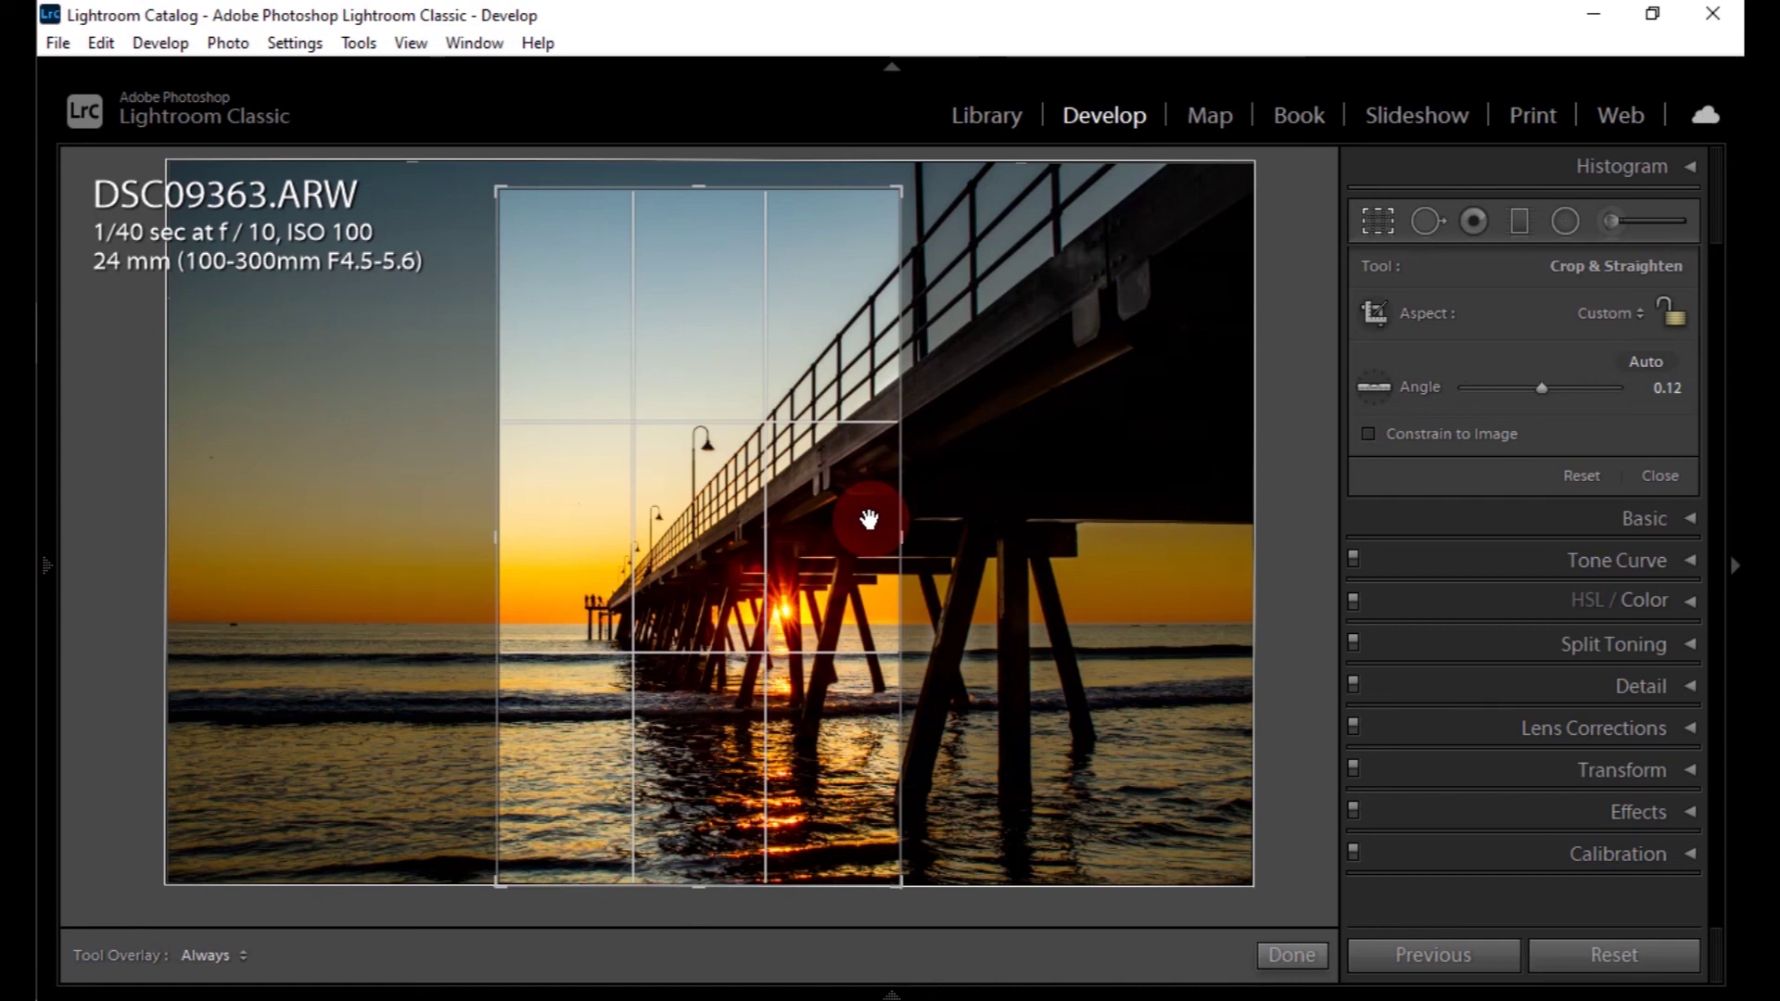
key("x")
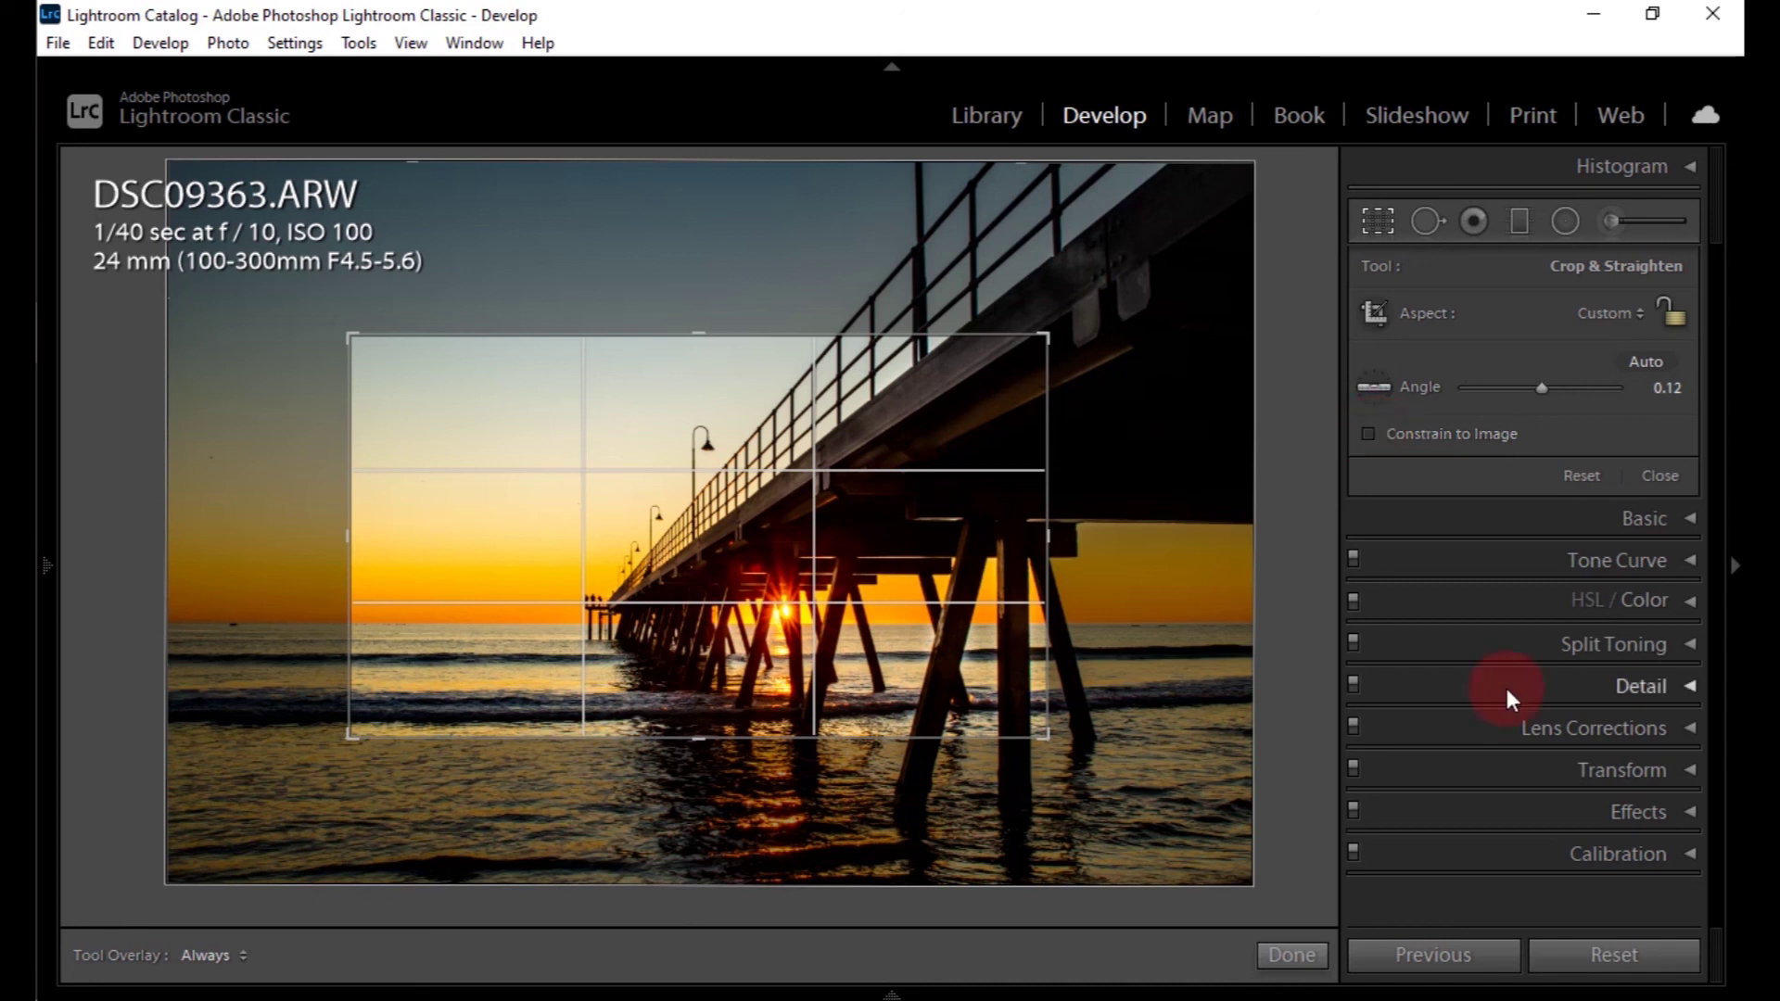
Enable profile corrections and chromatic aberration removal for the photo's lens
left_click(1563, 728)
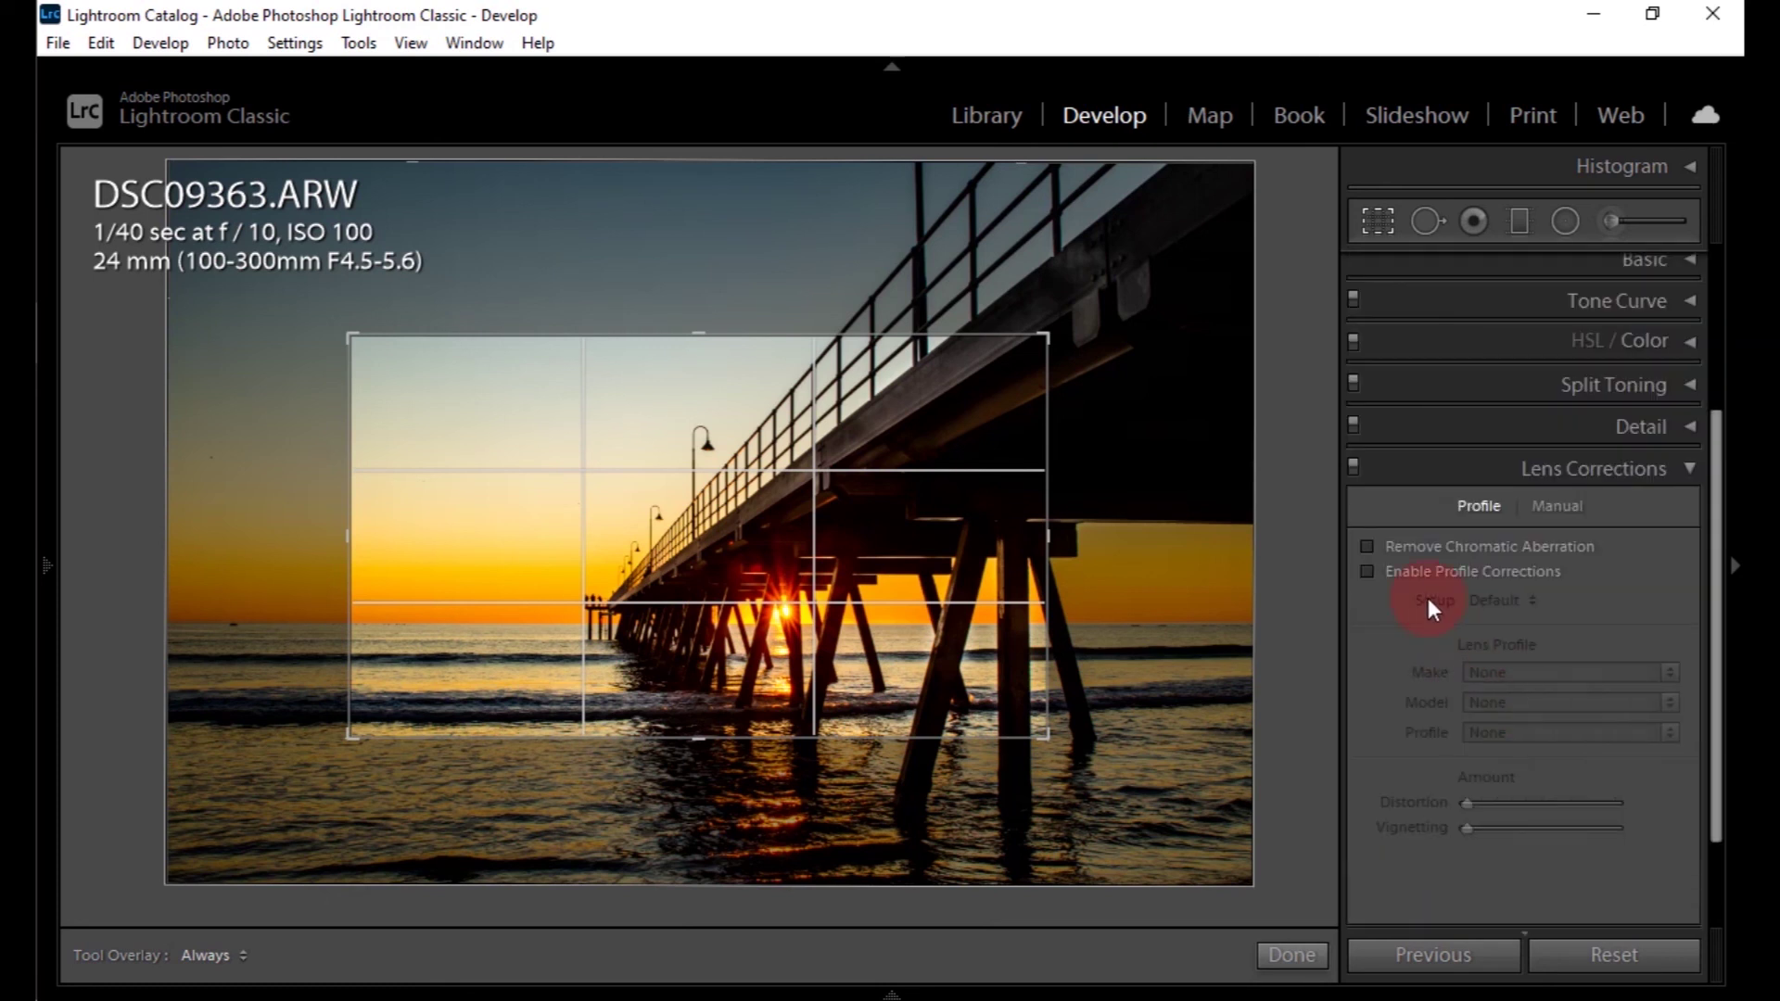
left_click(1364, 571)
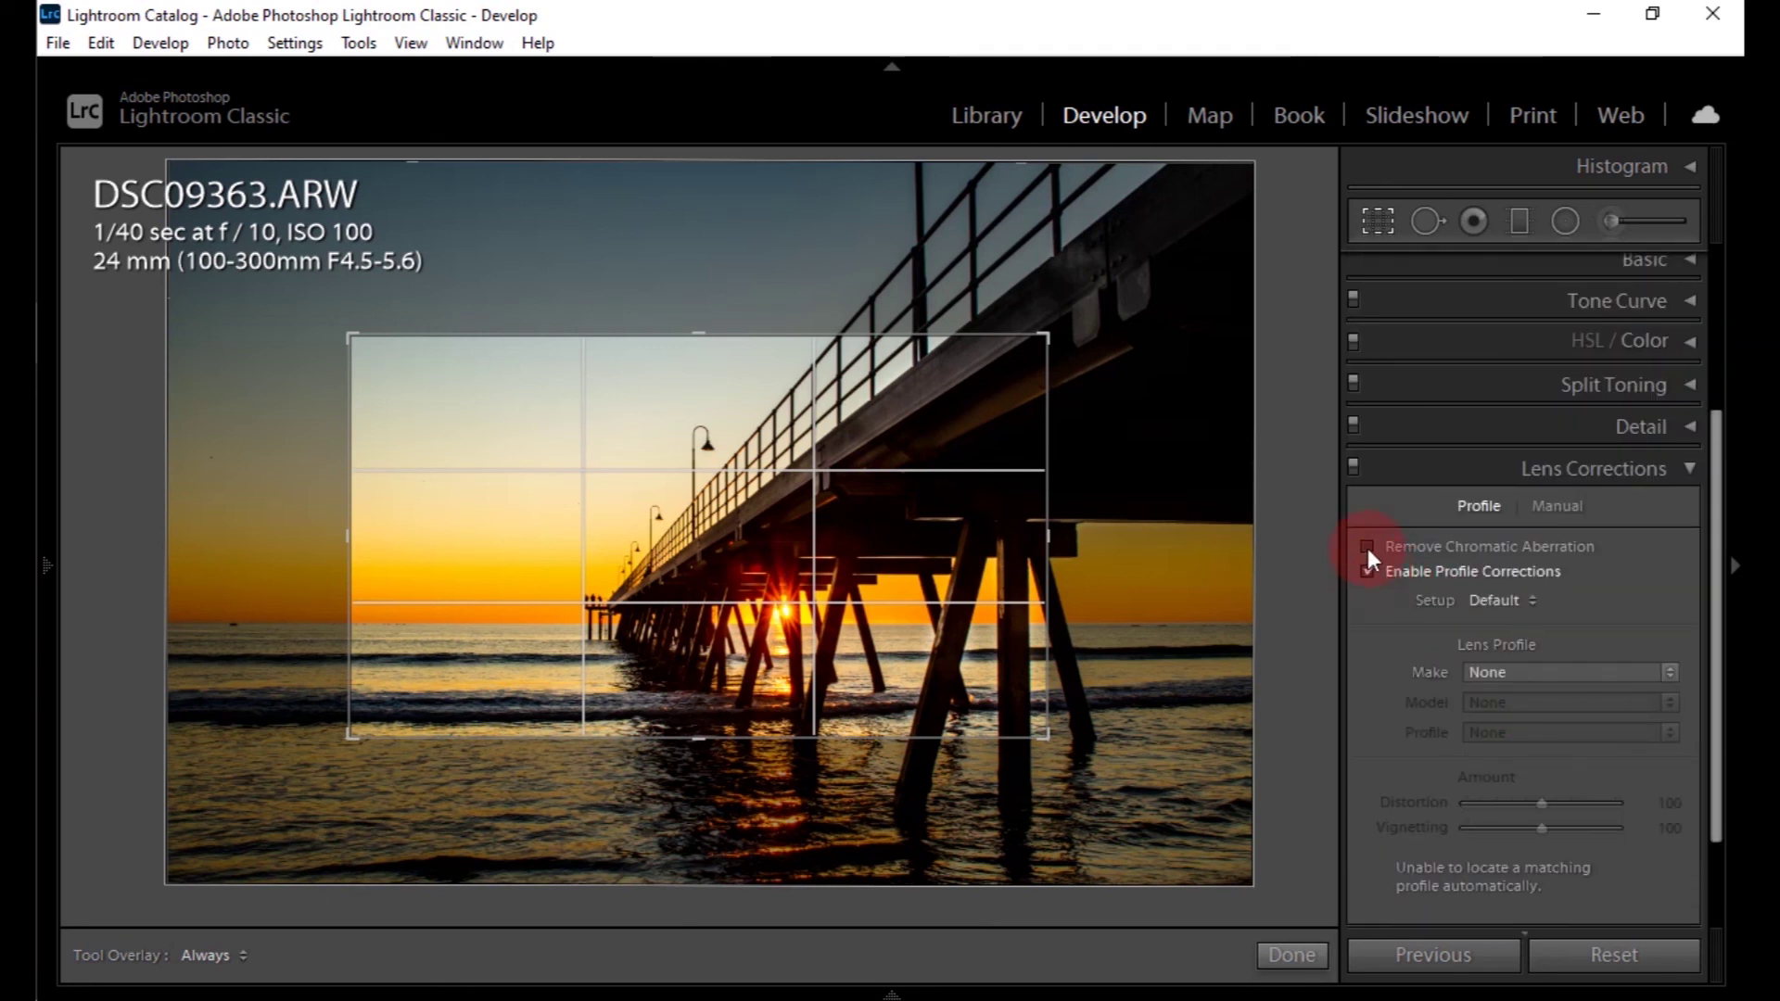
left_click(1368, 545)
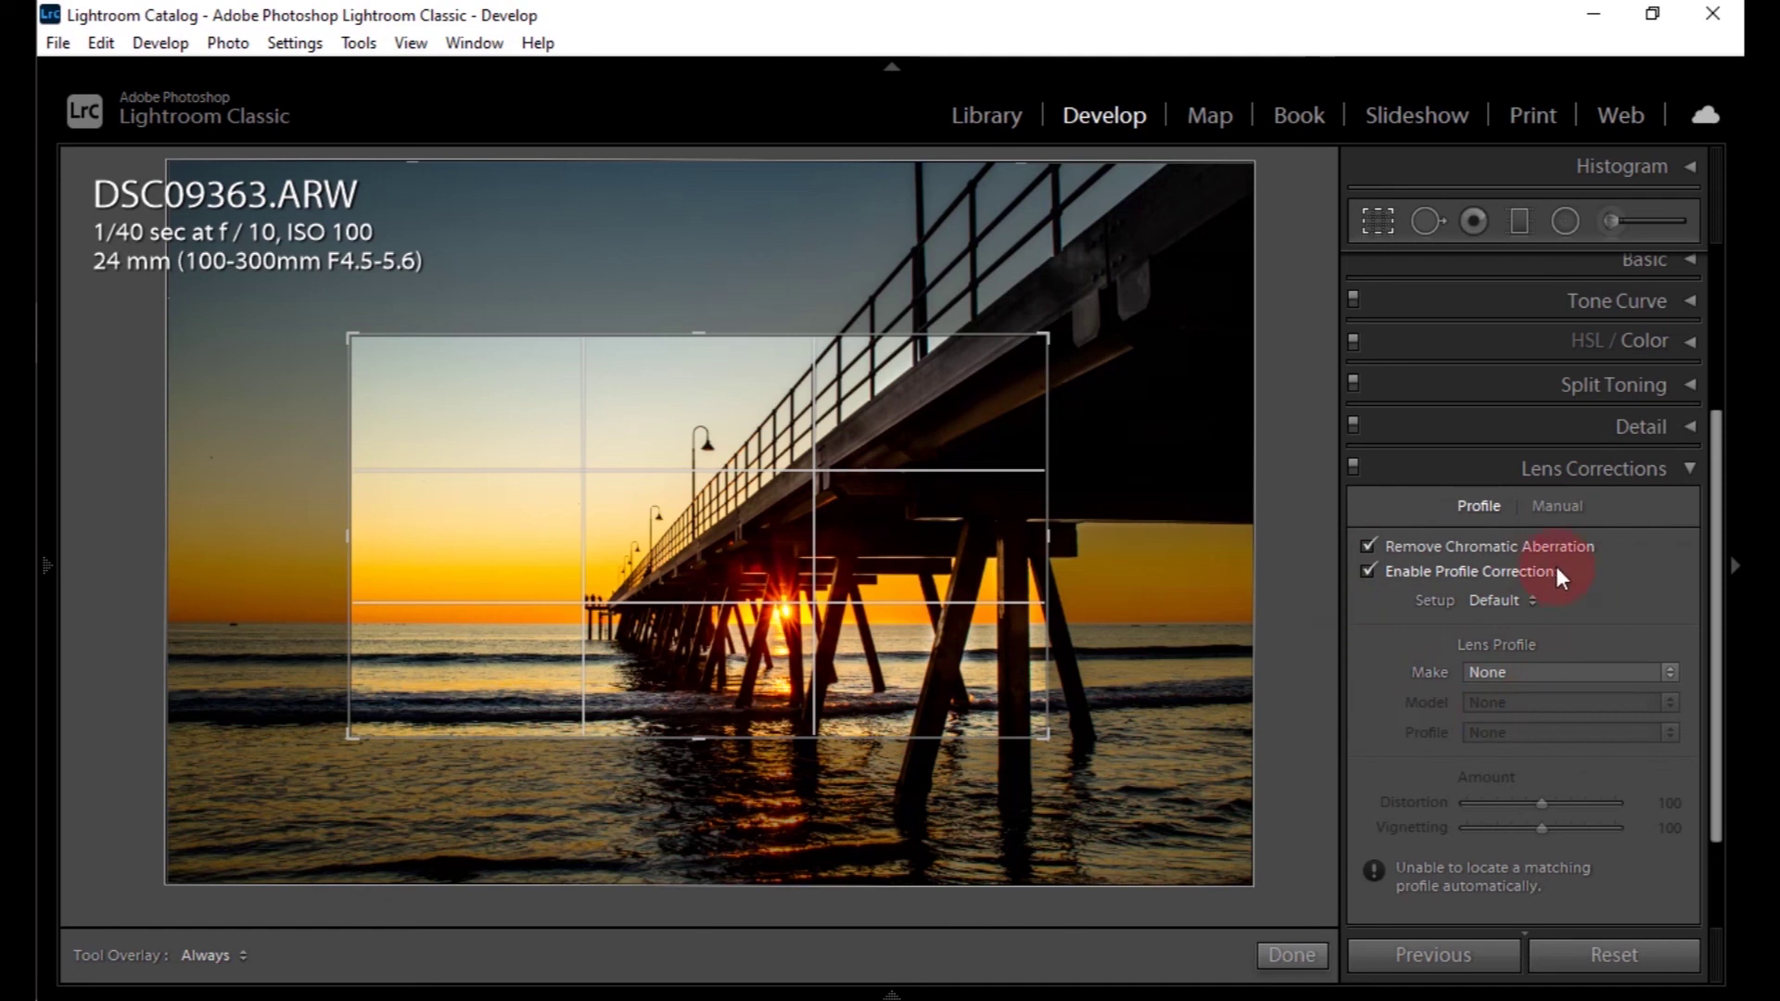
left_click(1687, 466)
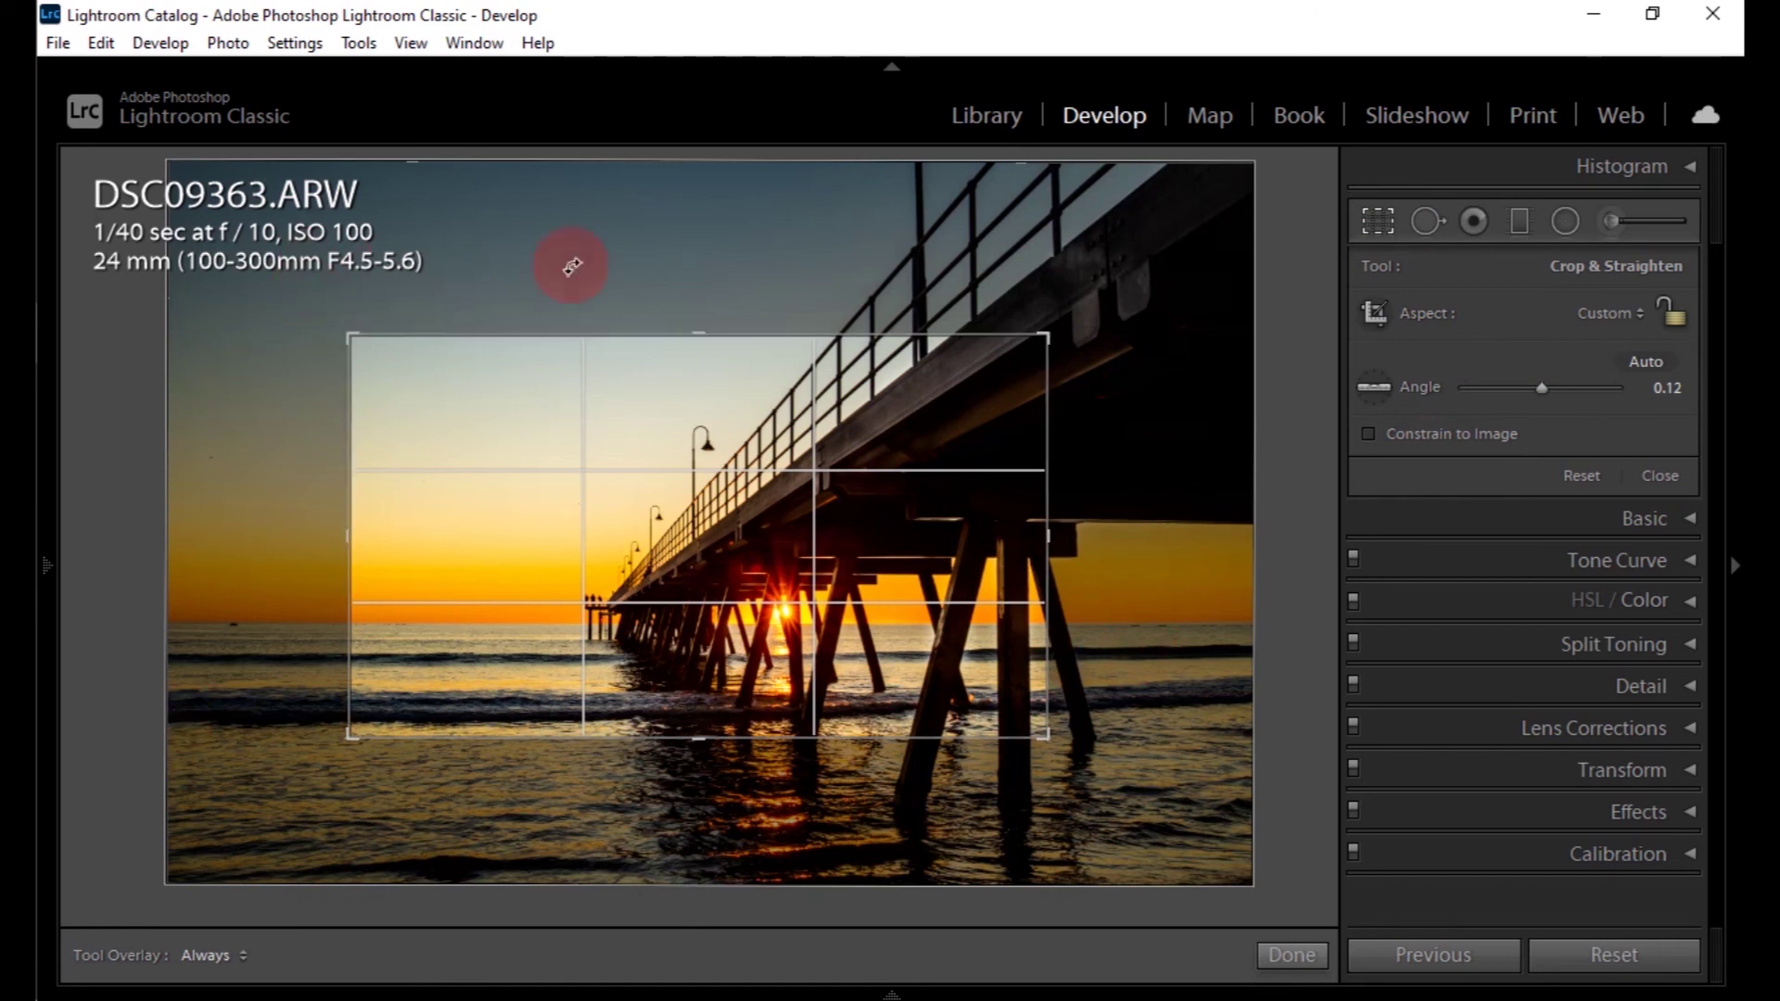
Constrain the crop to the image and draw a new crop frame around the pier and sun with the Crop Frame tool
left_click(1367, 433)
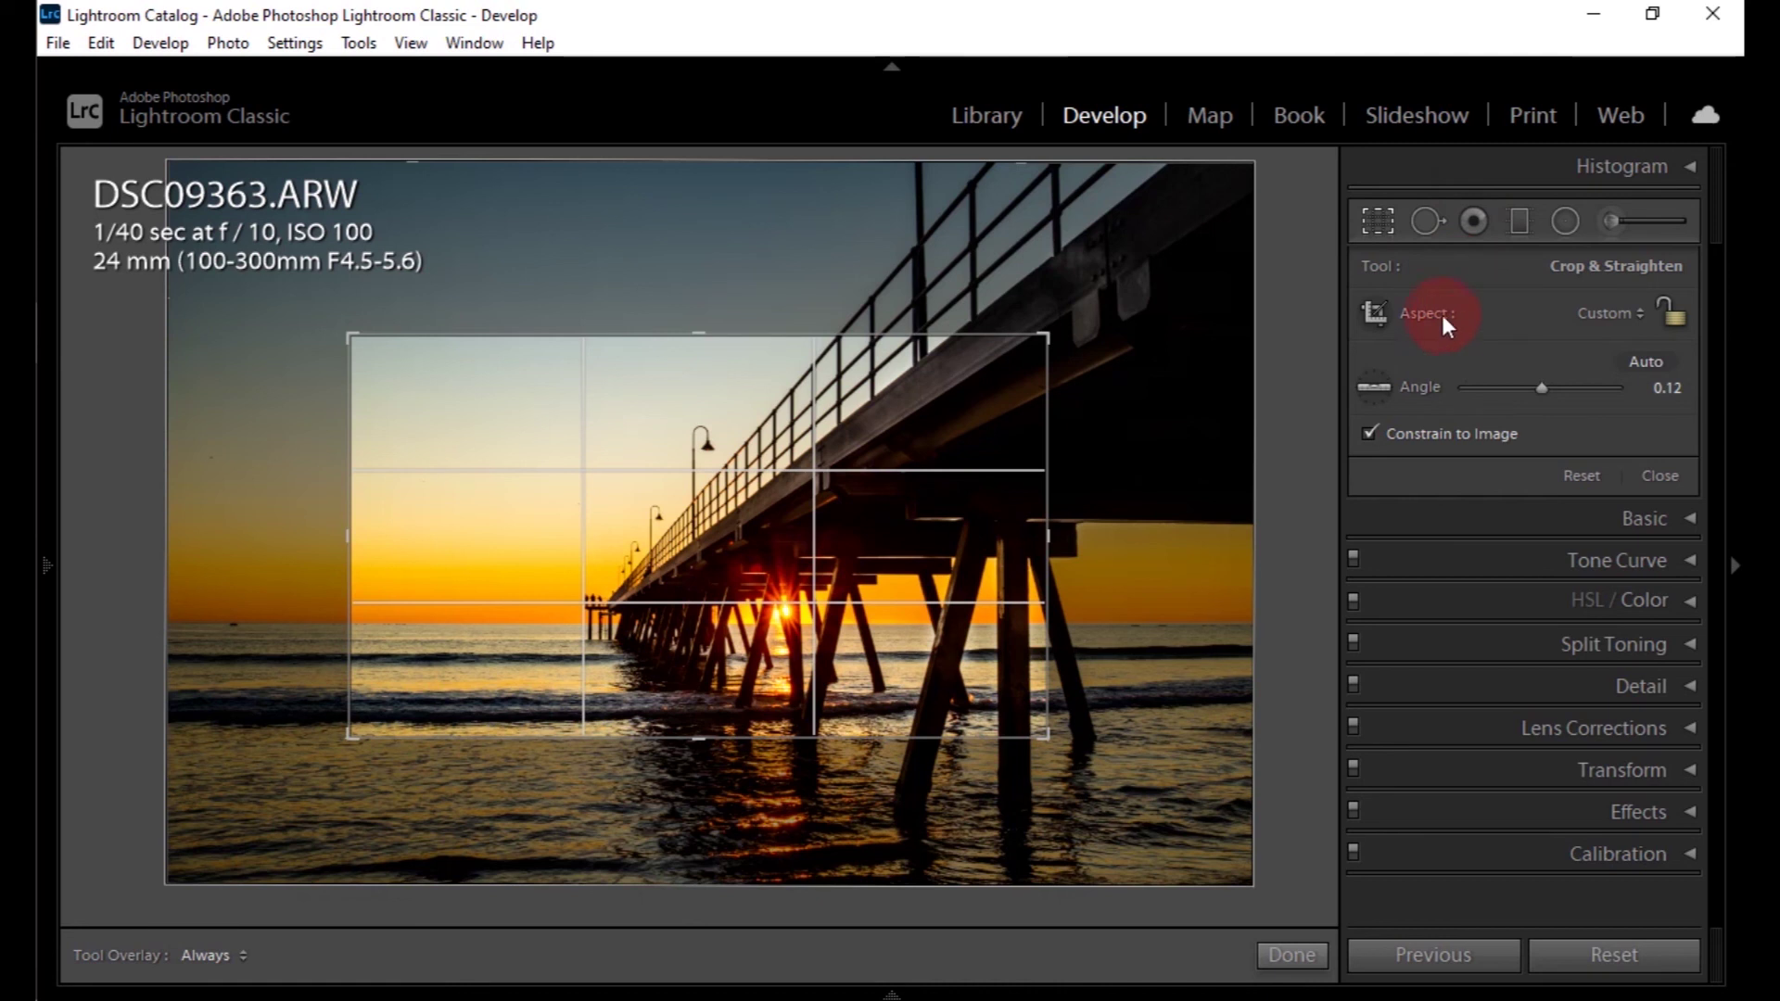
left_click(1380, 313)
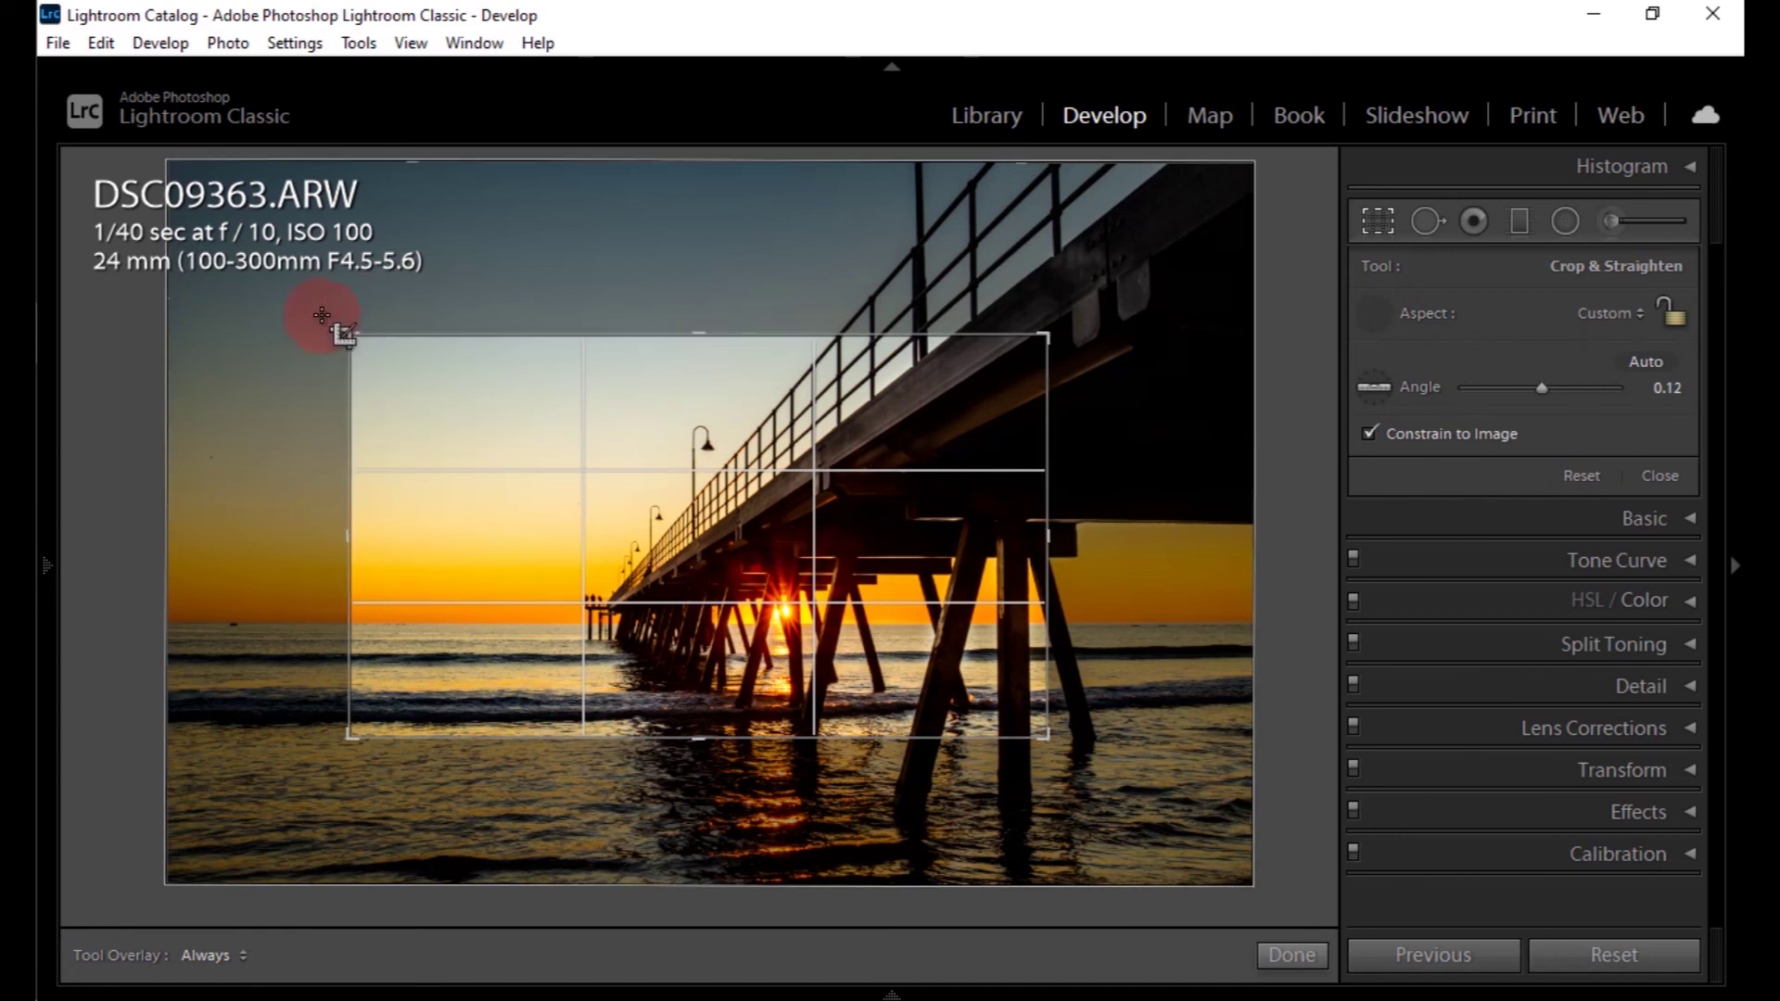
left_click_drag(317, 285, 295, 533)
left_click_drag(881, 777, 1183, 788)
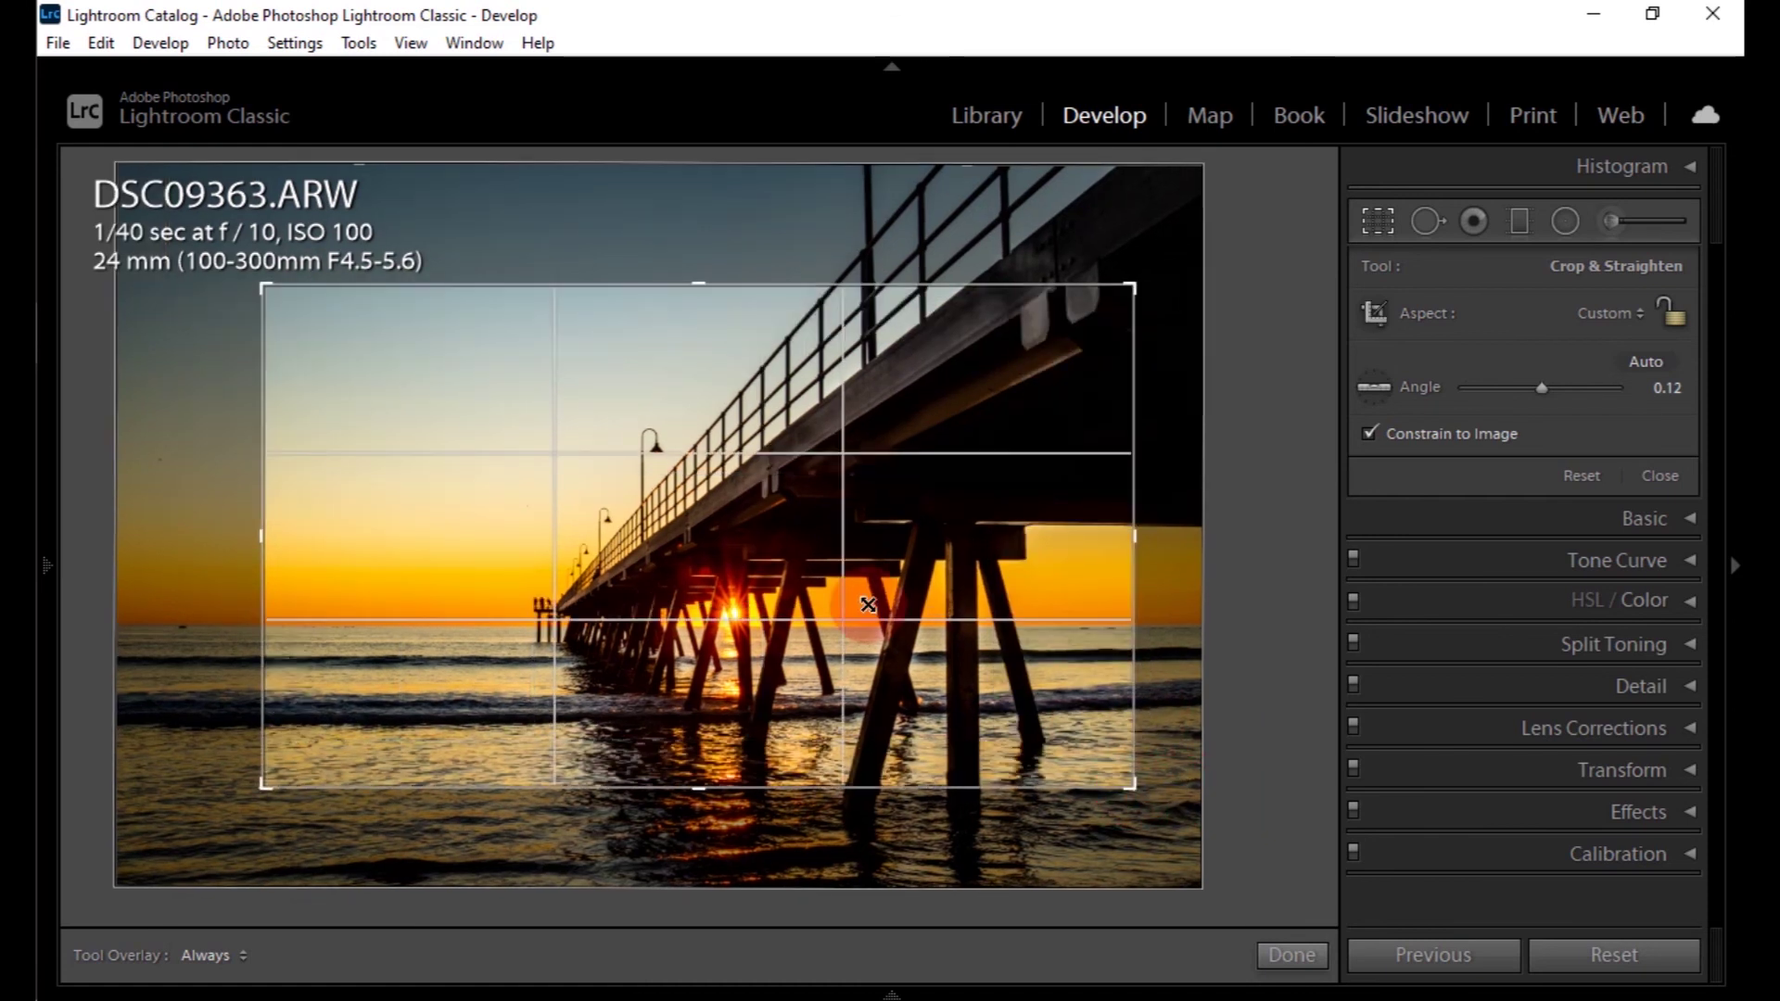
Redraw the crop frame as a wide panoramic strip across the pier and horizon, lower the photo inside it, and apply the crop
left_click_drag(216, 402, 1112, 749)
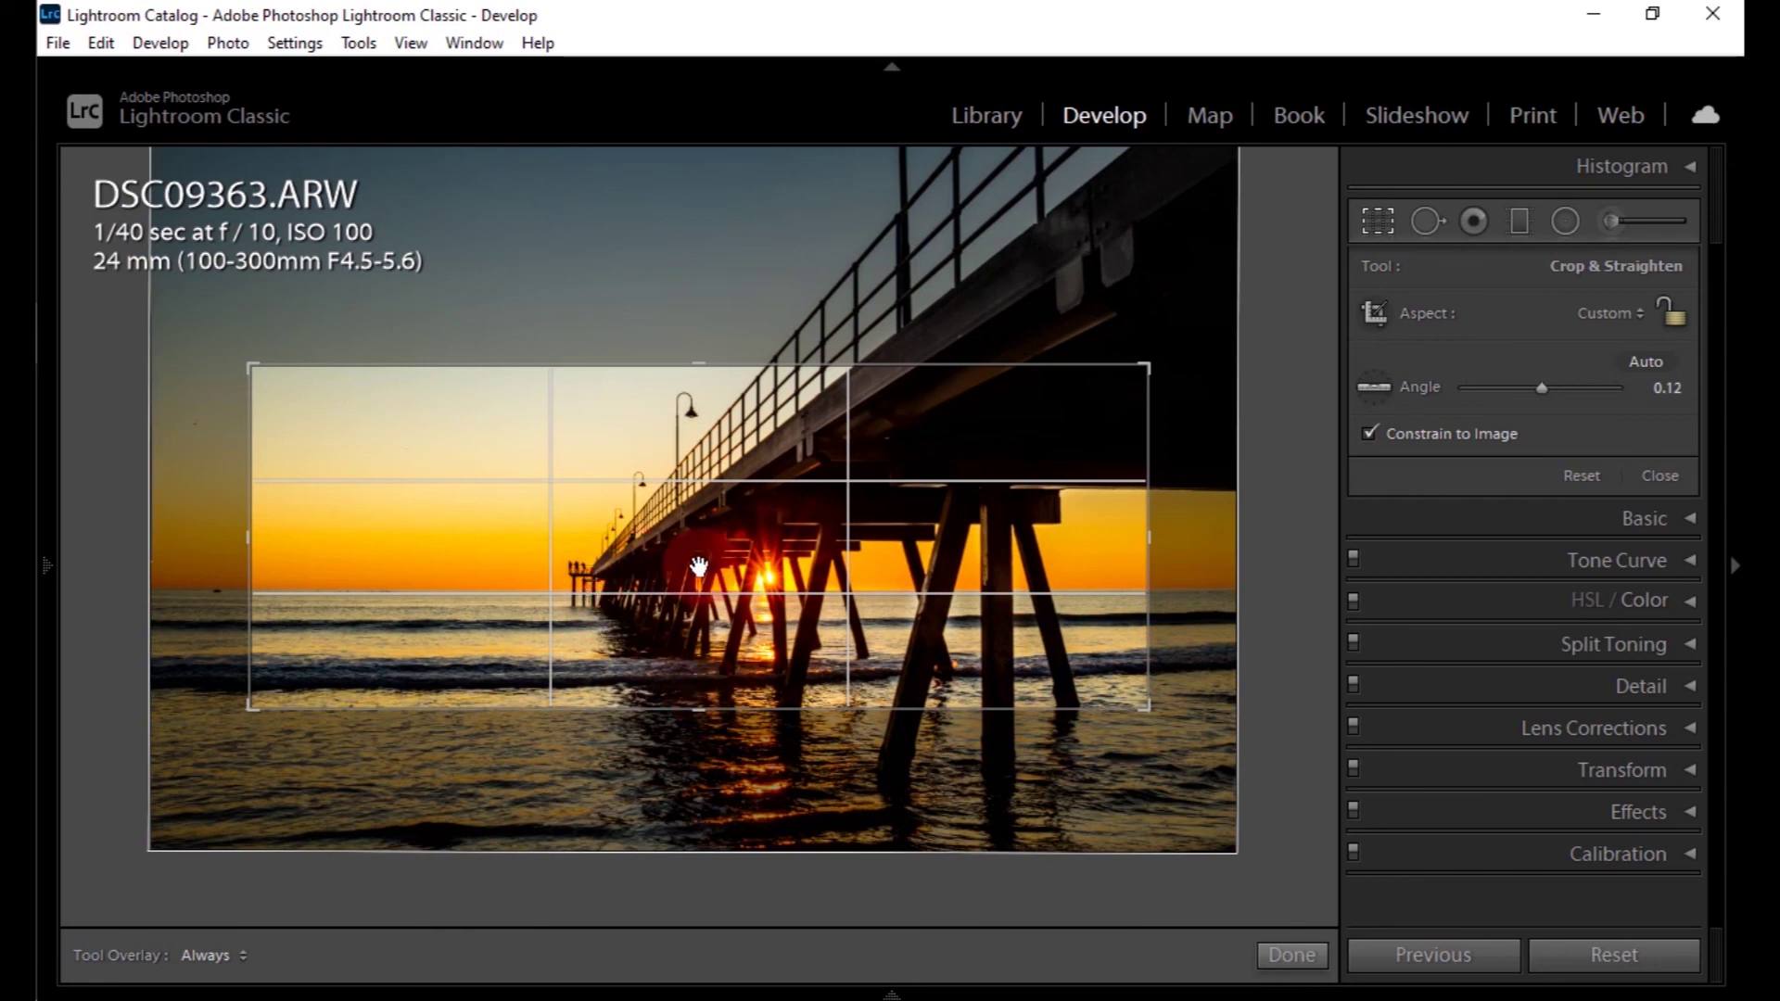
left_click_drag(755, 536, 775, 668)
left_click(1291, 955)
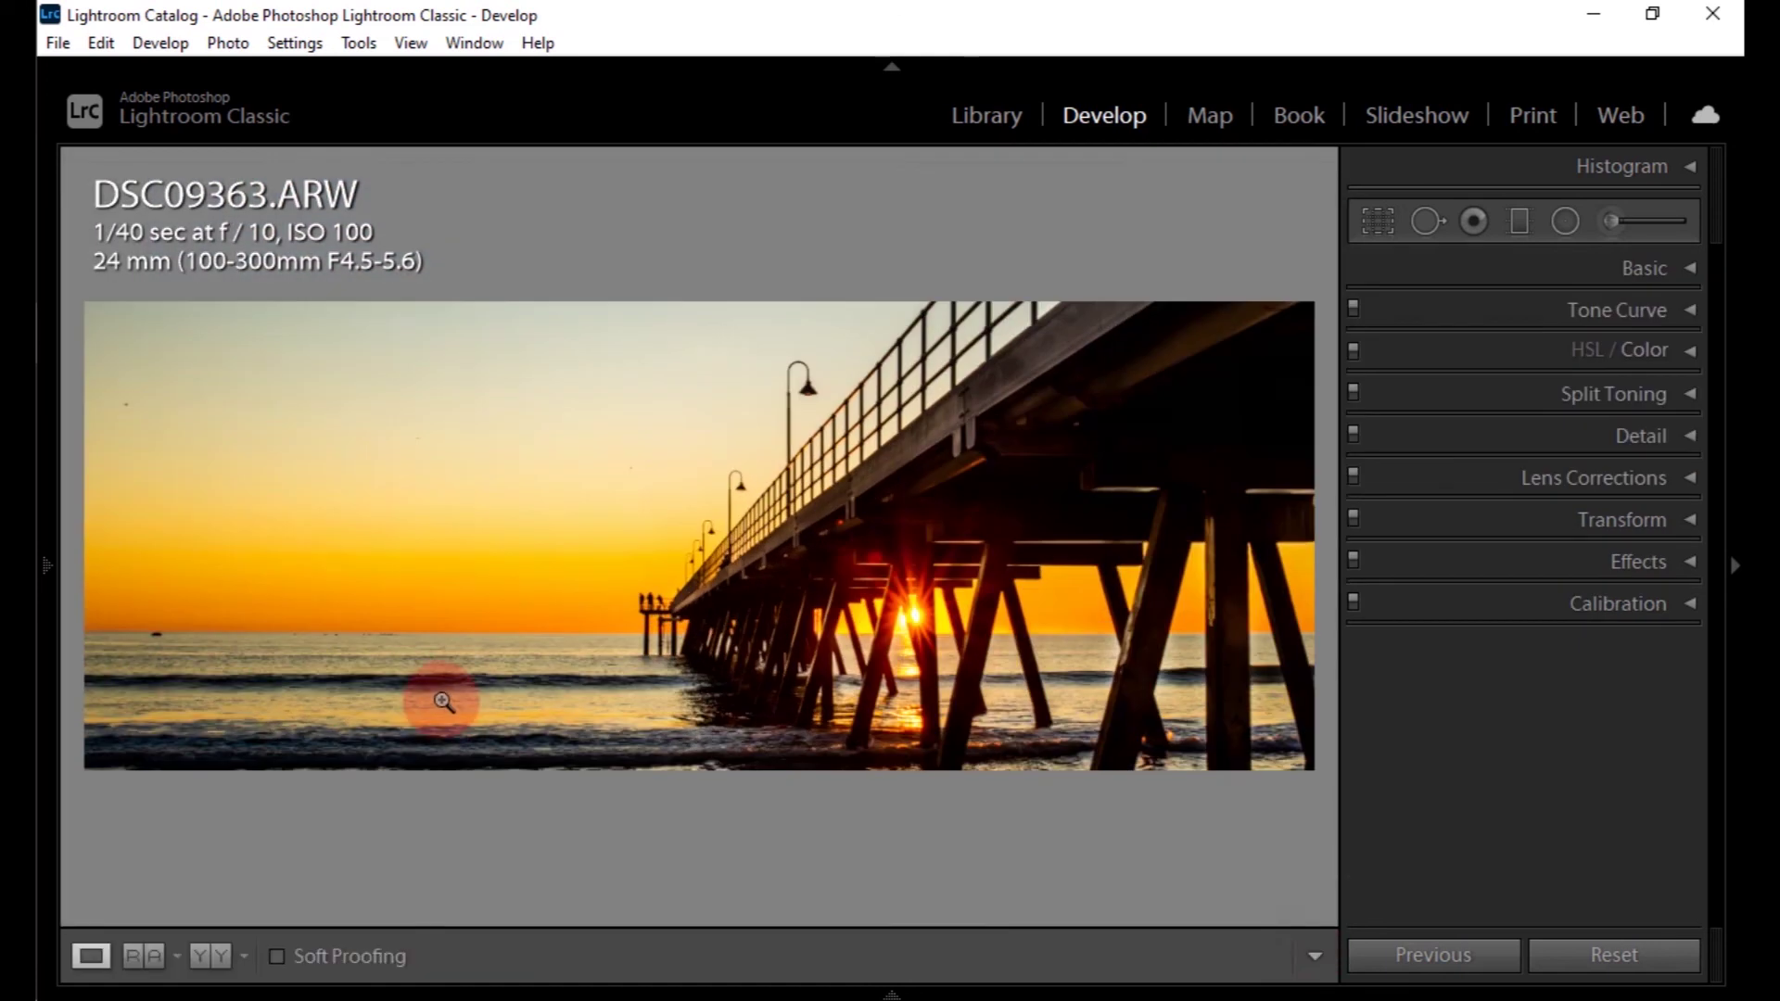